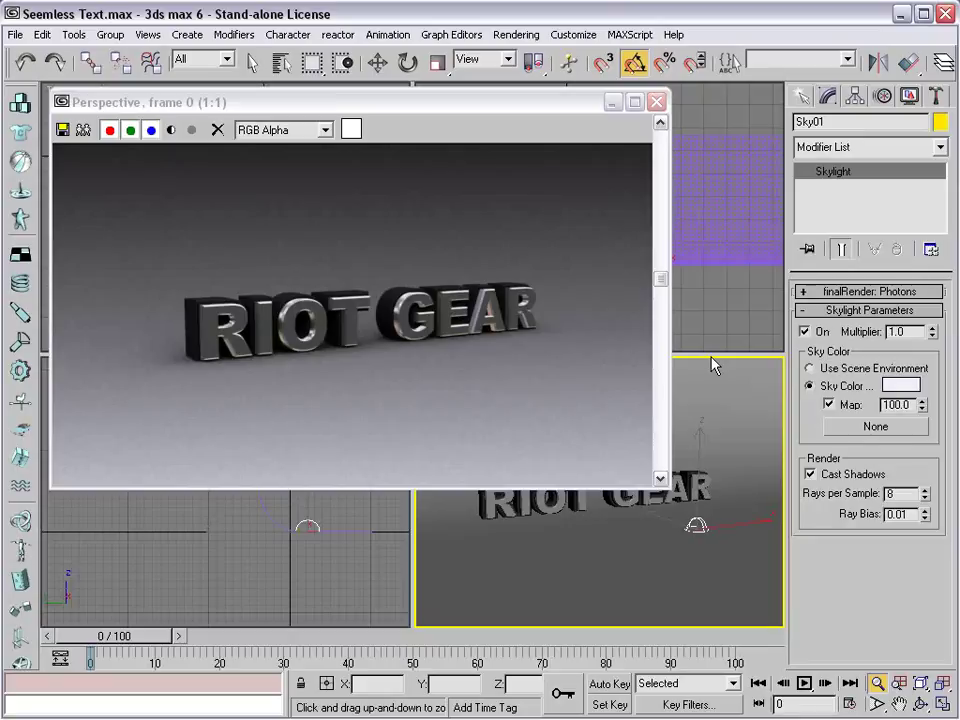
- Close the rendered frame and examine the RIGHT-angled views of the RIOT GEAR text and its seamless curved backdrop in the perspective view
left_click(658, 102)
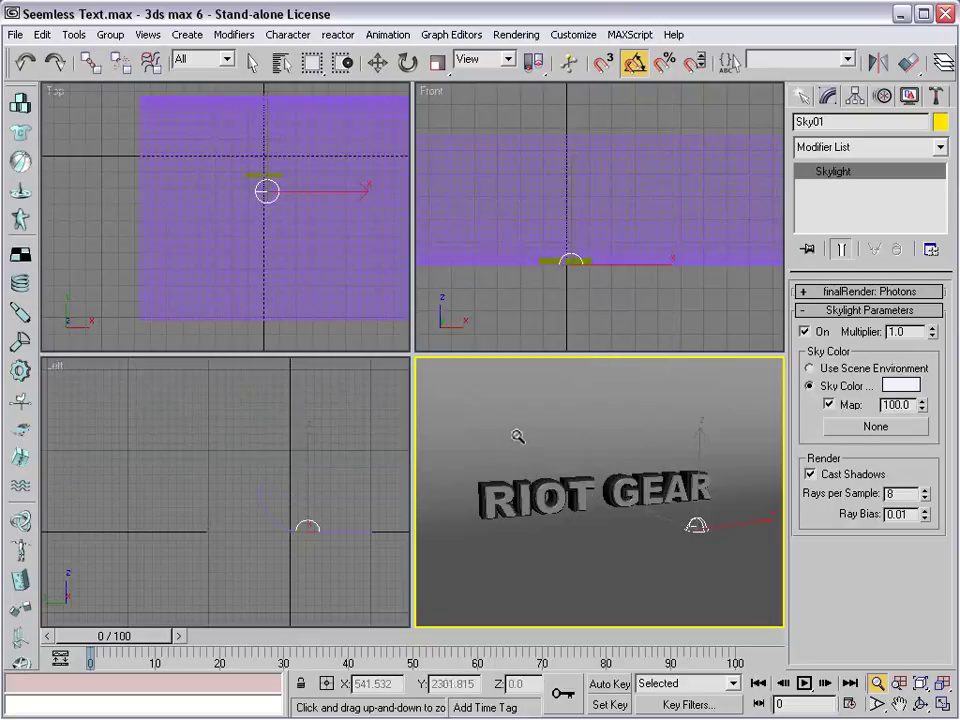
right_click(300, 454)
left_click(241, 442)
middle_click(597, 496)
scroll(597, 495, "down", 4)
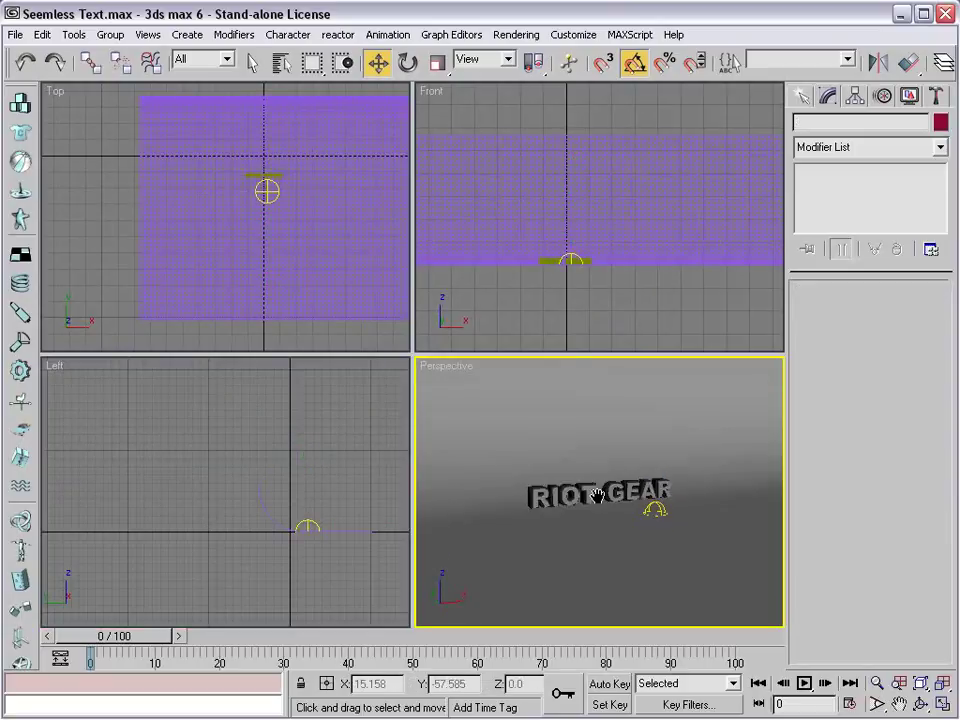
scroll(600, 505, "up", 6)
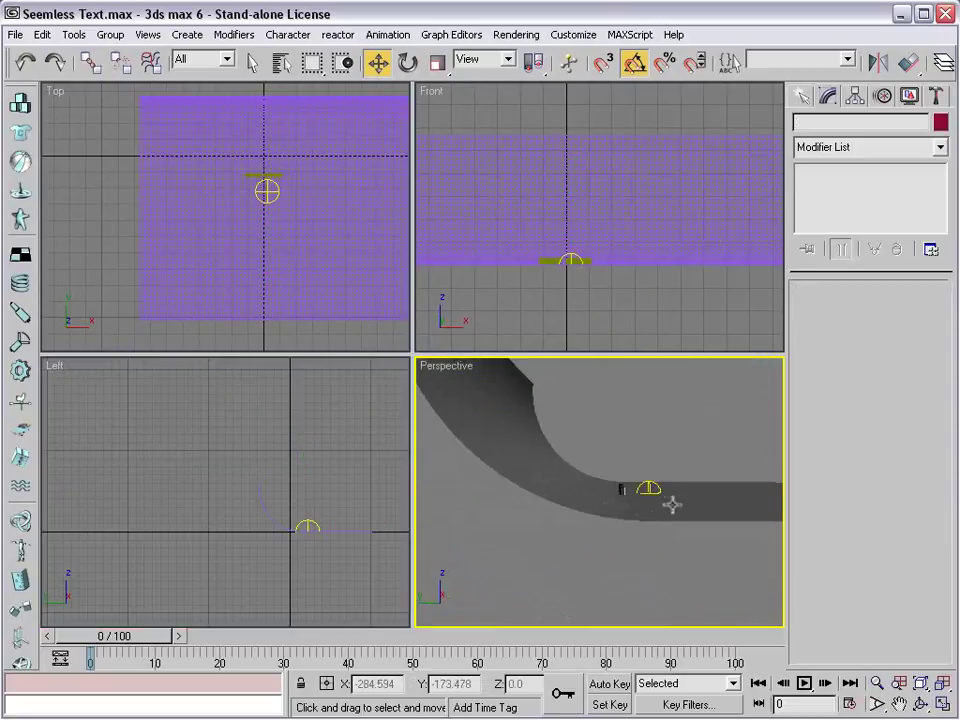
scroll(672, 505, "down", 2)
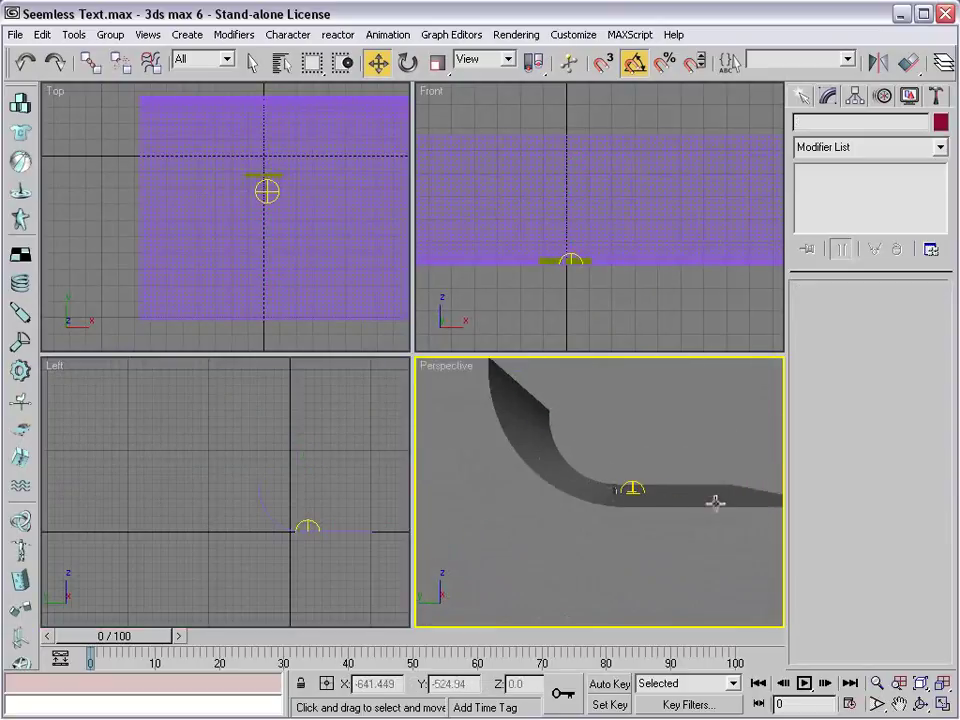
middle_click_drag(739, 497, 570, 514, "alt")
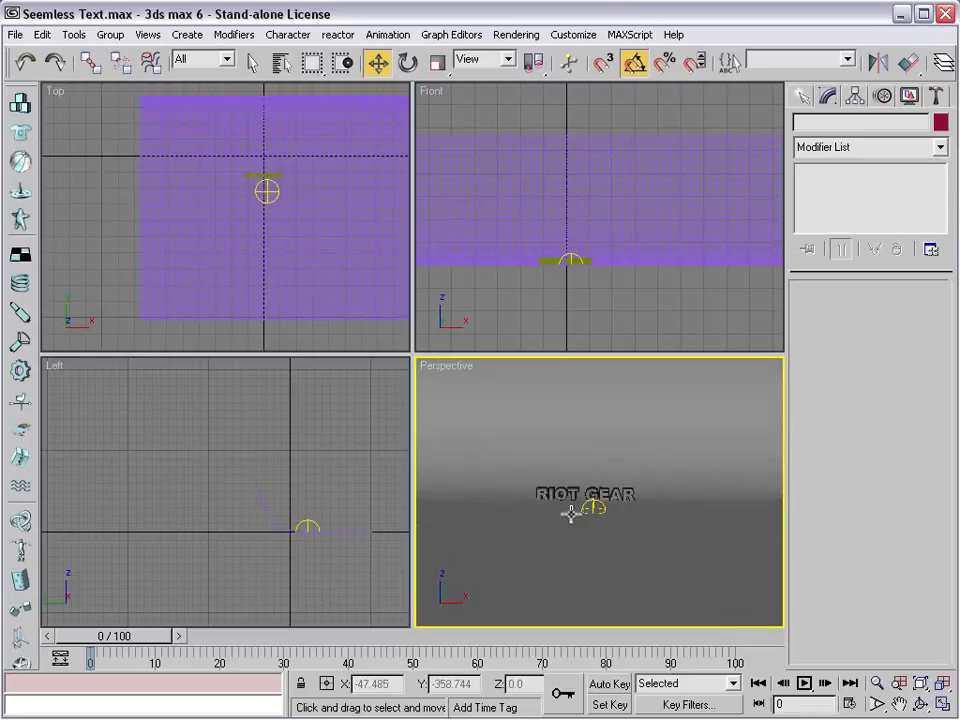
scroll(574, 514, "up", 5)
middle_click_drag(643, 508, 636, 510, "alt")
middle_click_drag(526, 494, 609, 493)
middle_click_drag(664, 525, 606, 505, "alt")
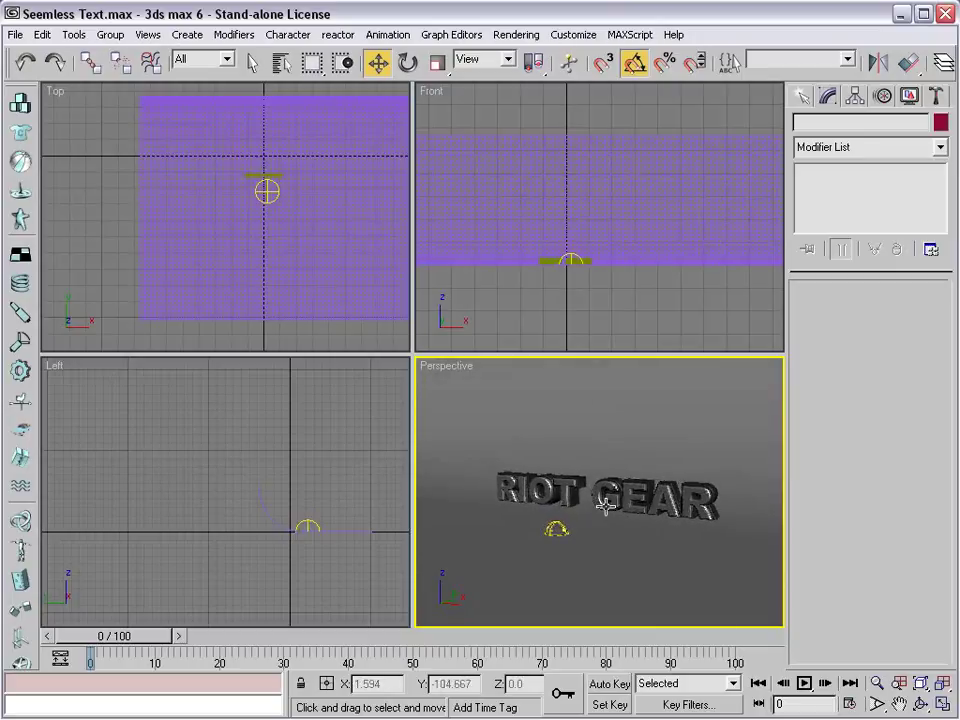
- Reset to an empty scene without saving the changes to the text scene
left_click(15, 34)
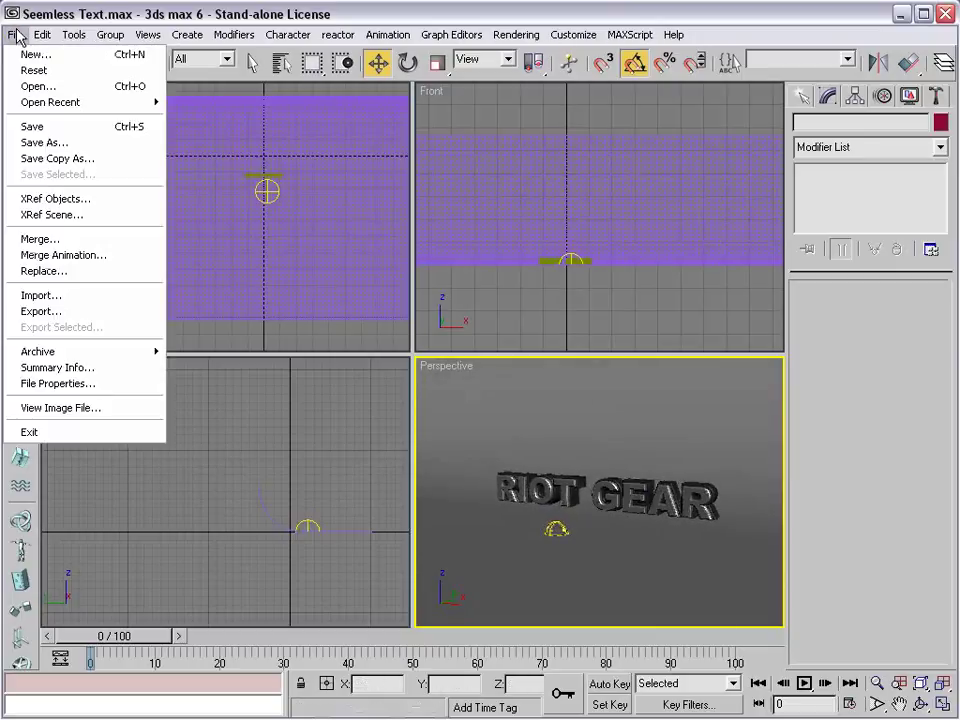
left_click(38, 87)
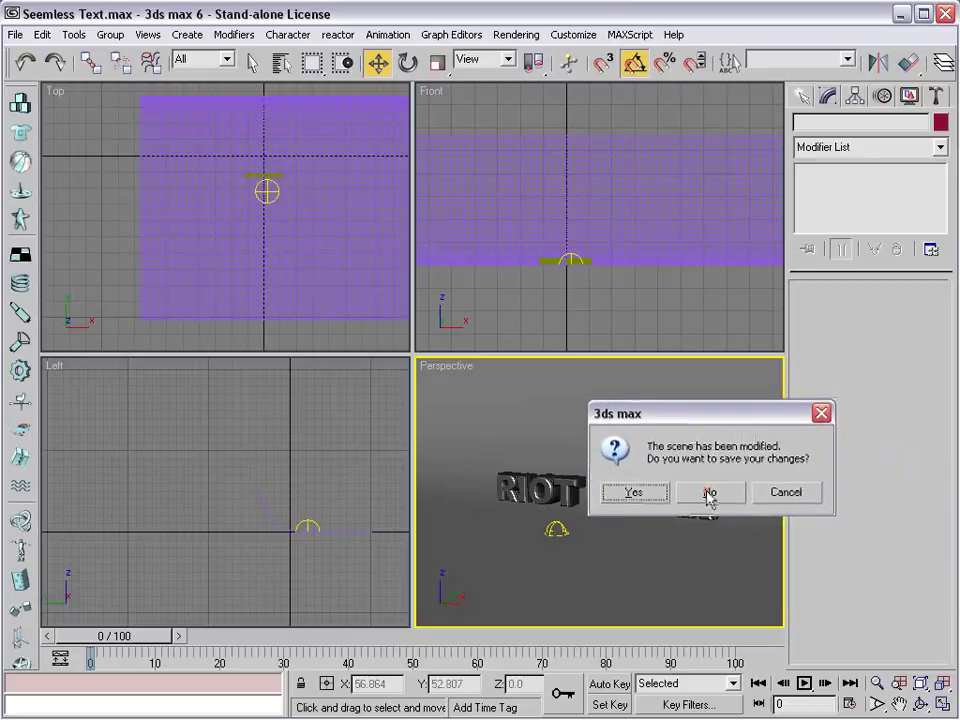
left_click(709, 493)
left_click(436, 402)
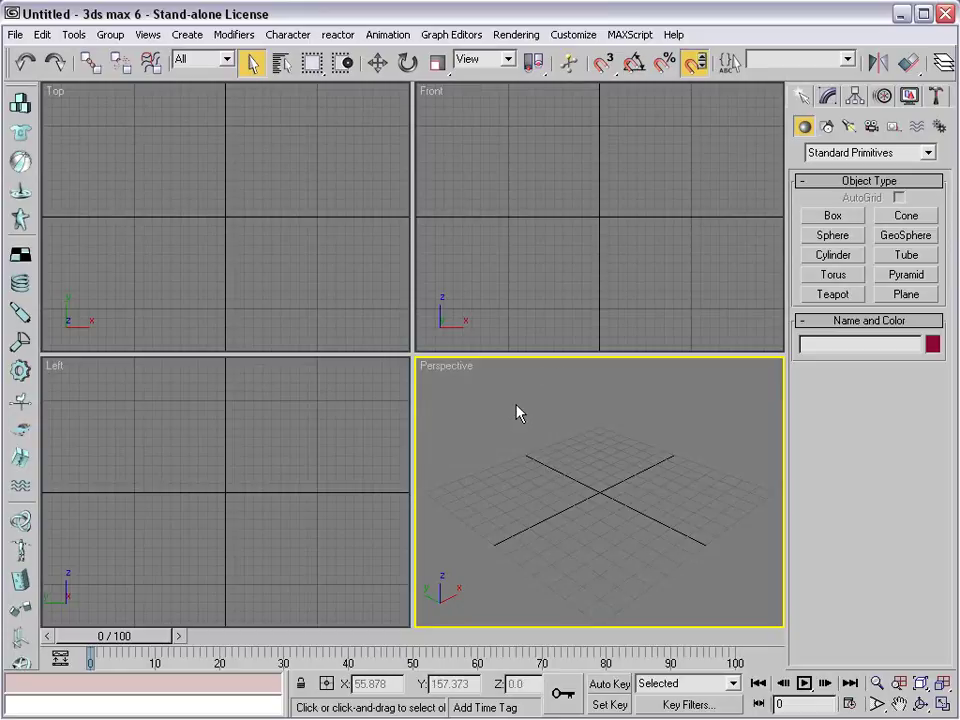
- Create a plane about 183 long and 190 wide across the grid in the perspective view
key("w")
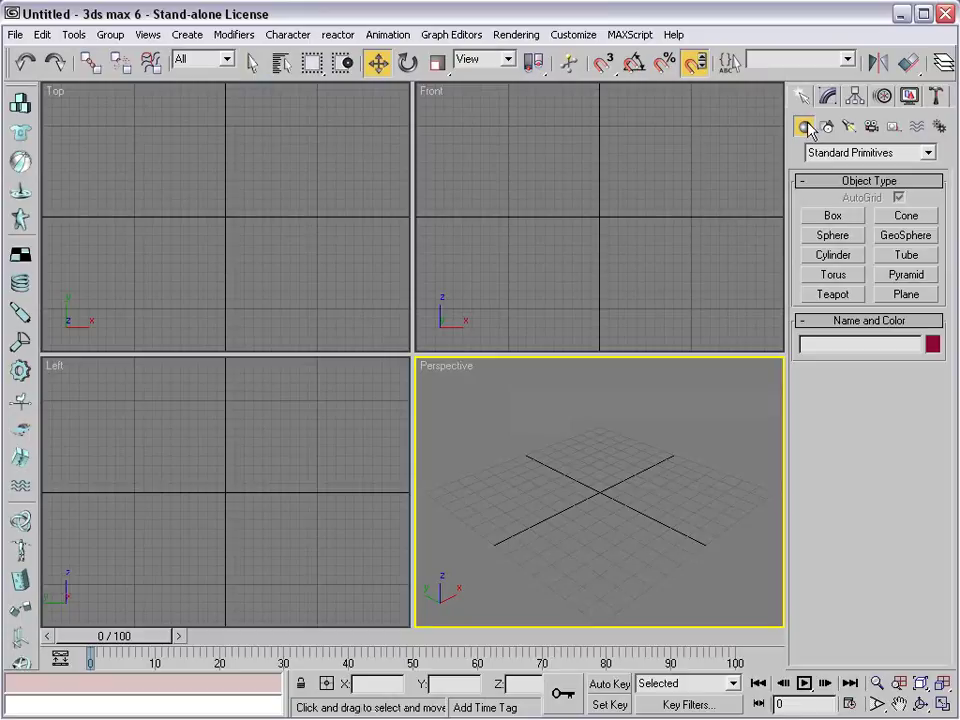
left_click(908, 296)
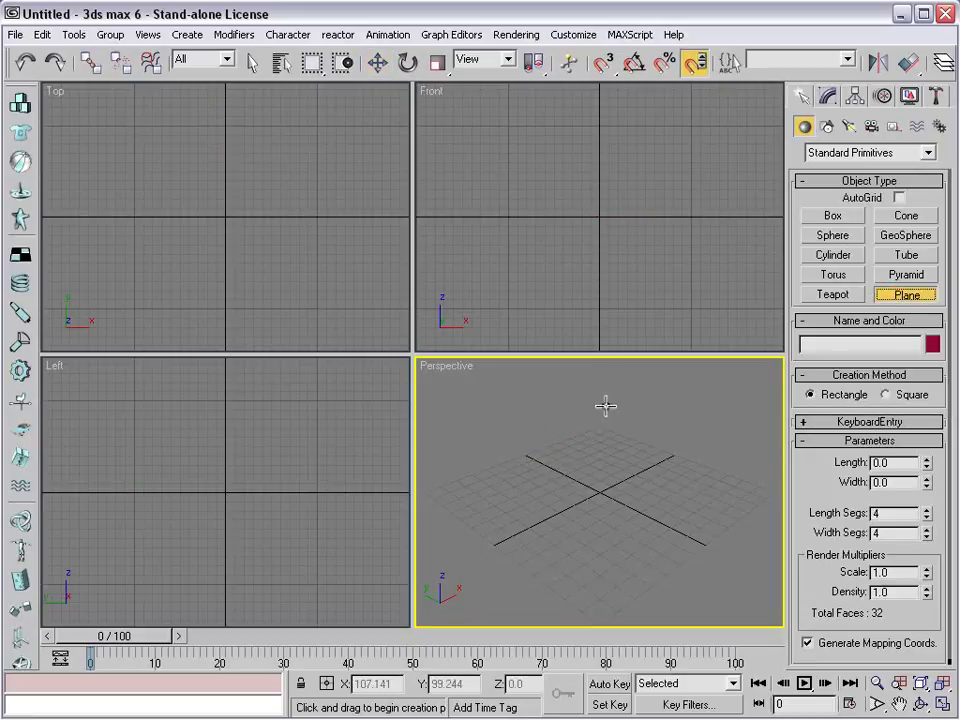
left_click_drag(606, 405, 605, 666)
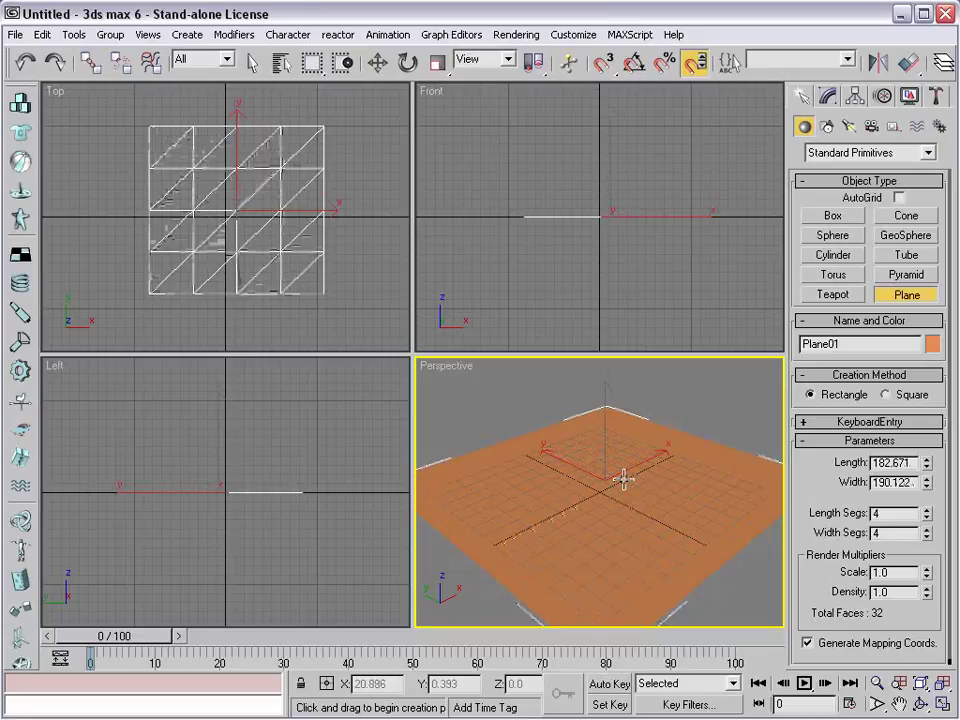
- Apply a Bend modifier to the plane and set its bend axis to X
left_click(831, 96)
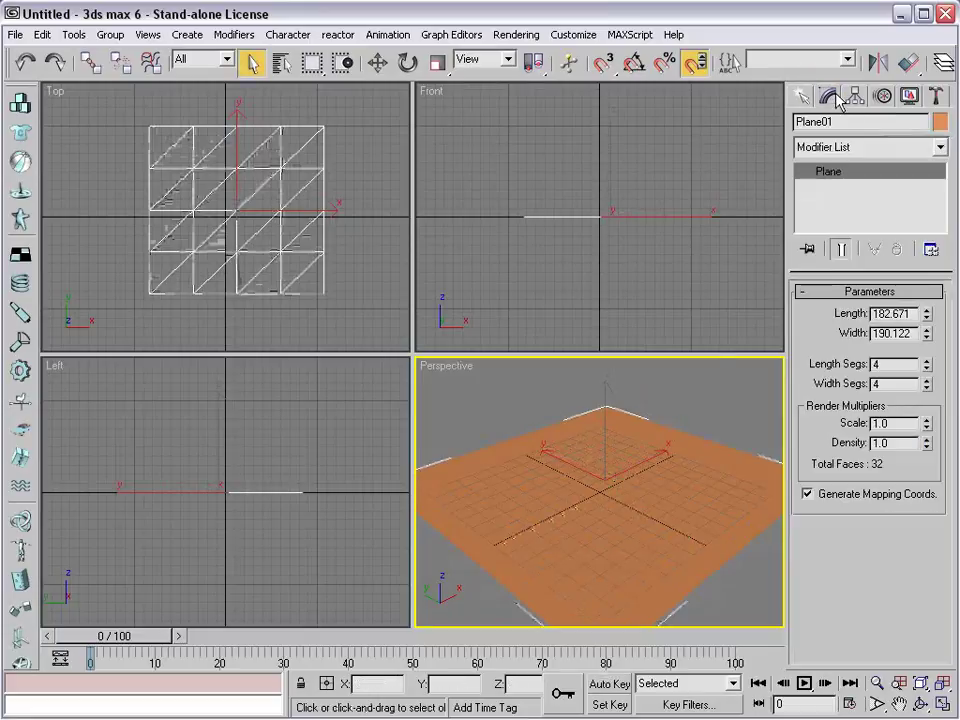
left_click(843, 146)
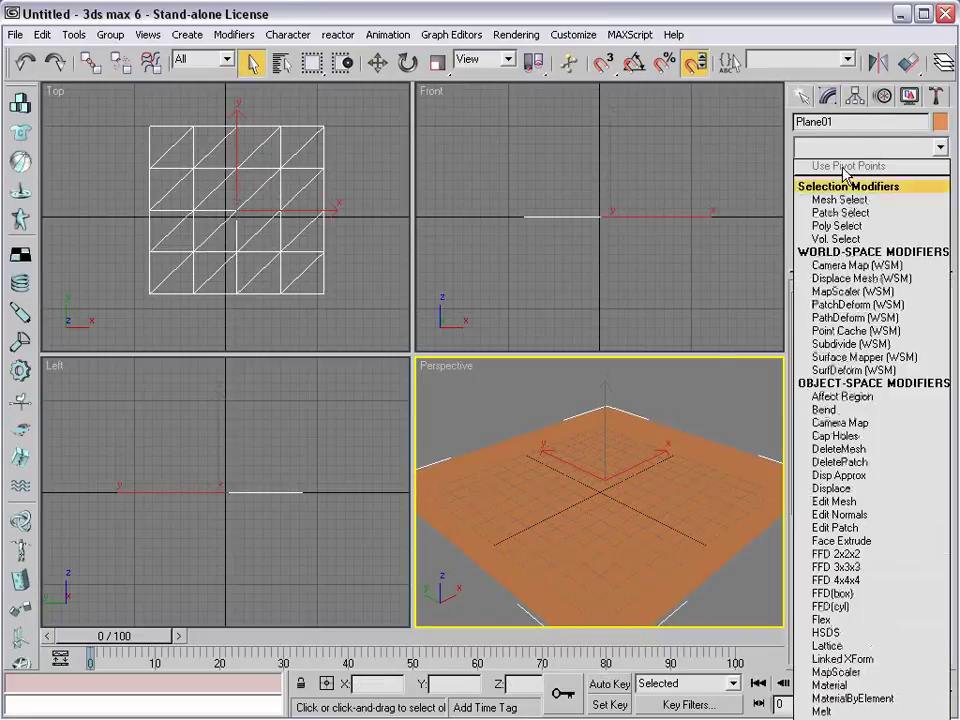
left_click(826, 410)
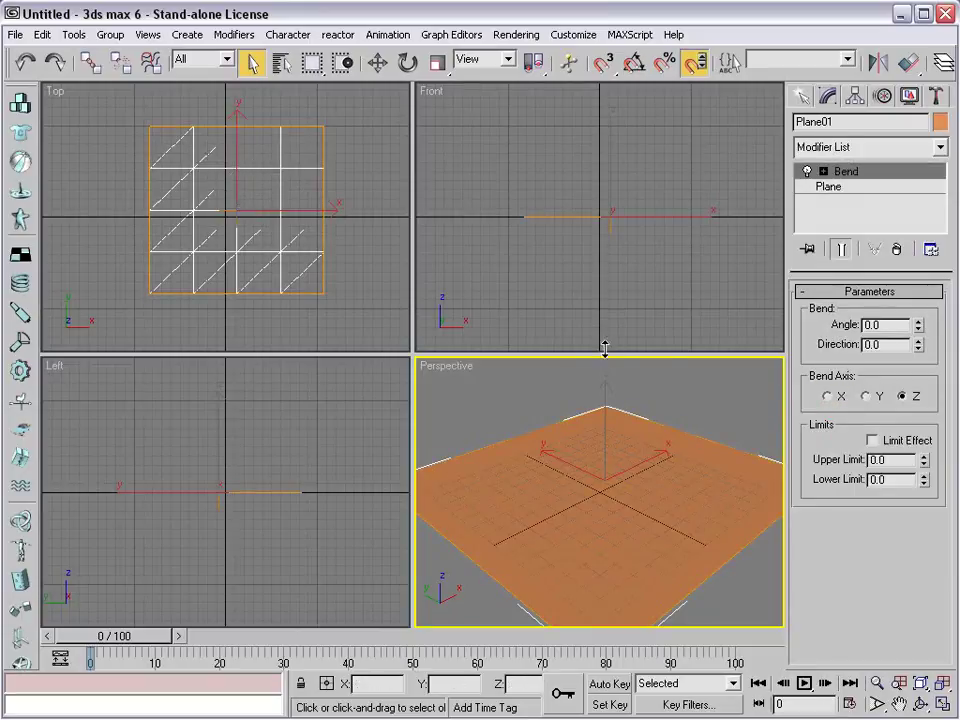
middle_click_drag(680, 504, 675, 454, "alt")
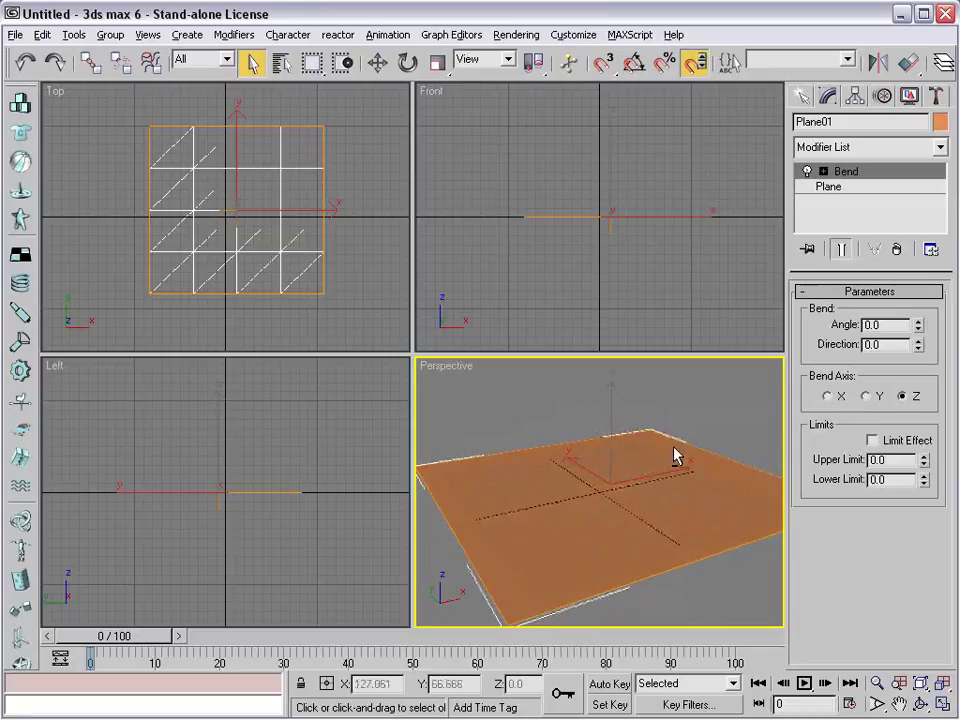
left_click(828, 396)
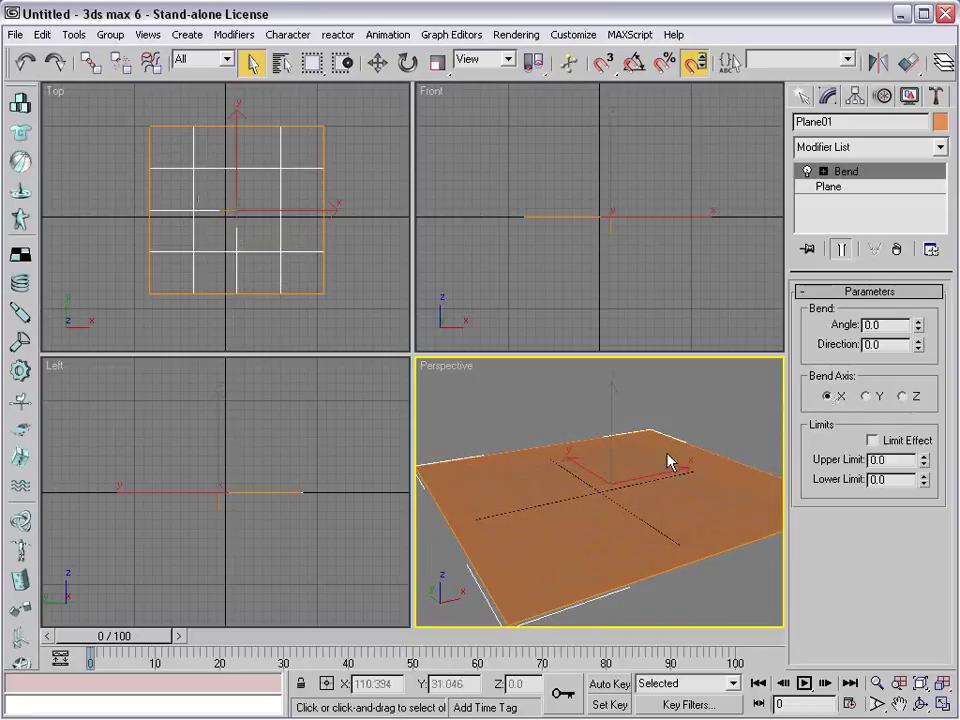
- Set the bend angle to -177 so the plane curves upward
left_click(918, 321)
left_click_drag(919, 330, 908, 596)
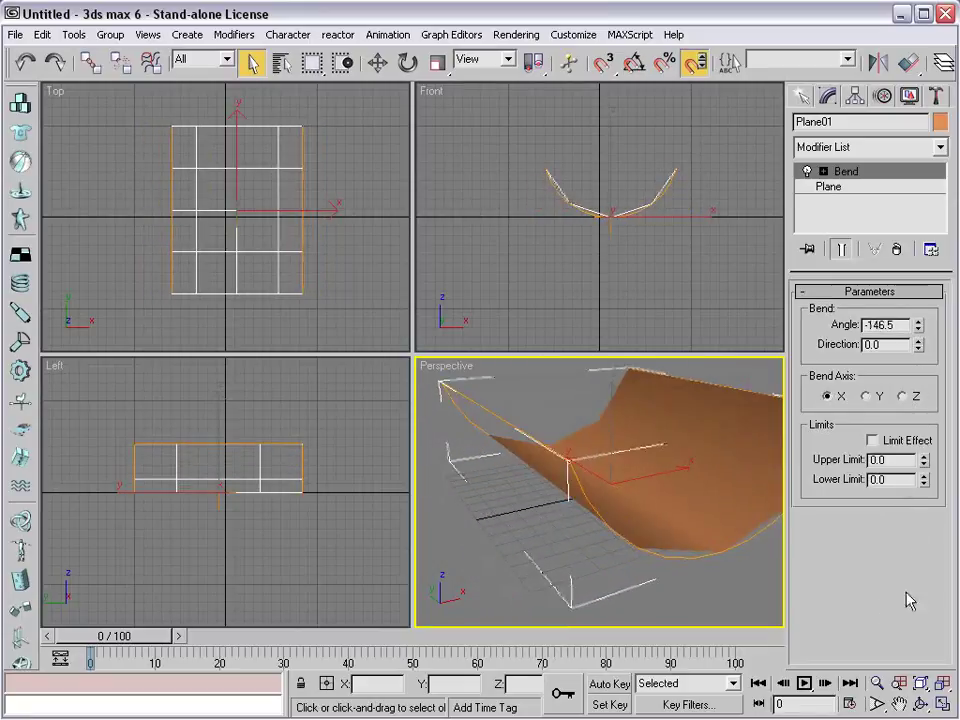
middle_click_drag(704, 519, 643, 484, "alt")
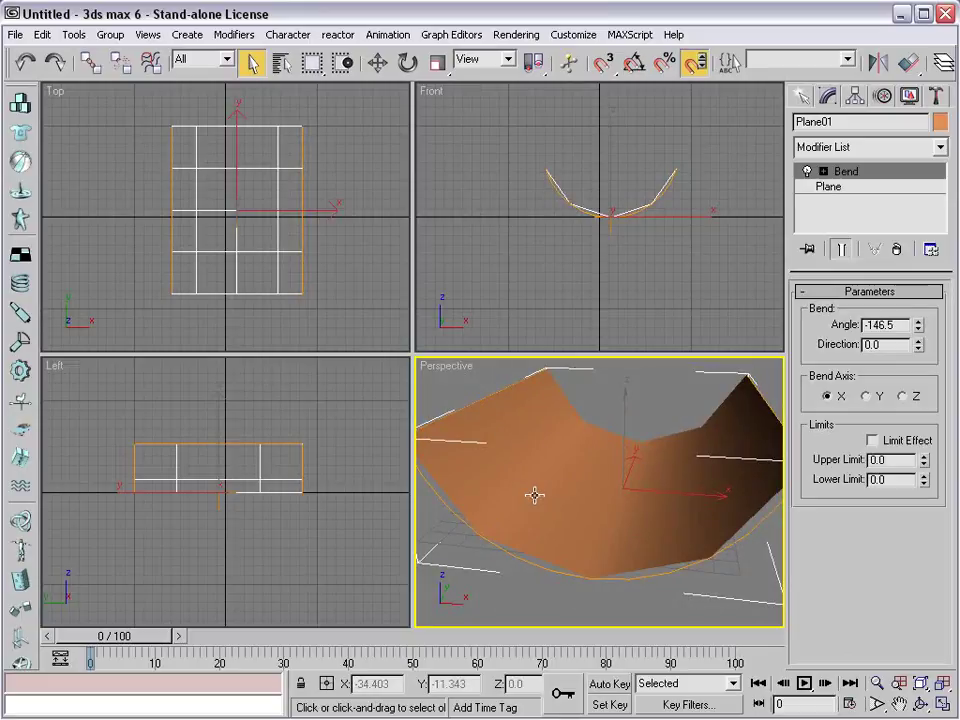
middle_click_drag(549, 514, 564, 508, "alt")
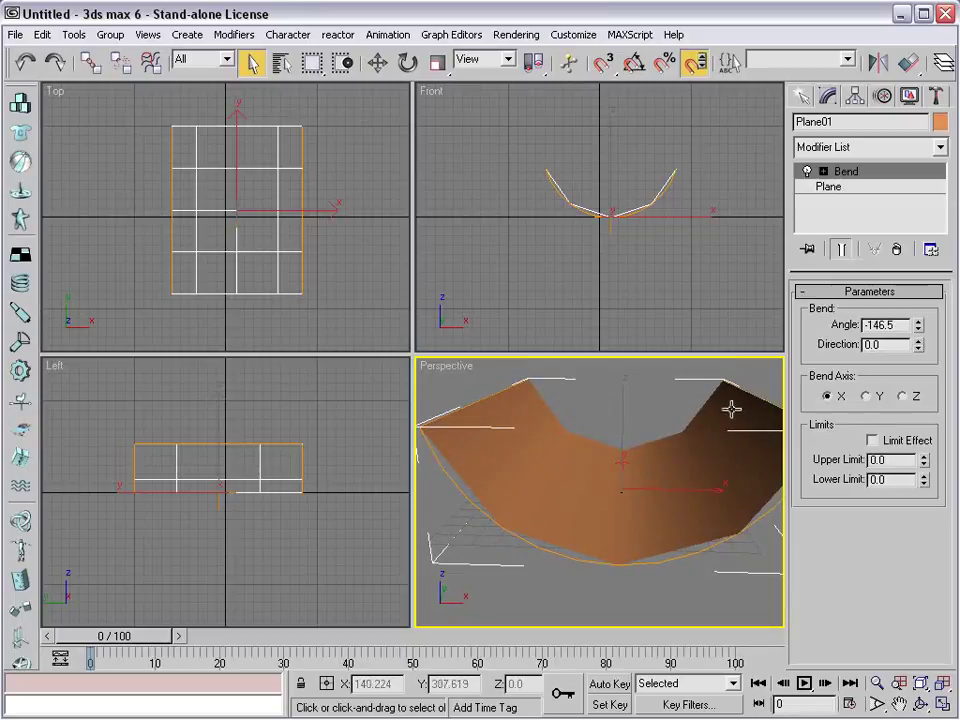
middle_click_drag(731, 409, 656, 467, "alt")
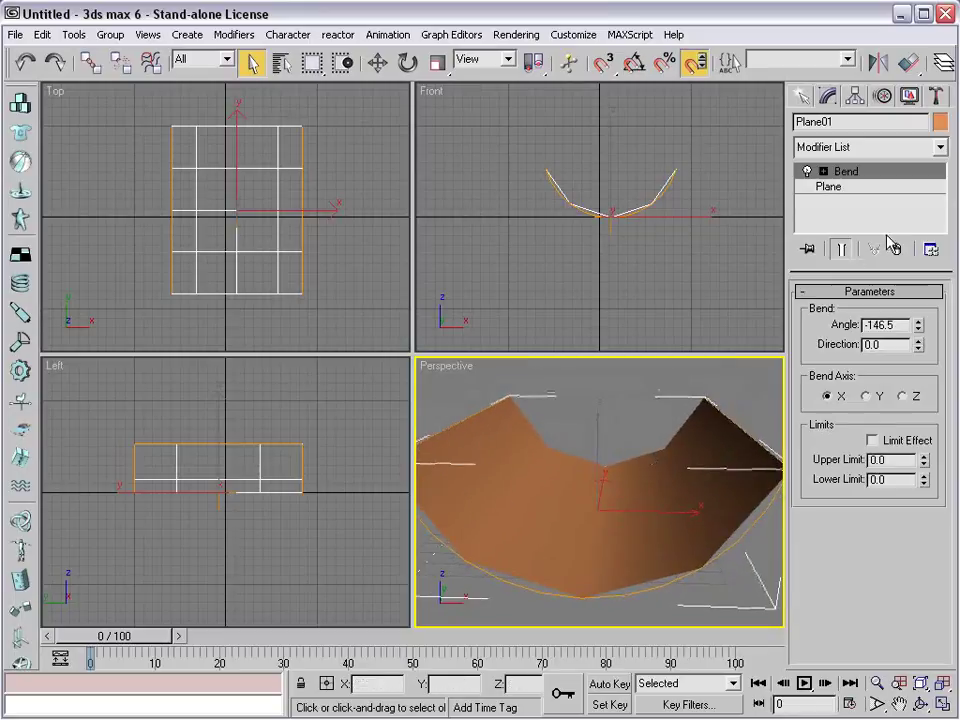
left_click_drag(918, 324, 918, 390)
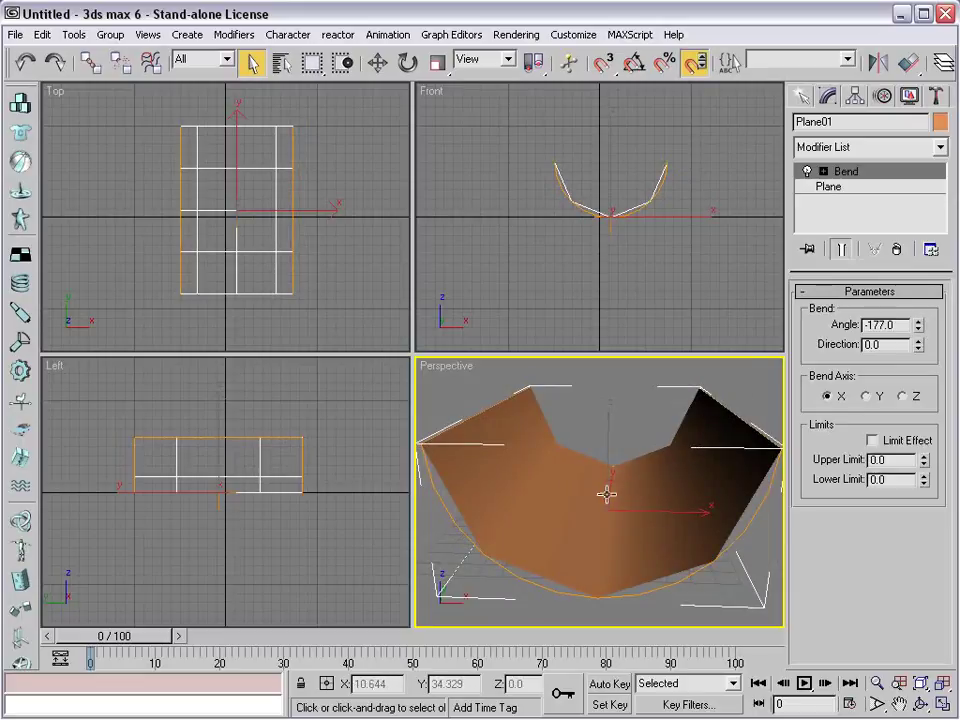
- Enable Limit Effect on the bend and raise the upper limit to 165.649 so only one side of the plane curves
left_click(872, 440)
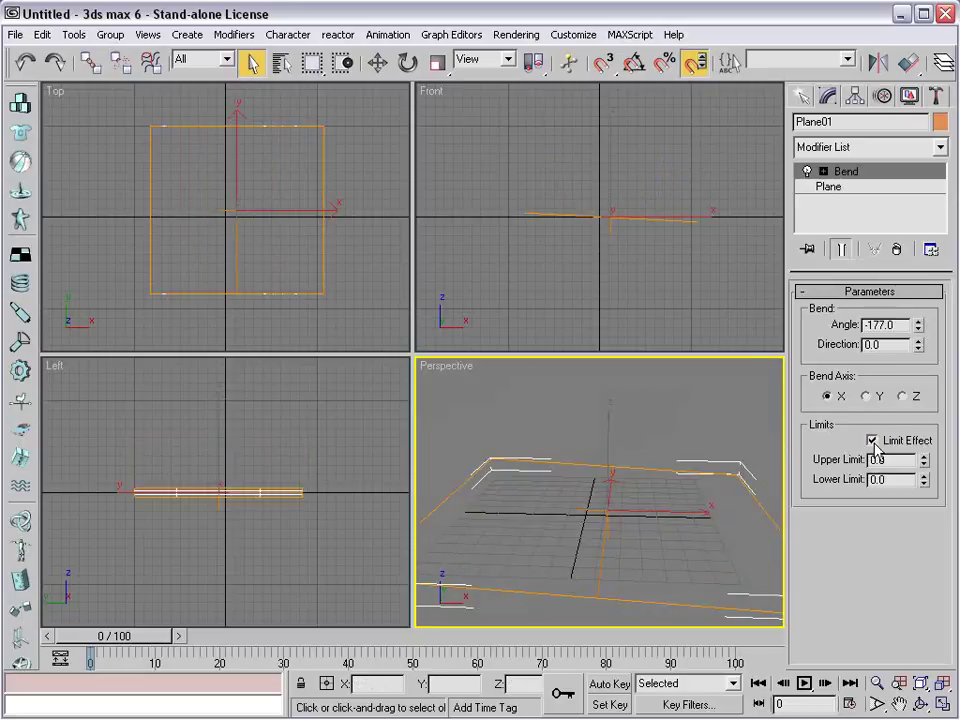
left_click_drag(924, 462, 939, 52)
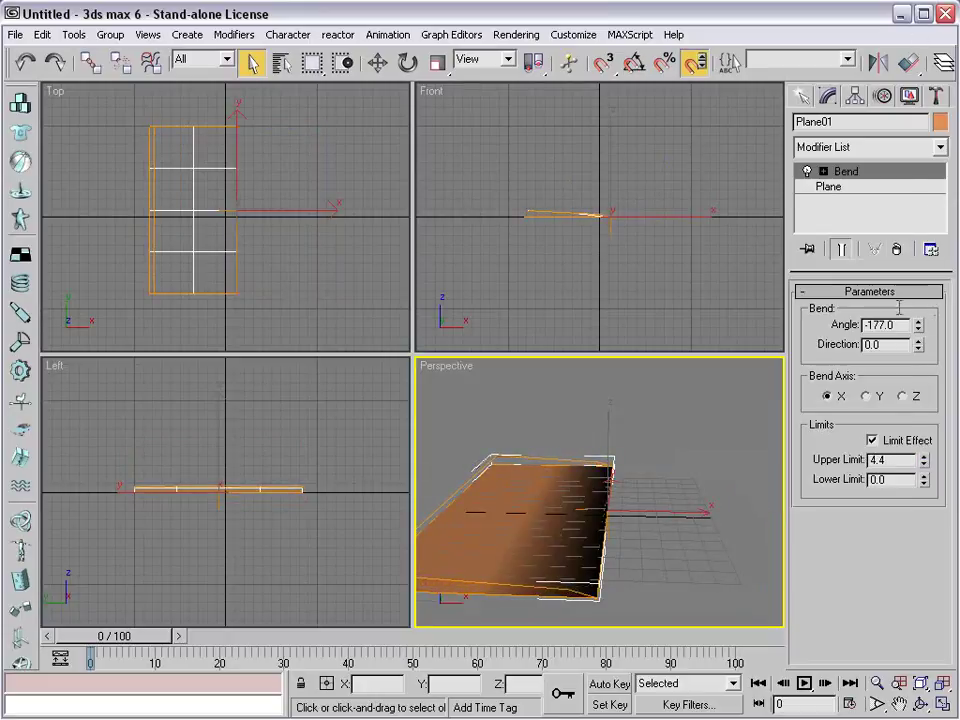
left_click_drag(924, 462, 928, 150)
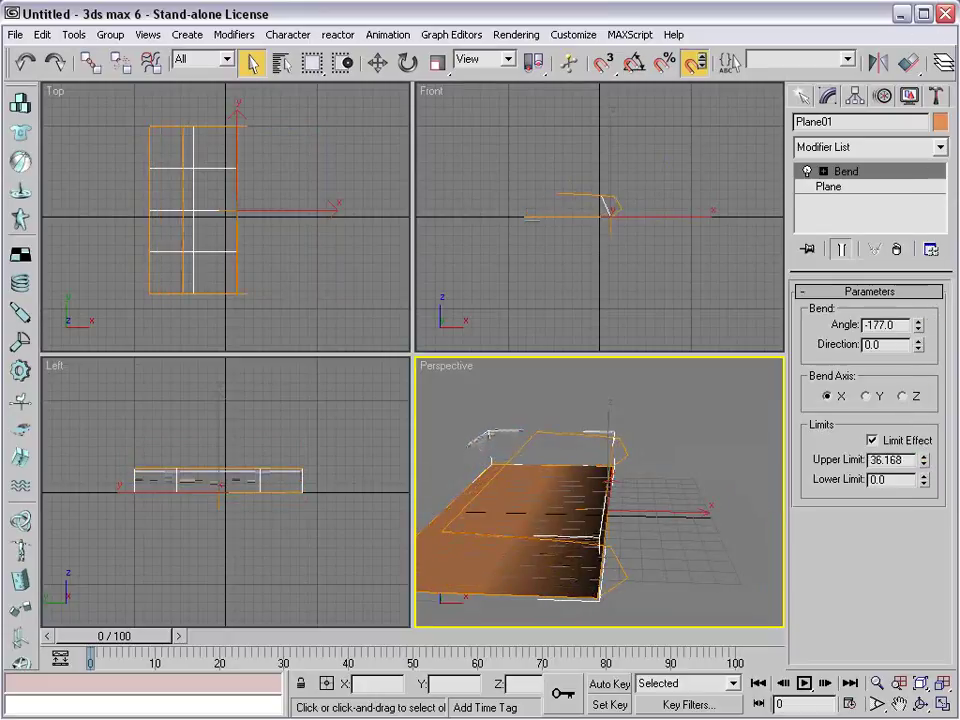
left_click_drag(926, 474, 913, 121)
left_click(759, 379)
middle_click_drag(551, 525, 683, 498, "alt")
left_click(546, 491)
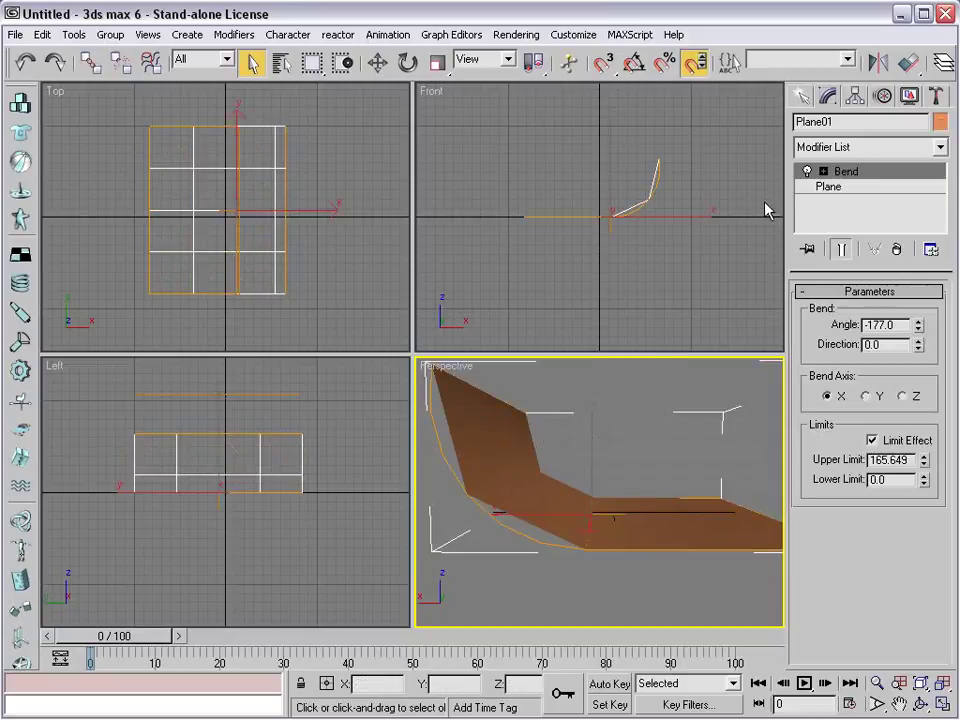
- Increase the base plane's width segments beyond 20 to smooth the bent curve
left_click(834, 188)
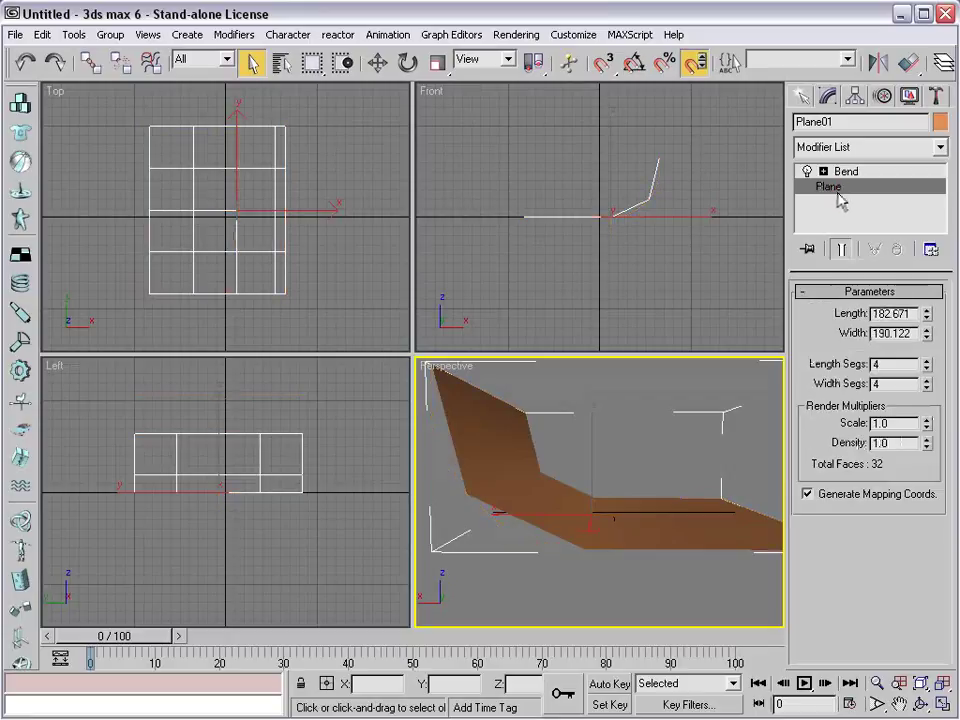
mouse_move(679, 506)
middle_mouse_down("alt")
mouse_move(662, 521)
mouse_move(668, 510)
middle_mouse_up("alt")
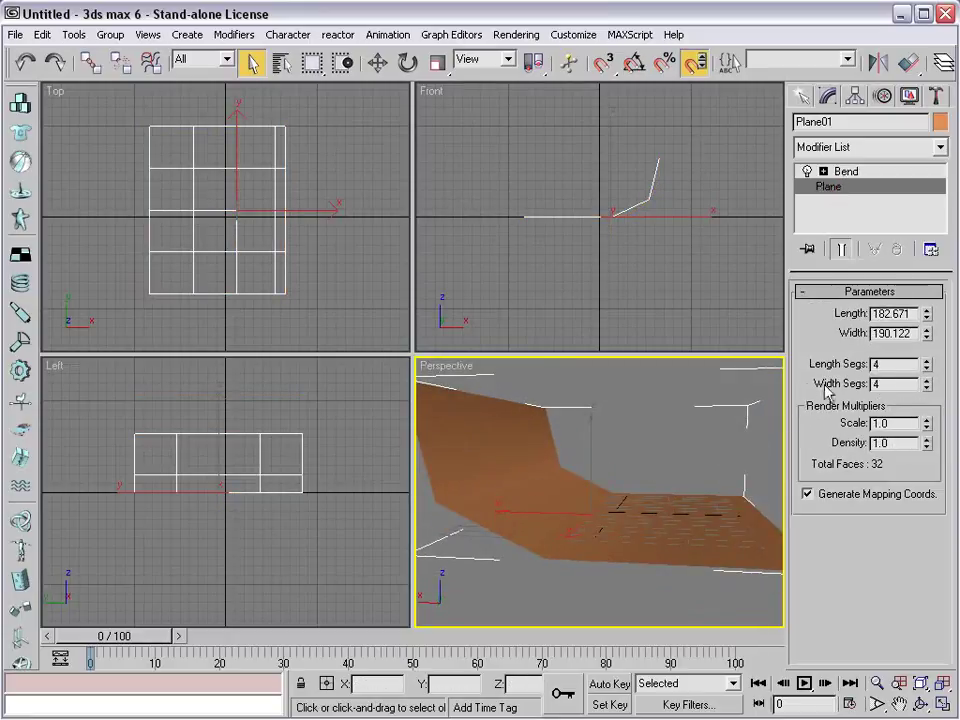
left_click_drag(926, 388, 926, 355)
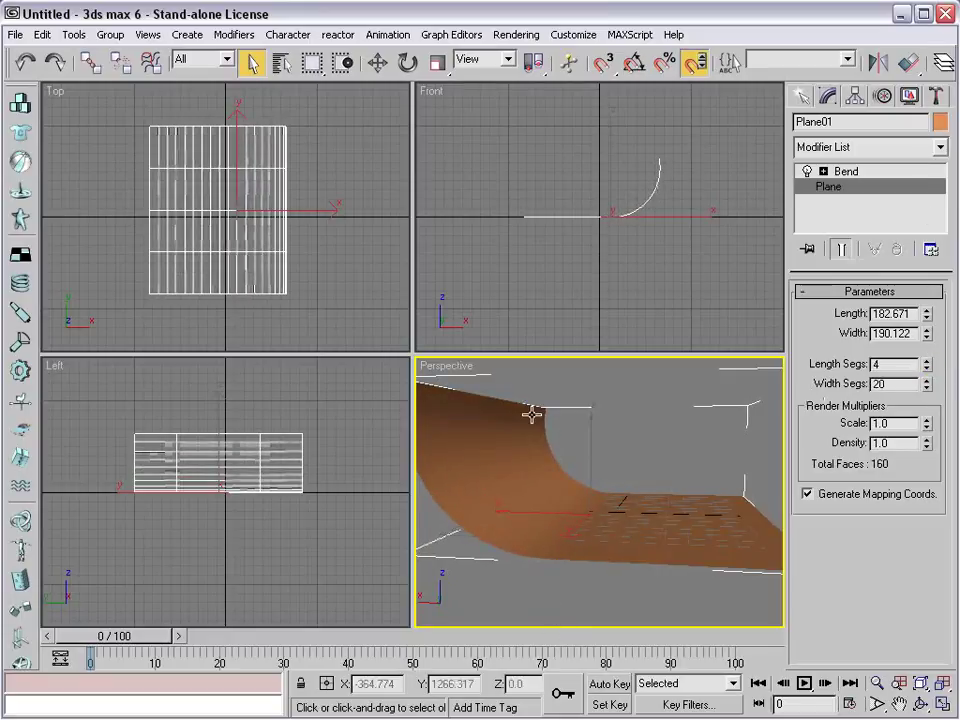
left_click_drag(926, 388, 926, 190)
left_click(634, 379)
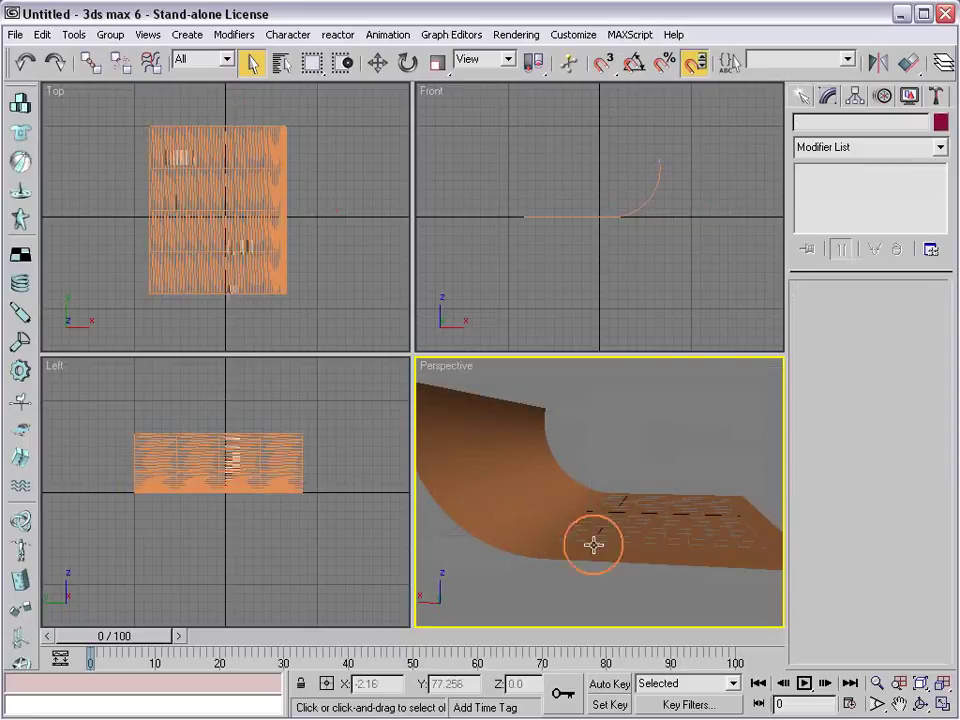
- Examine the smoothed curved backdrop from several angles and distances in the perspective view
middle_click_drag(621, 537, 369, 519, "alt")
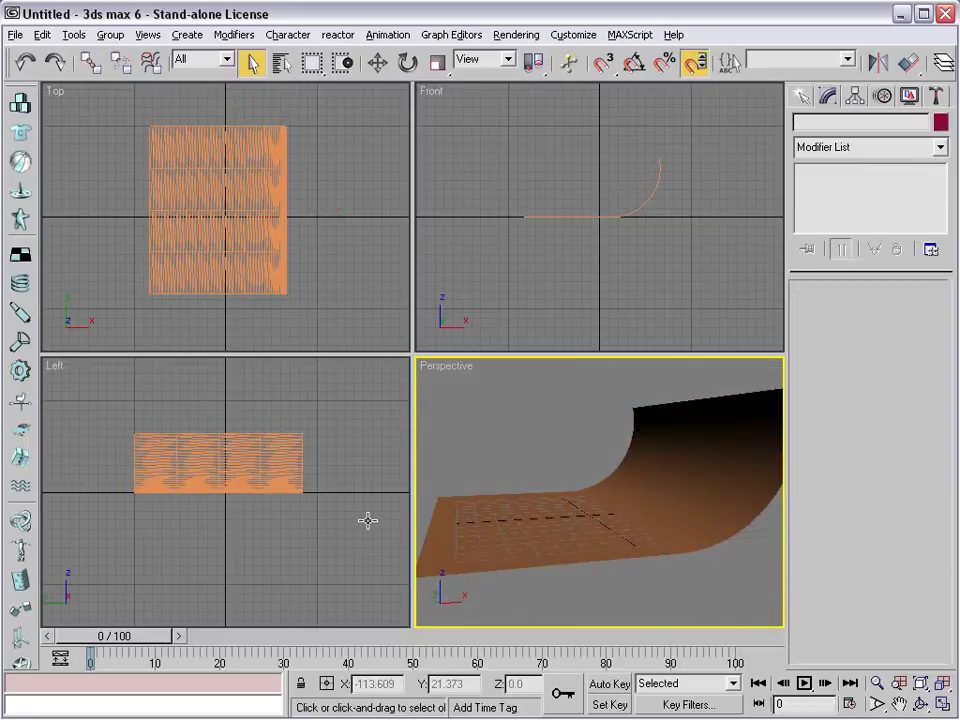
middle_click_drag(474, 531, 641, 544, "alt")
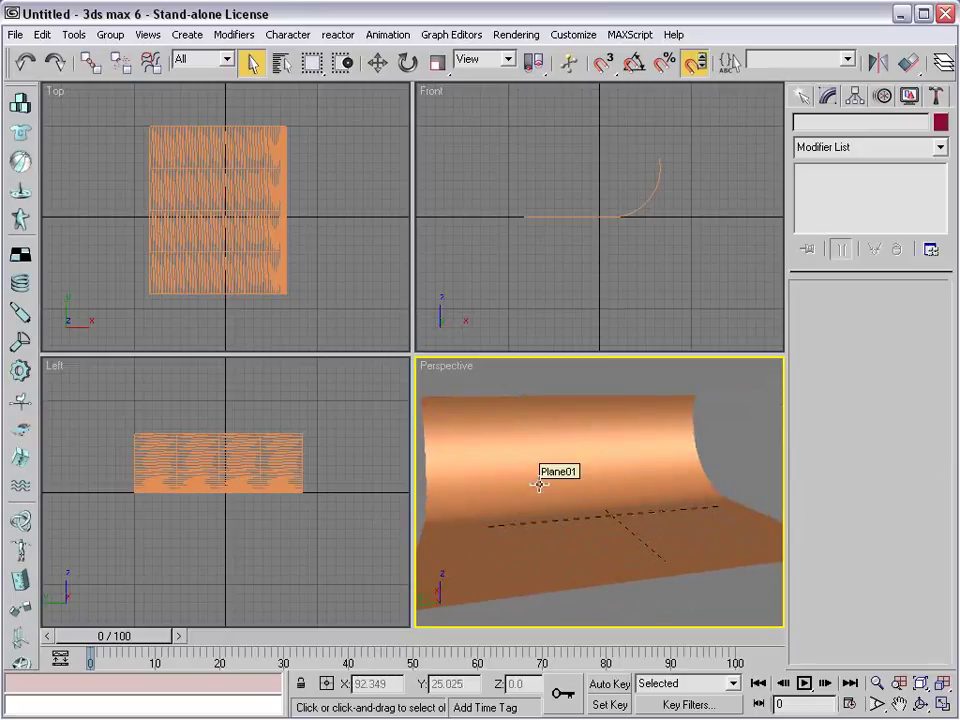
scroll(557, 523, "up", 3)
middle_click_drag(542, 544, 595, 548)
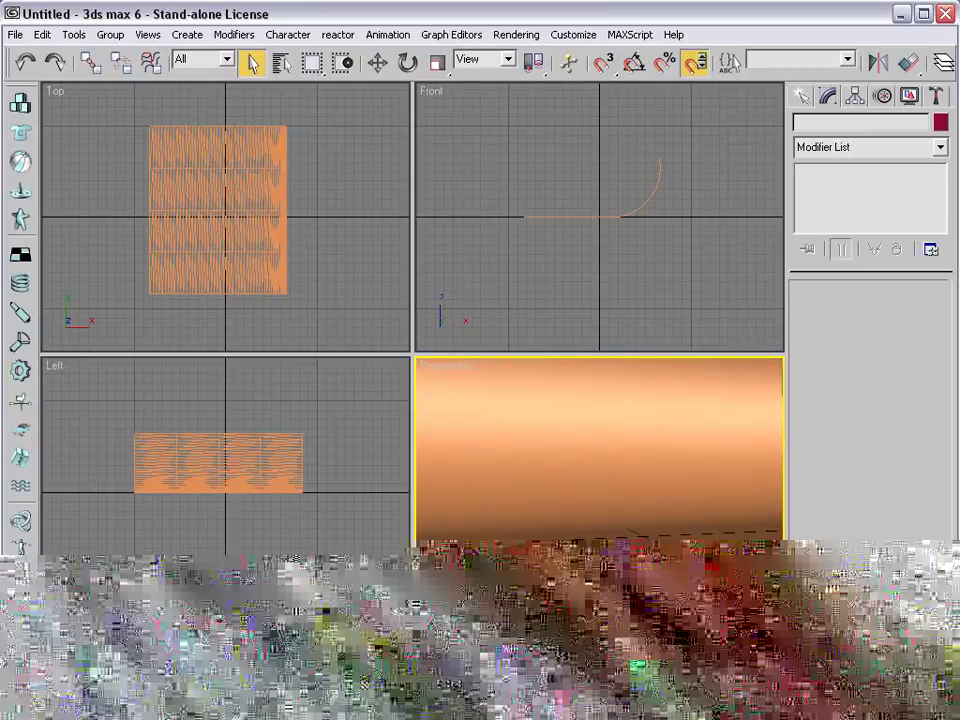
right_click(591, 289)
right_click(632, 311)
left_click(634, 315)
scroll(604, 463, "down", 5)
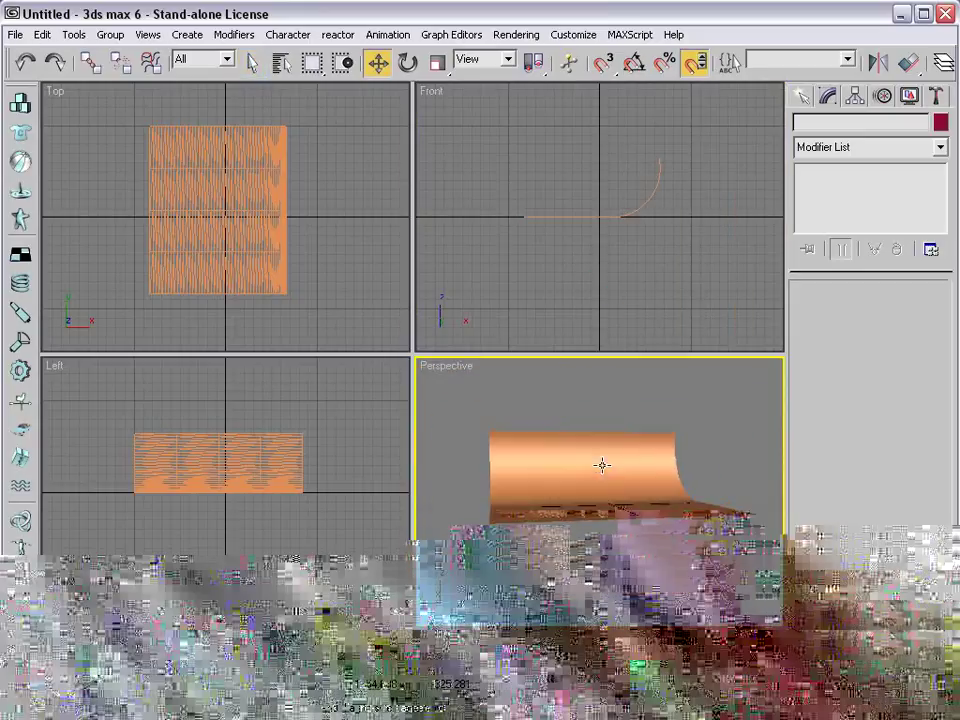
- Widen the curved backdrop plane by scaling it to about 190% along its Y axis
left_click(594, 495)
right_click(583, 490)
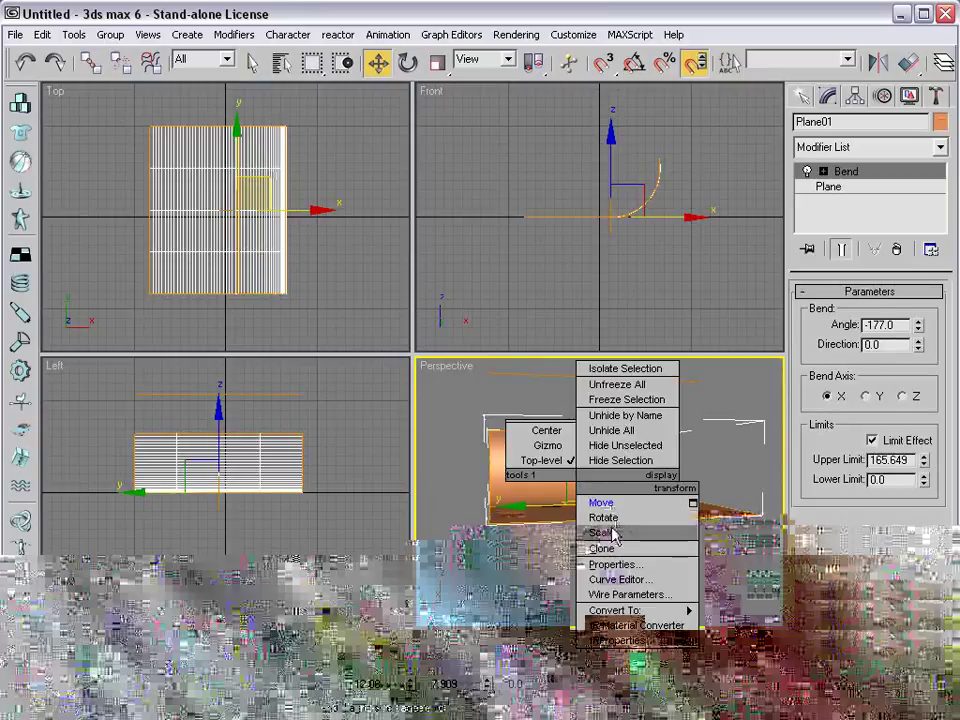
left_click(604, 532)
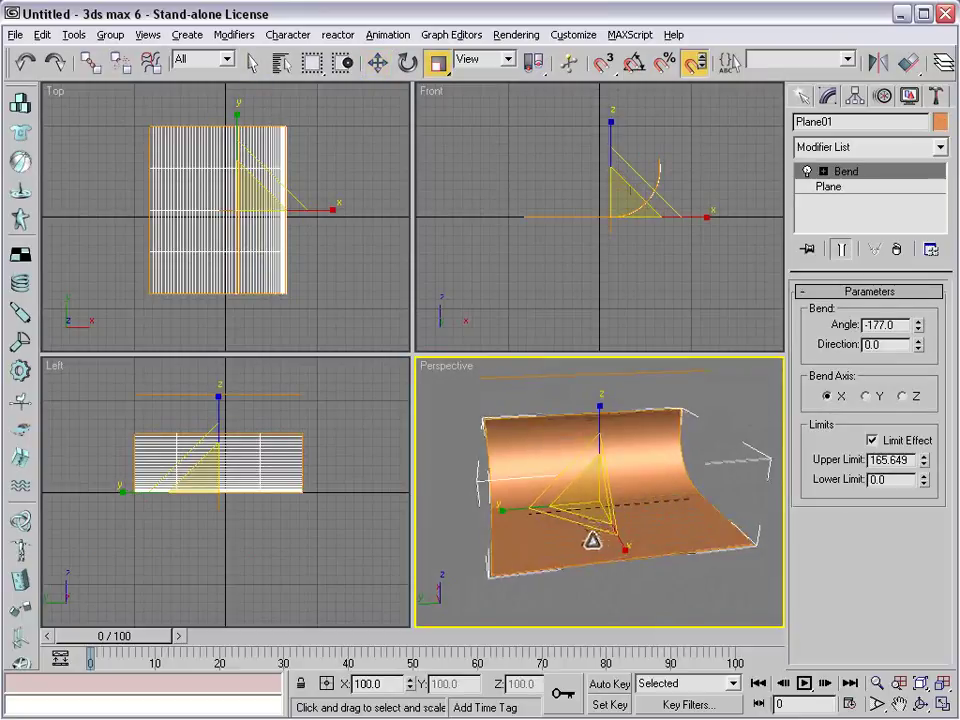
mouse_move(510, 512)
left_mouse_down()
mouse_move(381, 516)
mouse_move(510, 512)
left_mouse_up()
mouse_move(598, 399)
left_mouse_down()
mouse_move(598, 369)
mouse_move(598, 404)
left_mouse_up()
right_click(673, 579)
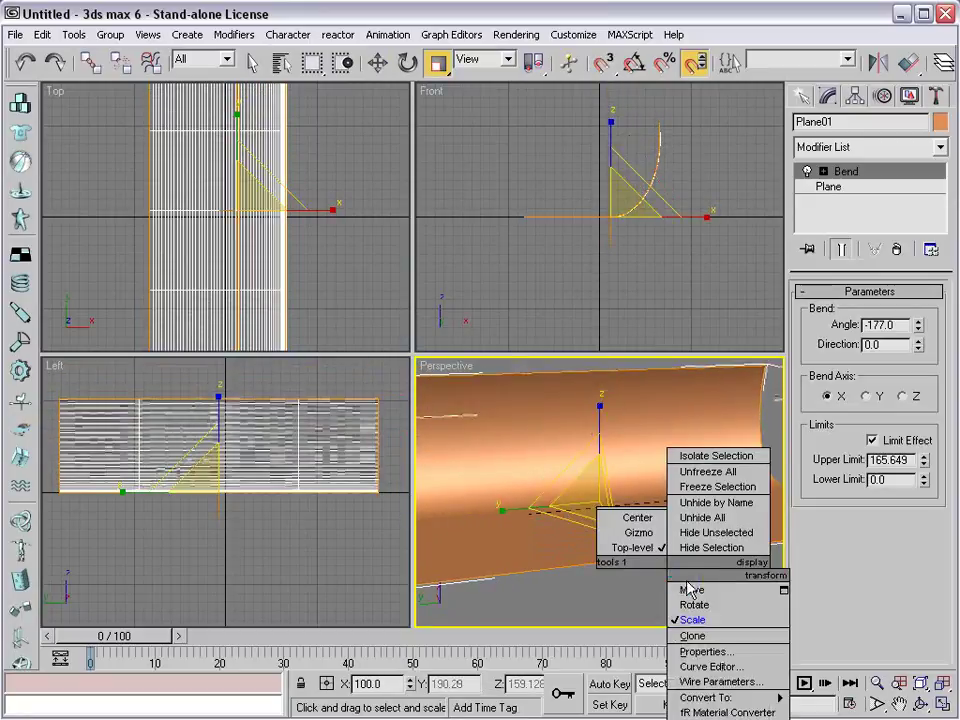
left_click(686, 589)
left_click(641, 597)
middle_click_drag(641, 597, 632, 556, "alt")
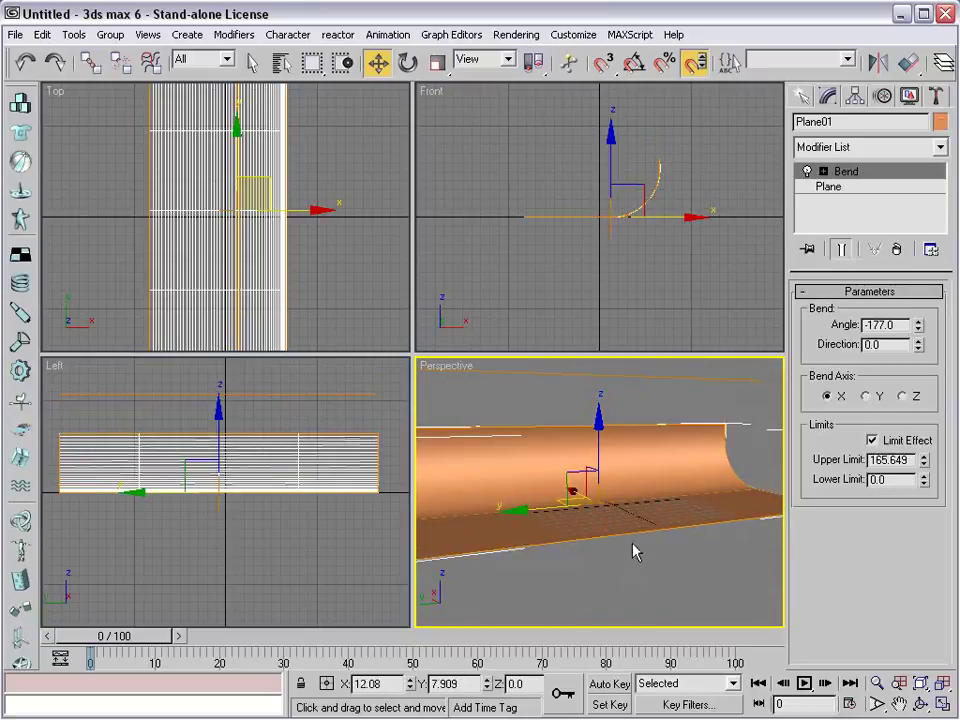
left_click(617, 574)
- Create a text spline reading "3D TEXT" on the backdrop's floor and set its size to 25
left_click(801, 96)
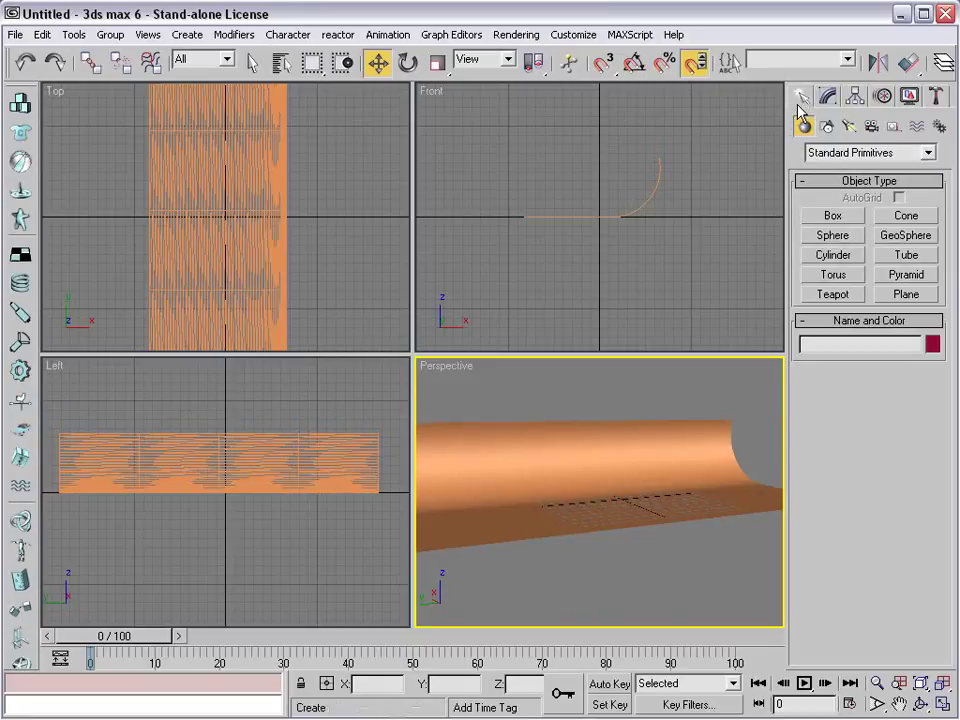
left_click(827, 128)
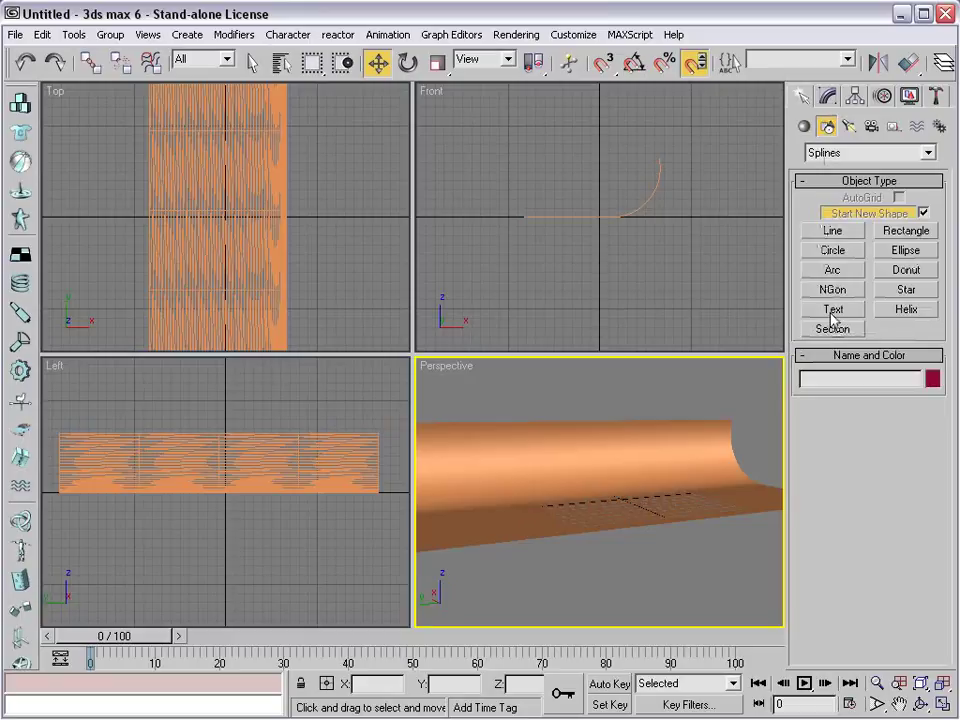
left_click(831, 310)
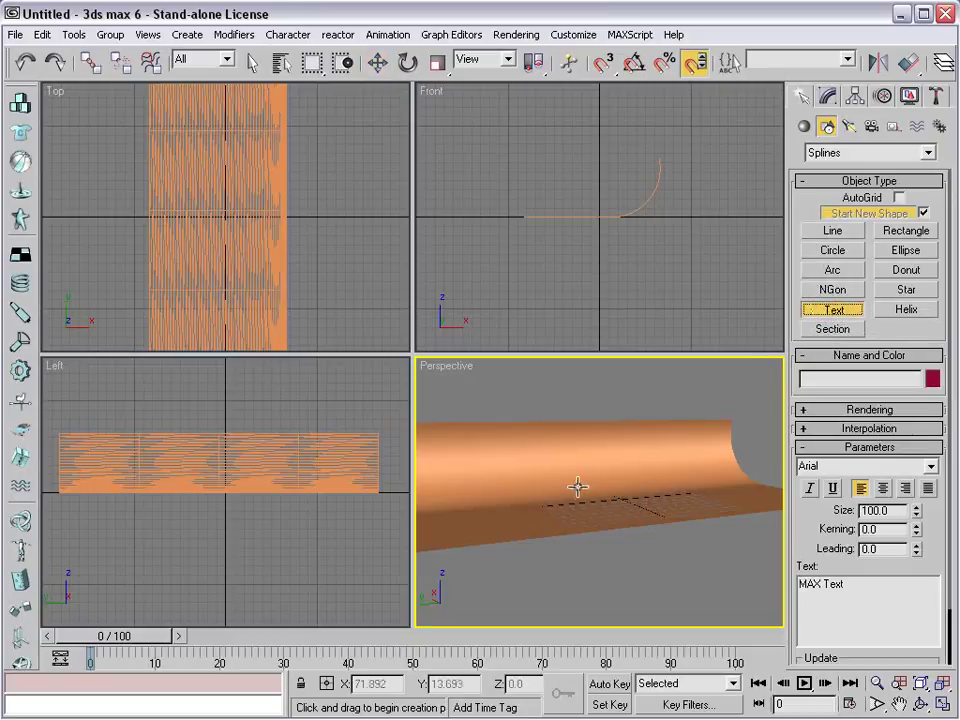
left_click(621, 510)
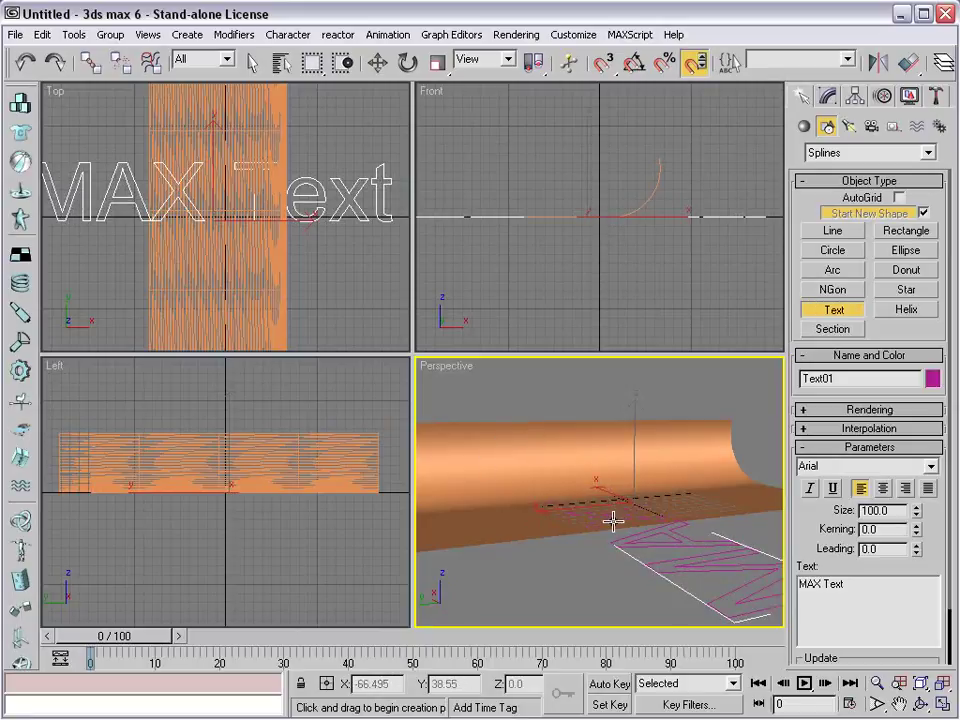
scroll(612, 520, "down", 3)
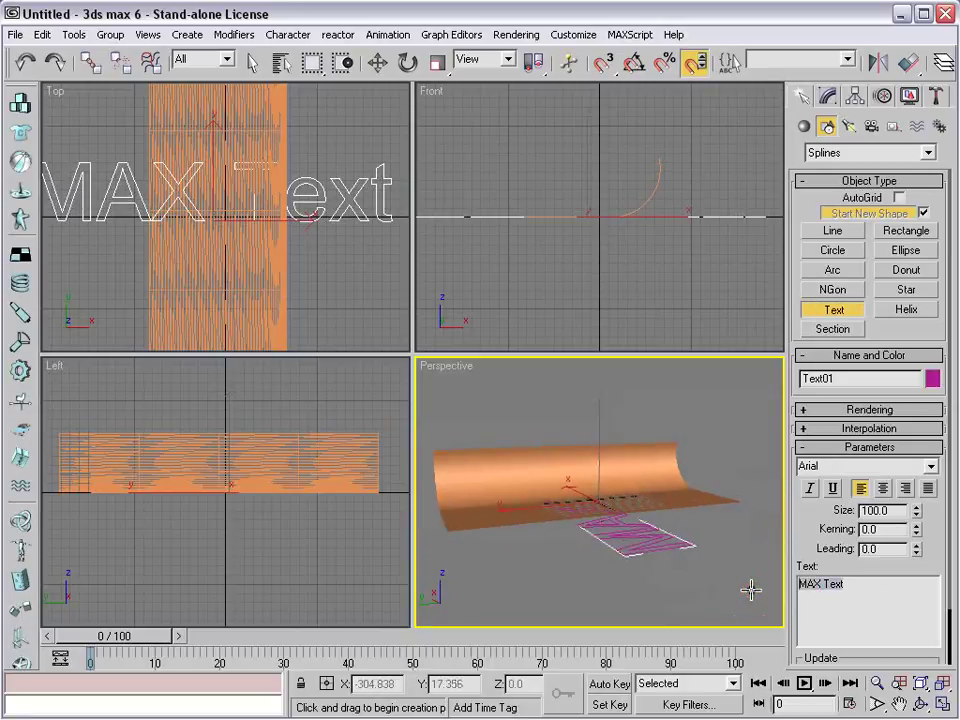
type("3D TEXT")
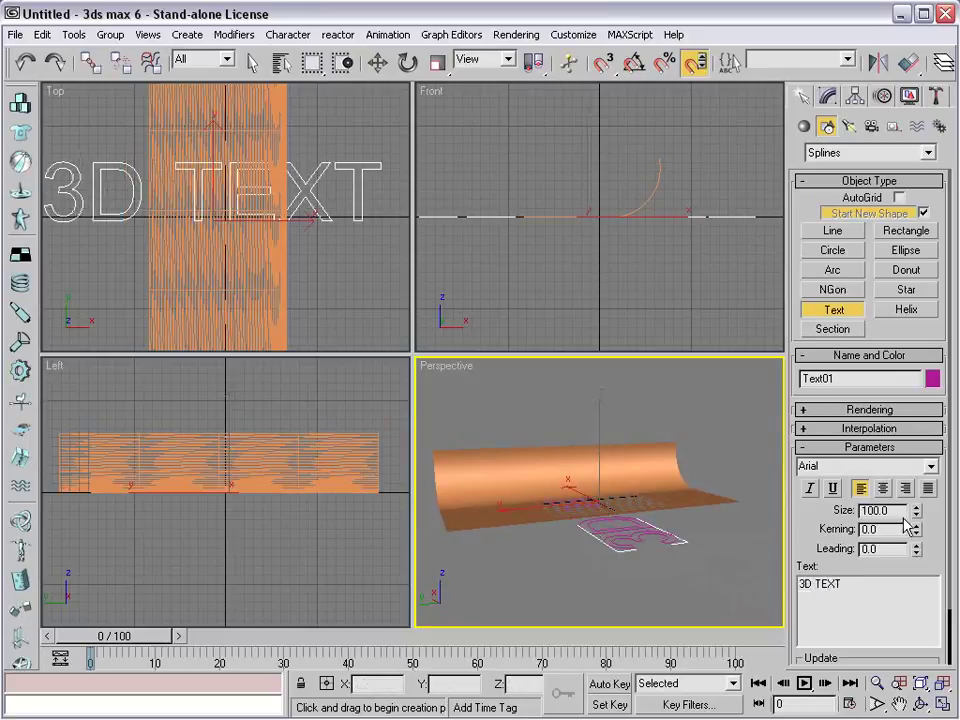
left_click_drag(916, 513, 916, 581)
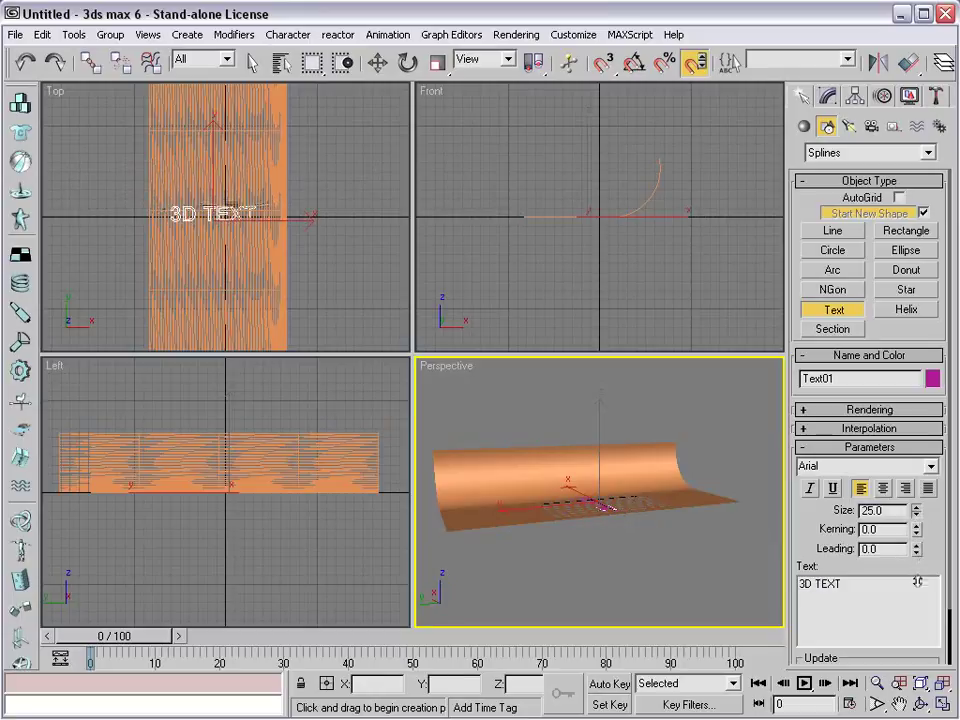
scroll(605, 530, "up", 4)
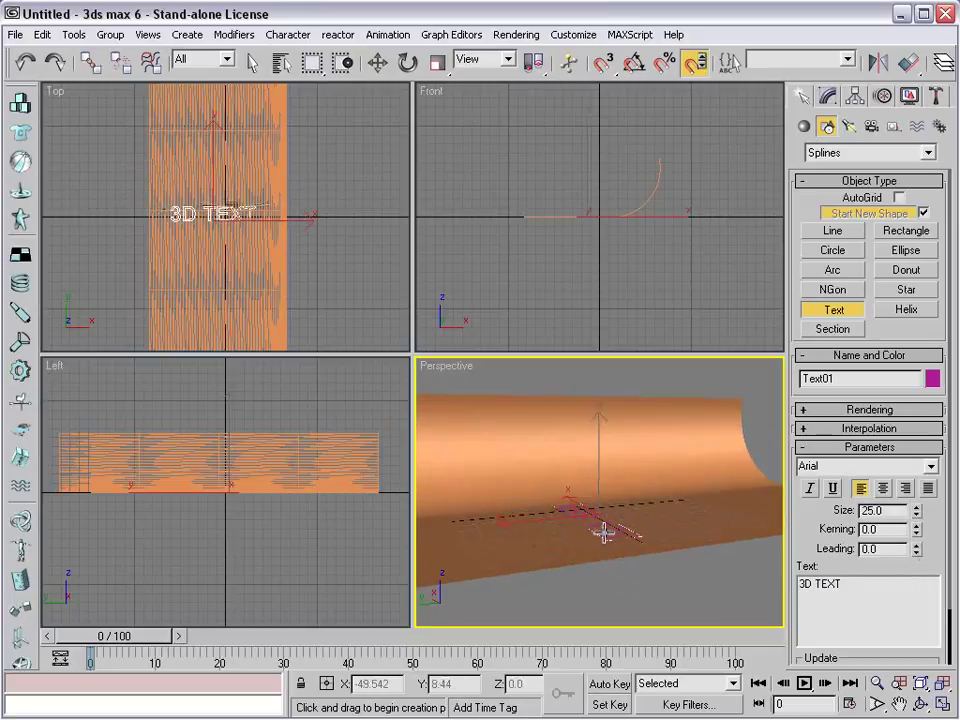
- Turn on Angle Snap and rotate the text -90 degrees about the Z axis so it runs along the backdrop
key("w")
right_click(593, 520)
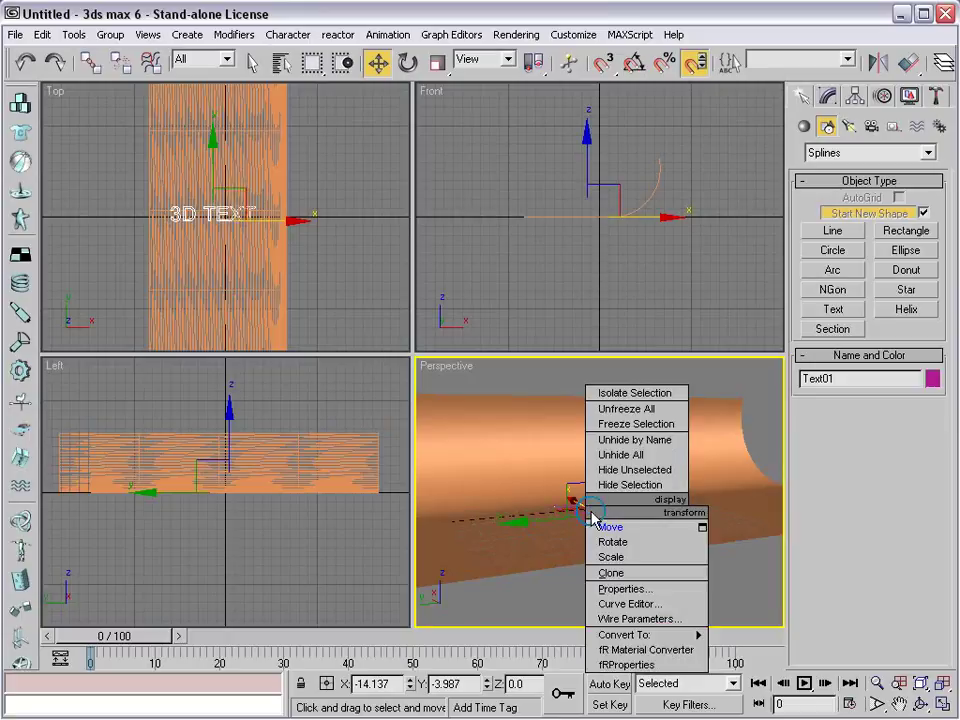
left_click(632, 541)
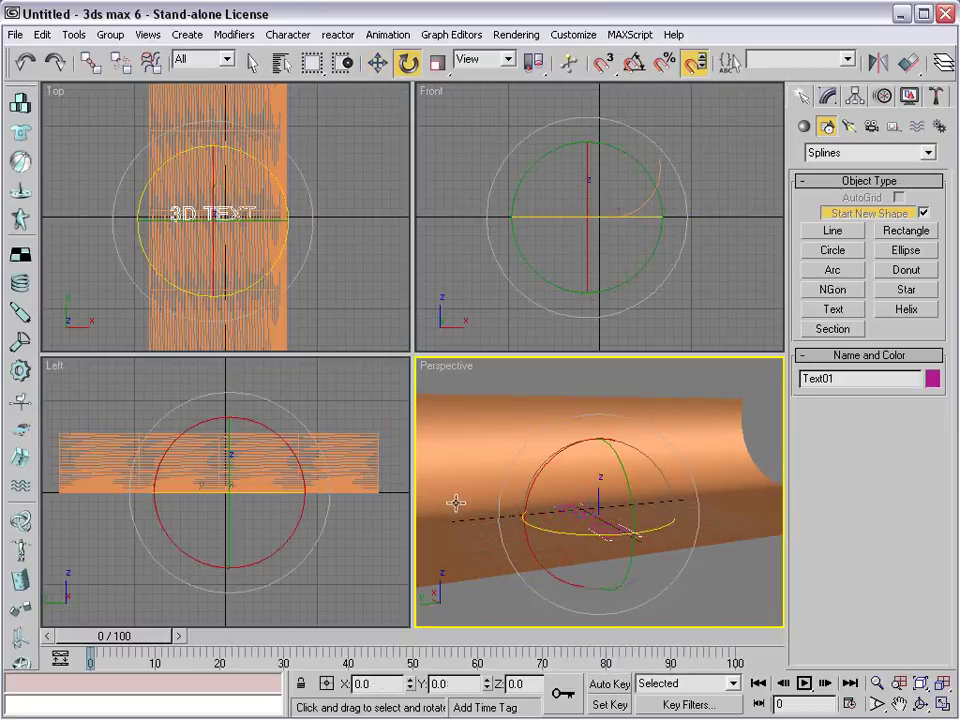
left_click(602, 63)
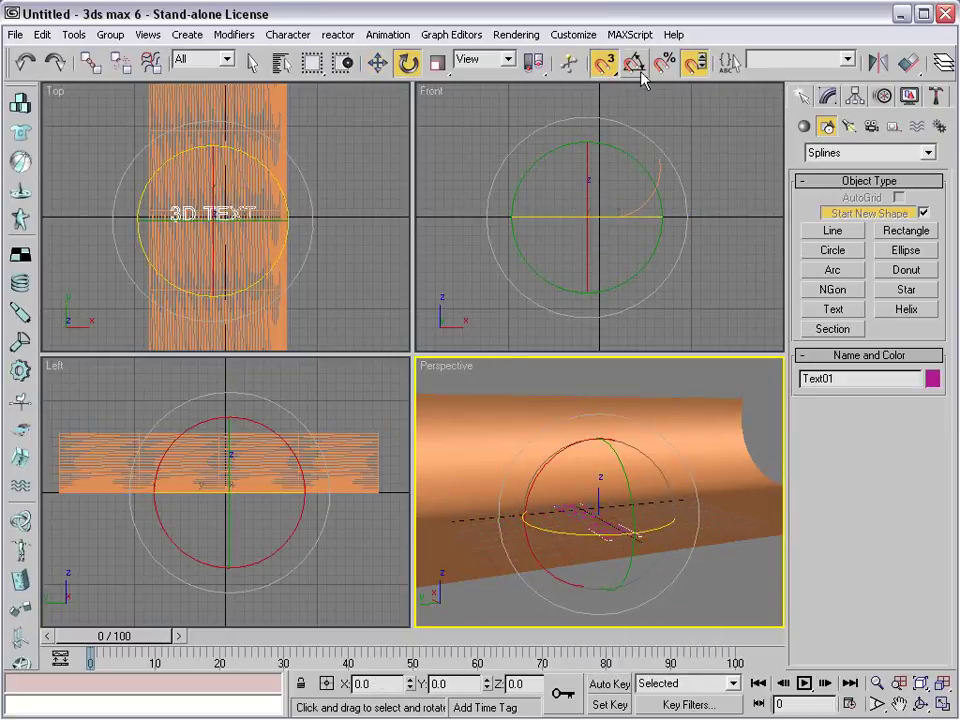
left_click(634, 63)
left_click(605, 66)
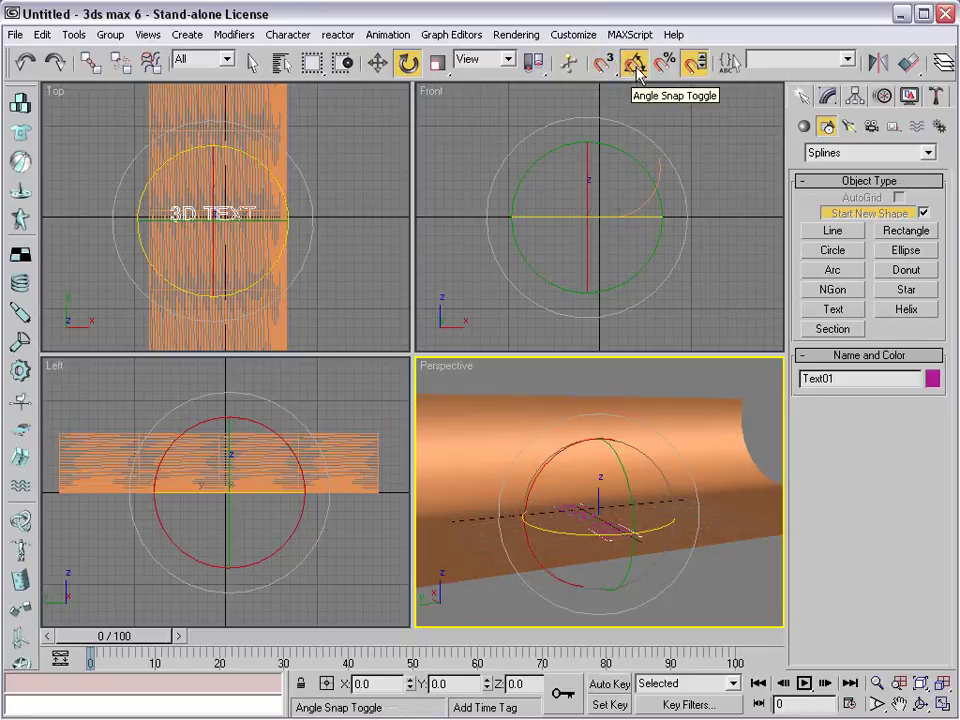
left_click_drag(640, 527, 567, 531)
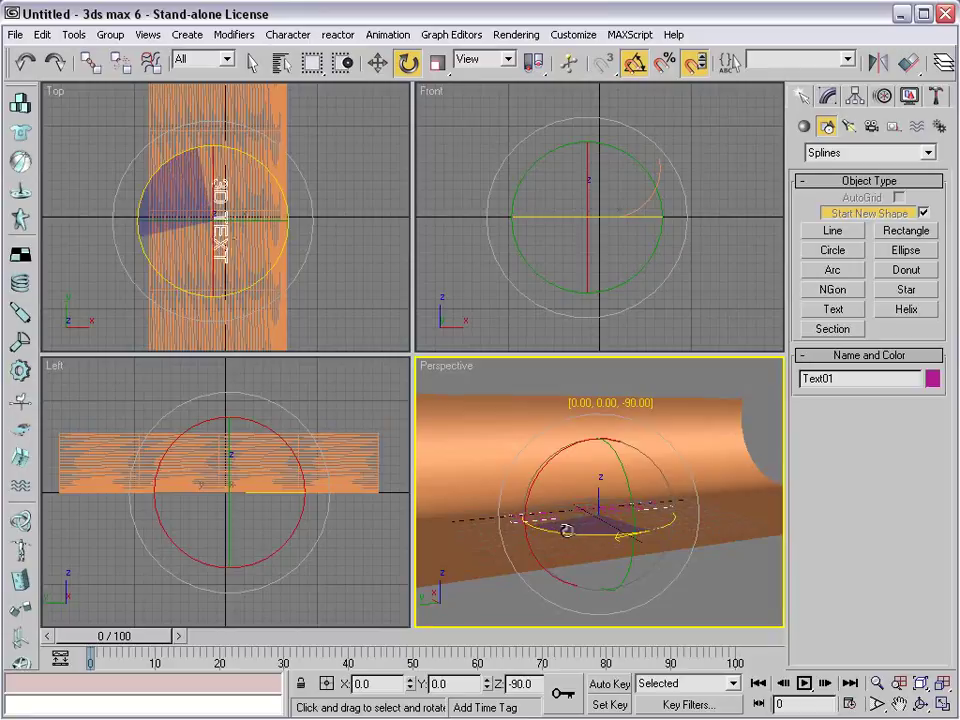
- Rotate the text upright so it stands on the backdrop's floor, and deselect it
left_click_drag(624, 459, 619, 553)
right_click(697, 580)
left_click(724, 598)
left_click(746, 604)
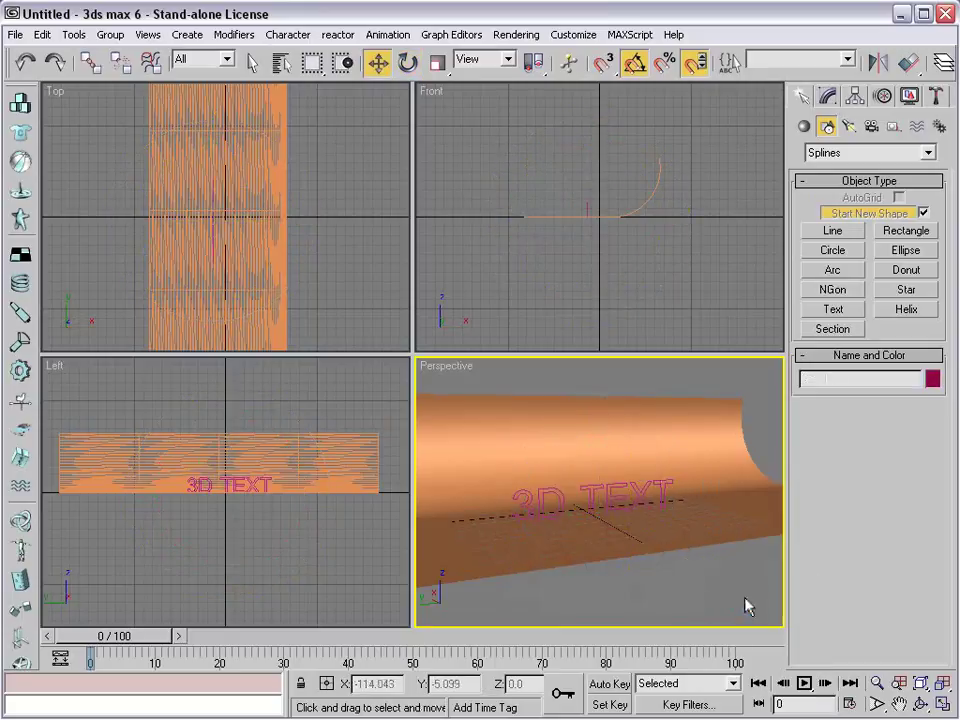
- Change the standing text's font to Arial Black and set its size to 26
left_click(602, 494)
left_click(597, 487)
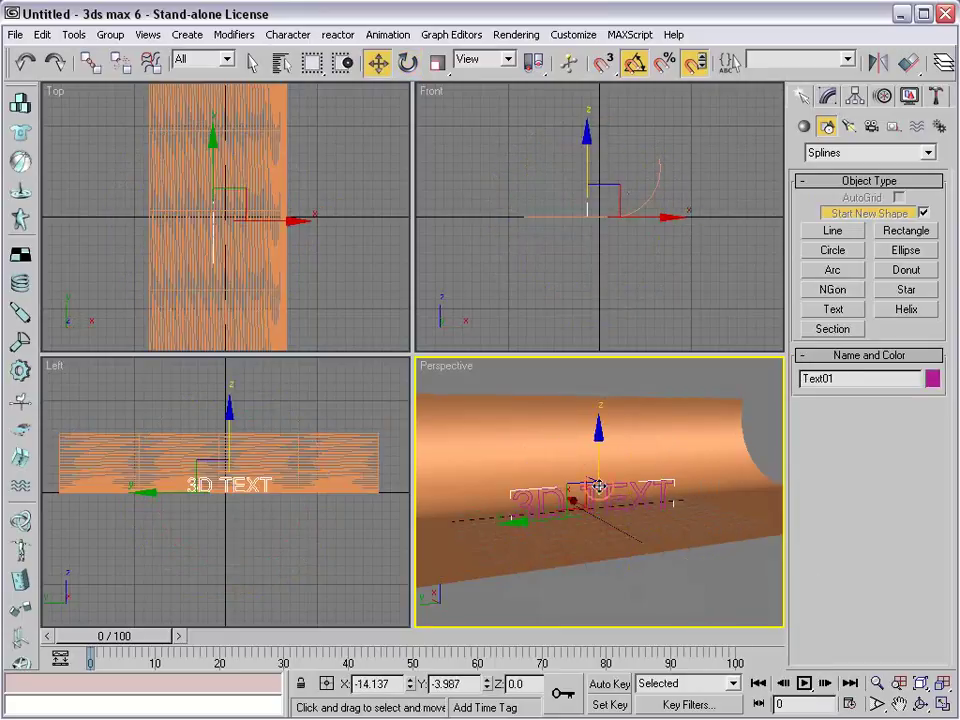
left_click(828, 97)
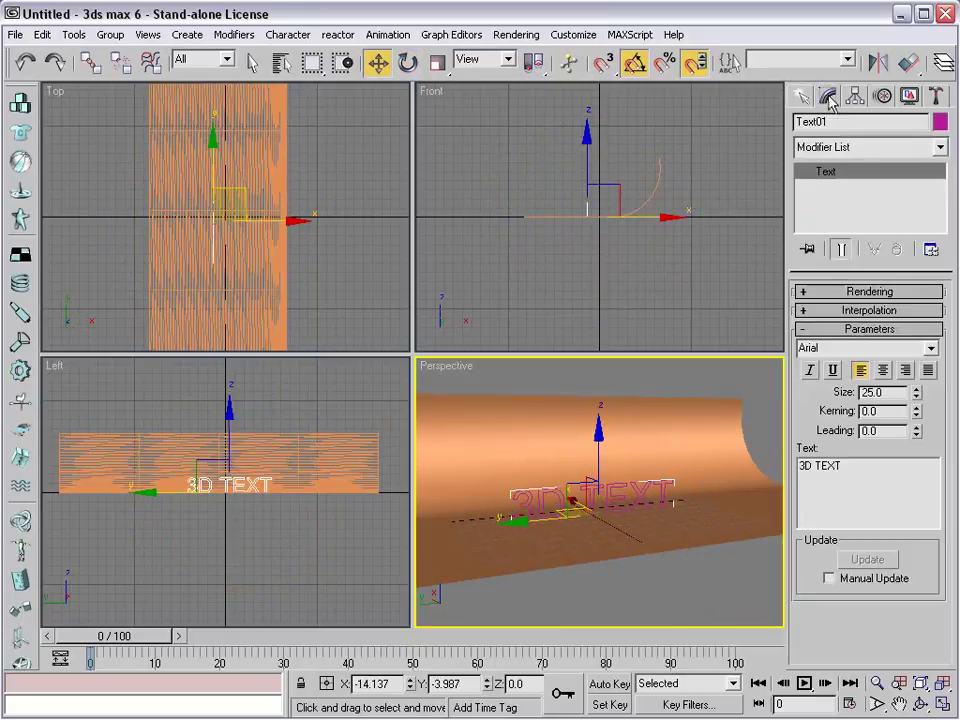
left_click(932, 349)
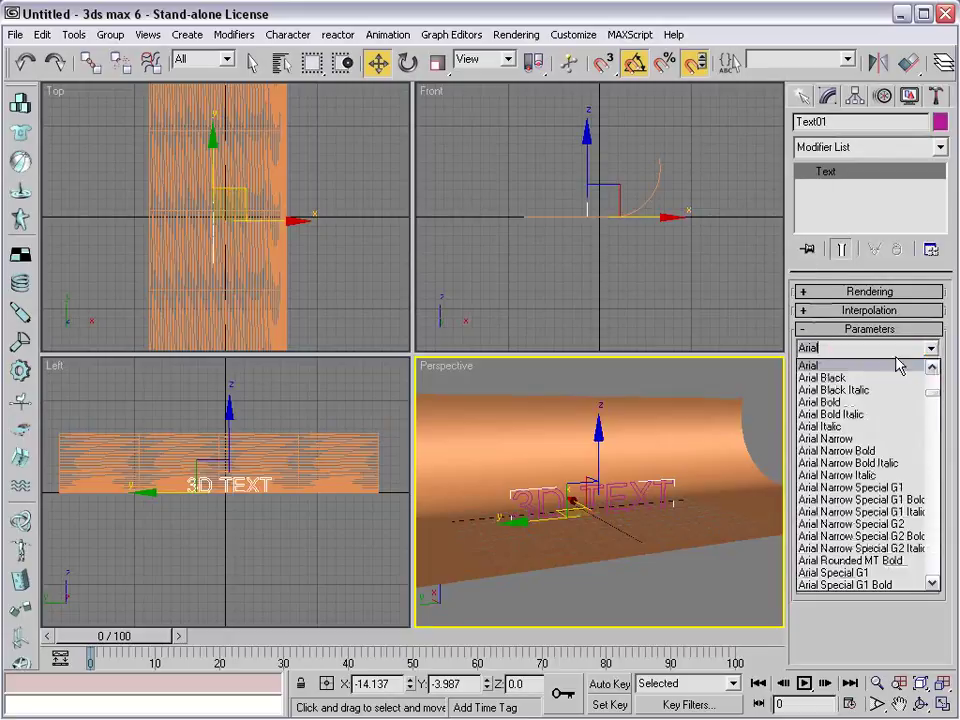
left_click(846, 377)
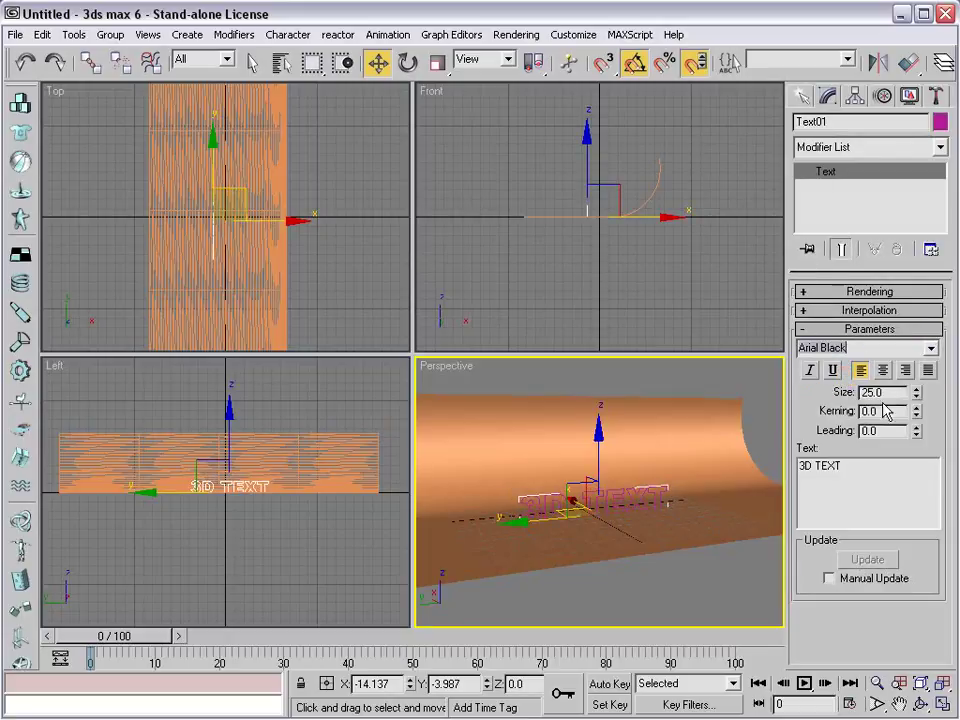
left_click(675, 594)
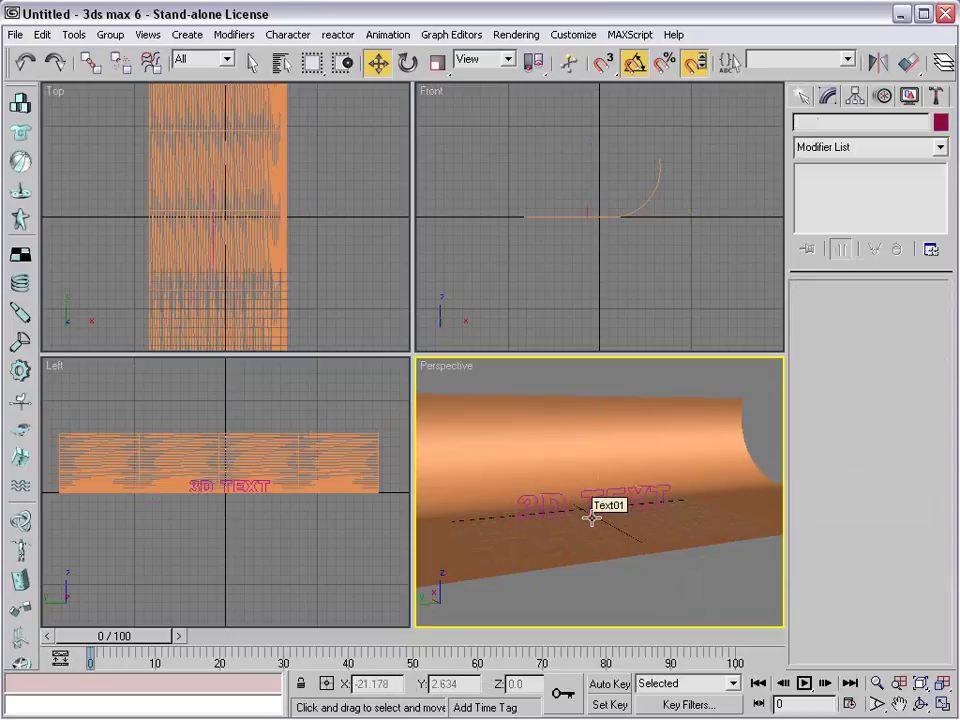
- Hide the curved backdrop plane so that only the text remains in view
scroll(559, 514, "up", 2)
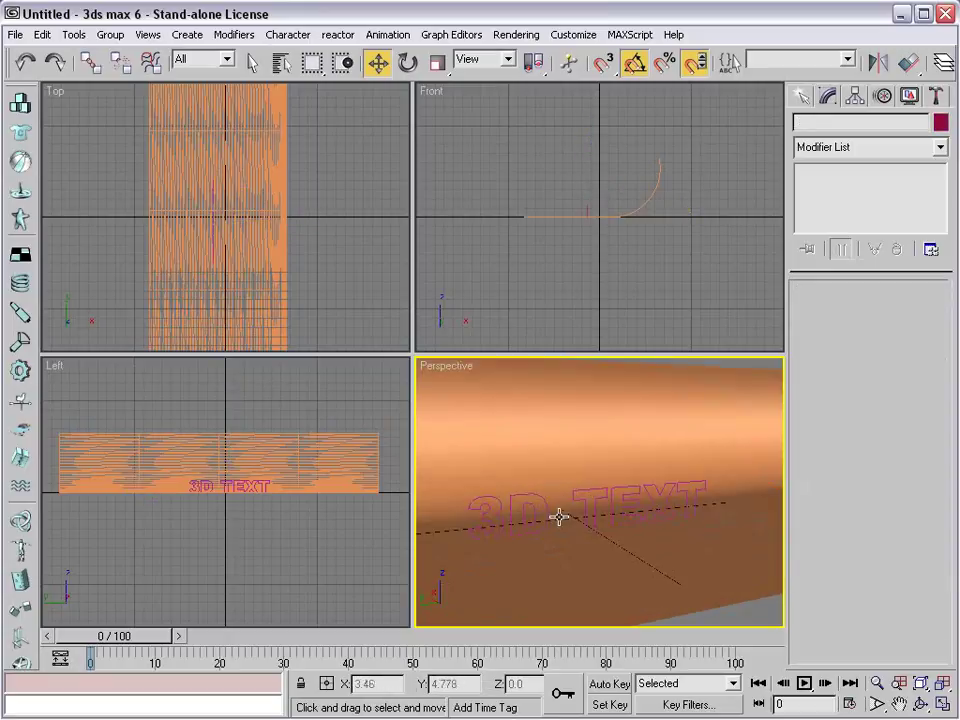
left_click(547, 505)
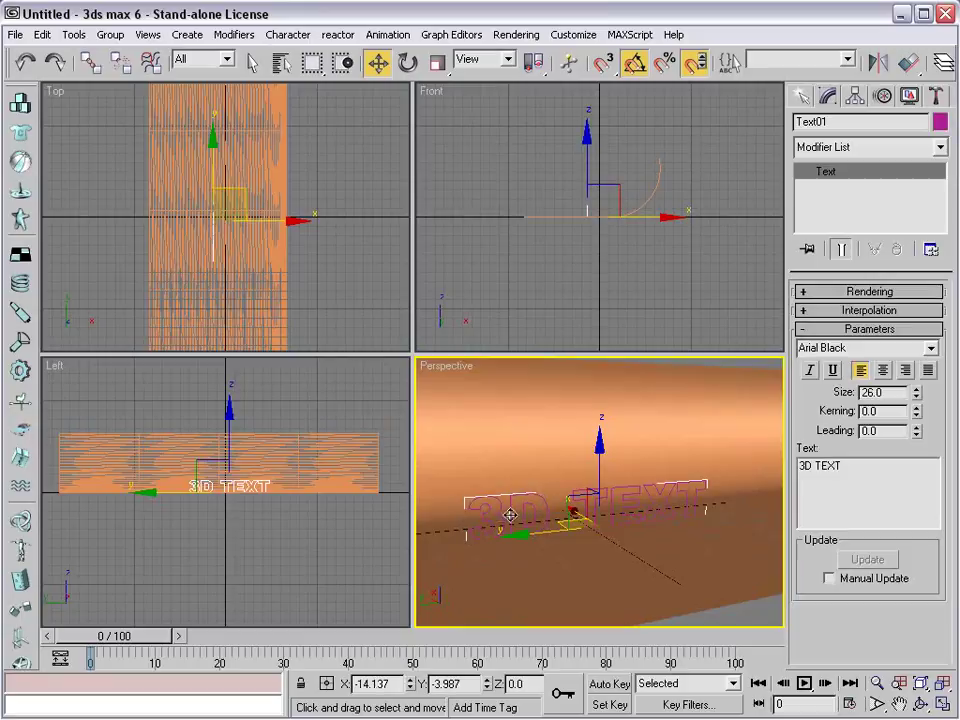
left_click(591, 489)
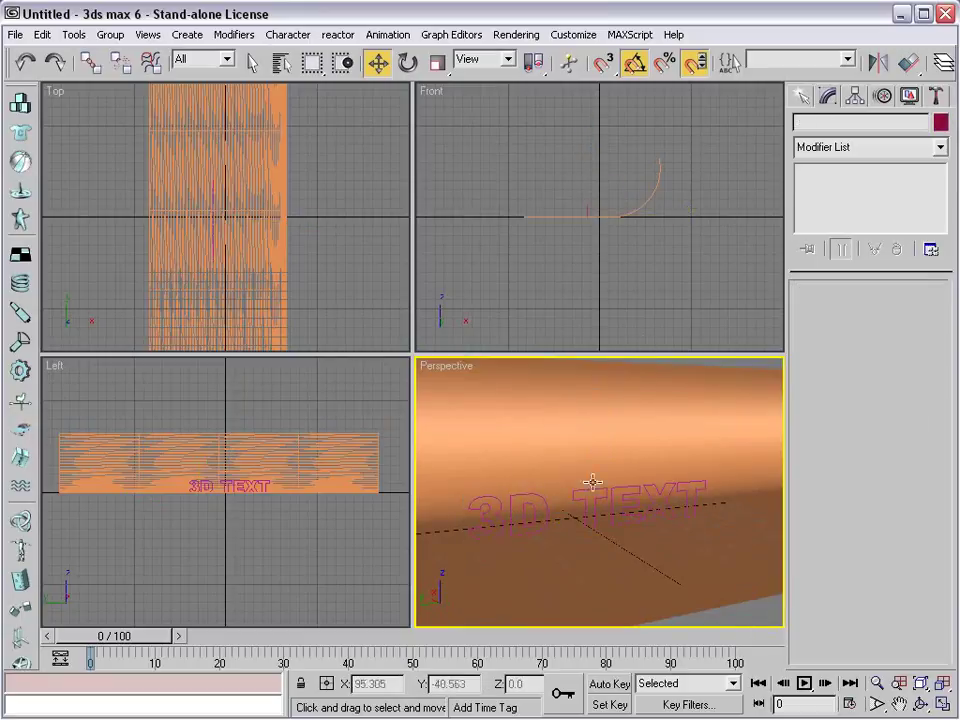
right_click(505, 390)
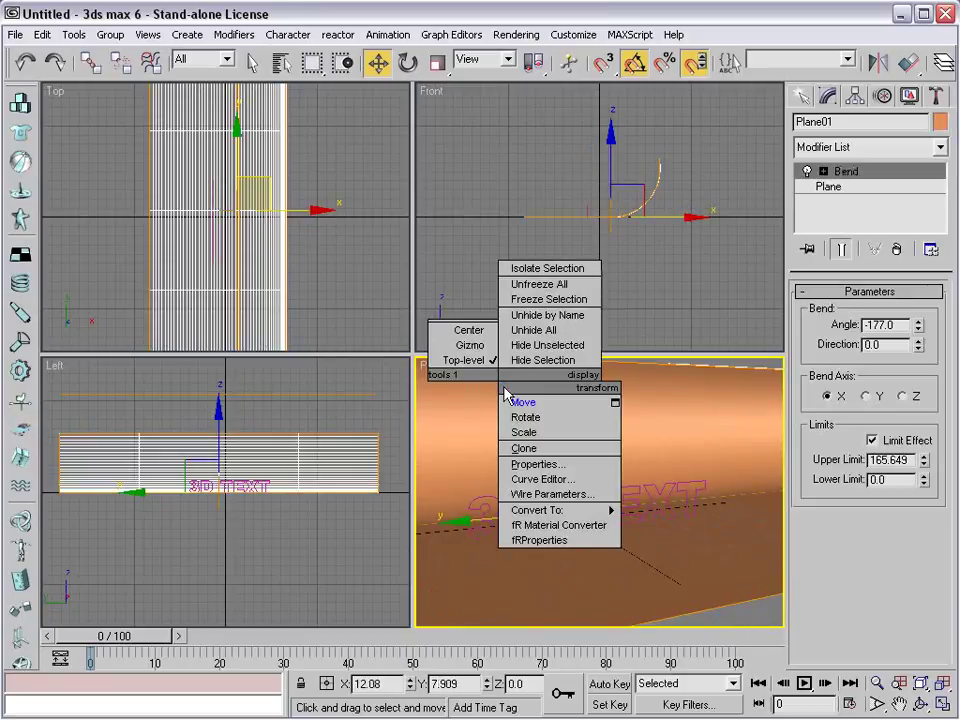
left_click(536, 361)
- Apply a Bevel modifier to the text and set its Level 1 height to 6
left_click(620, 488)
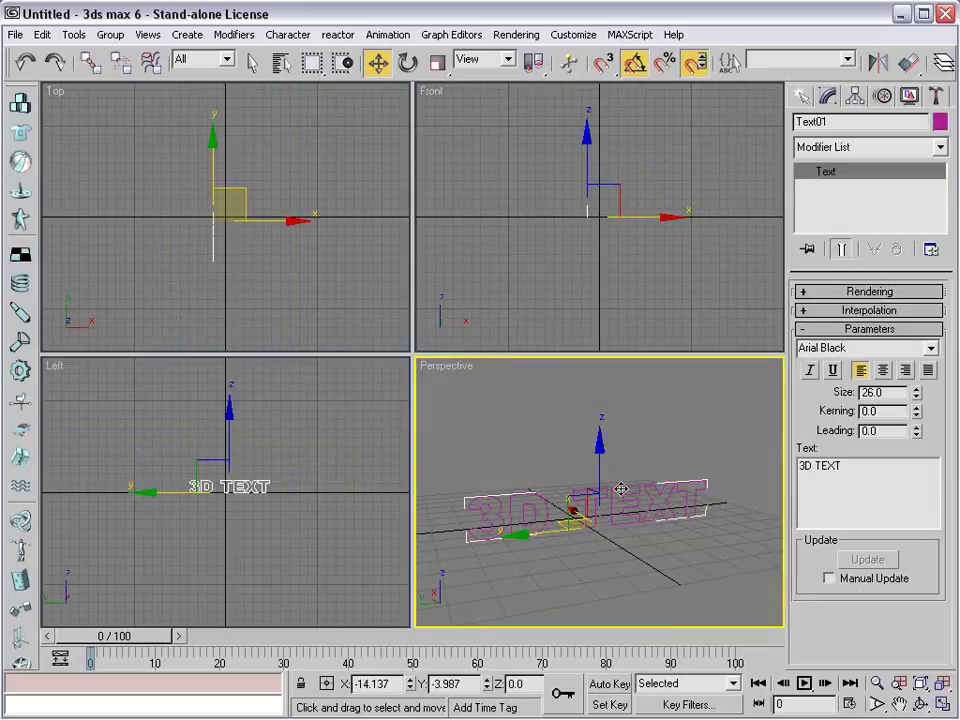
left_click(830, 147)
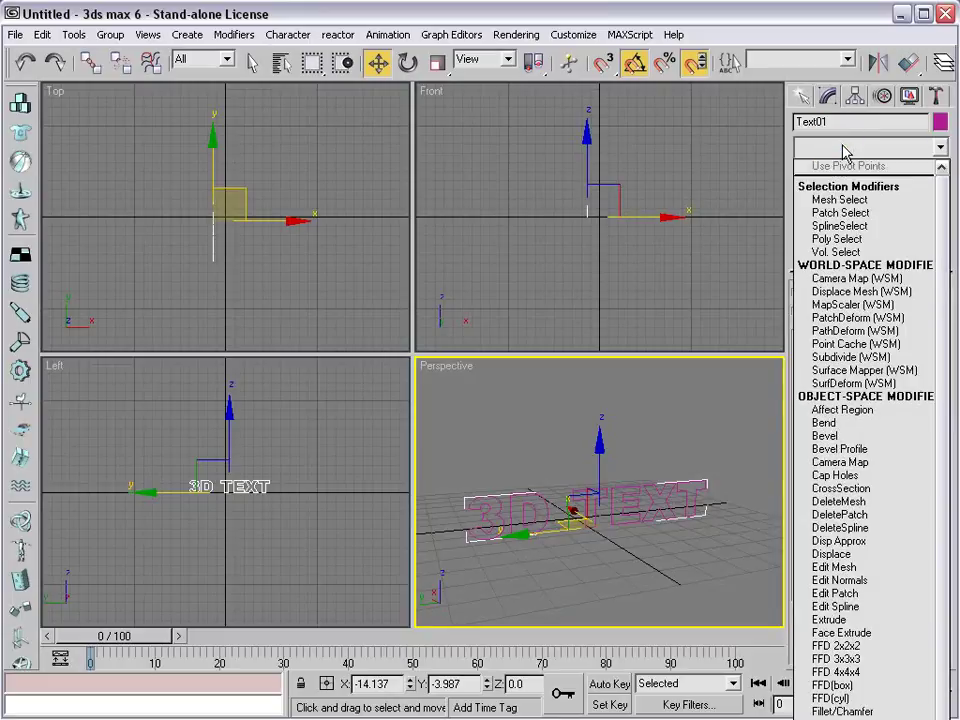
left_click(836, 437)
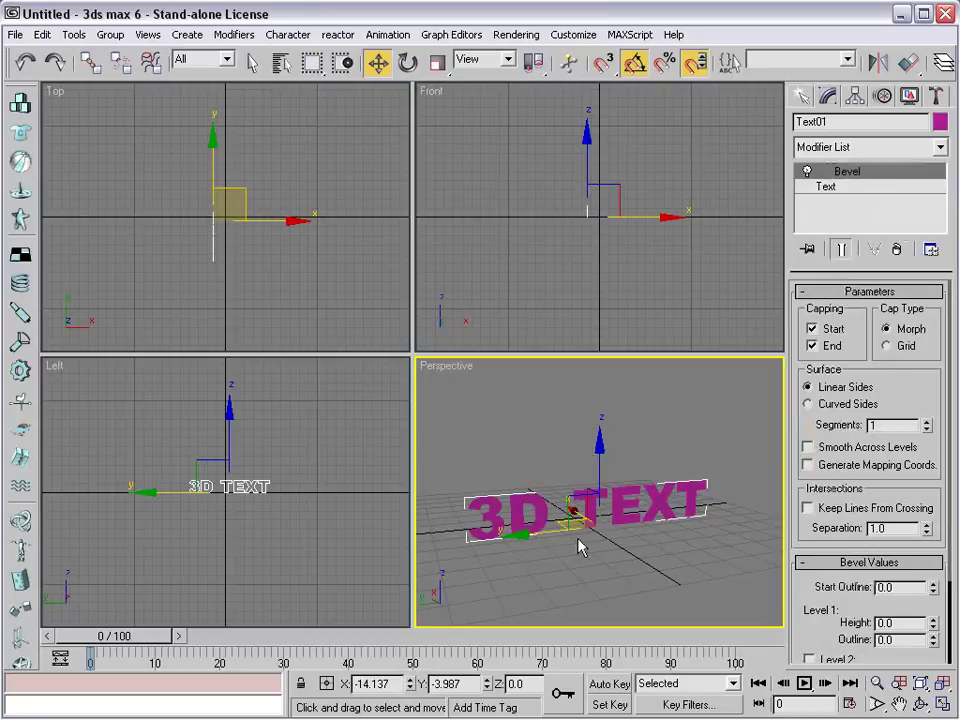
middle_click_drag(495, 561, 527, 553, "alt")
left_click_drag(859, 422, 874, 396)
left_click_drag(846, 585, 812, 440)
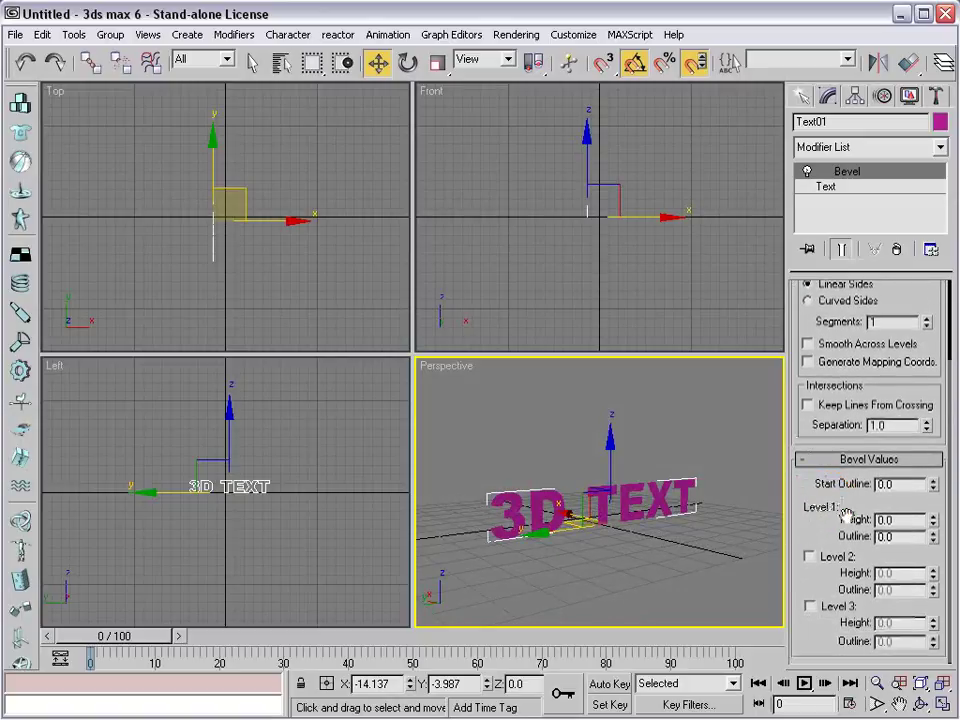
mouse_move(933, 520)
left_mouse_down()
mouse_move(934, 503)
mouse_move(935, 511)
left_mouse_up()
- Enable Level 2 of the text's bevel with a height of 1 and an outline of -0.5
scroll(576, 519, "up", 3)
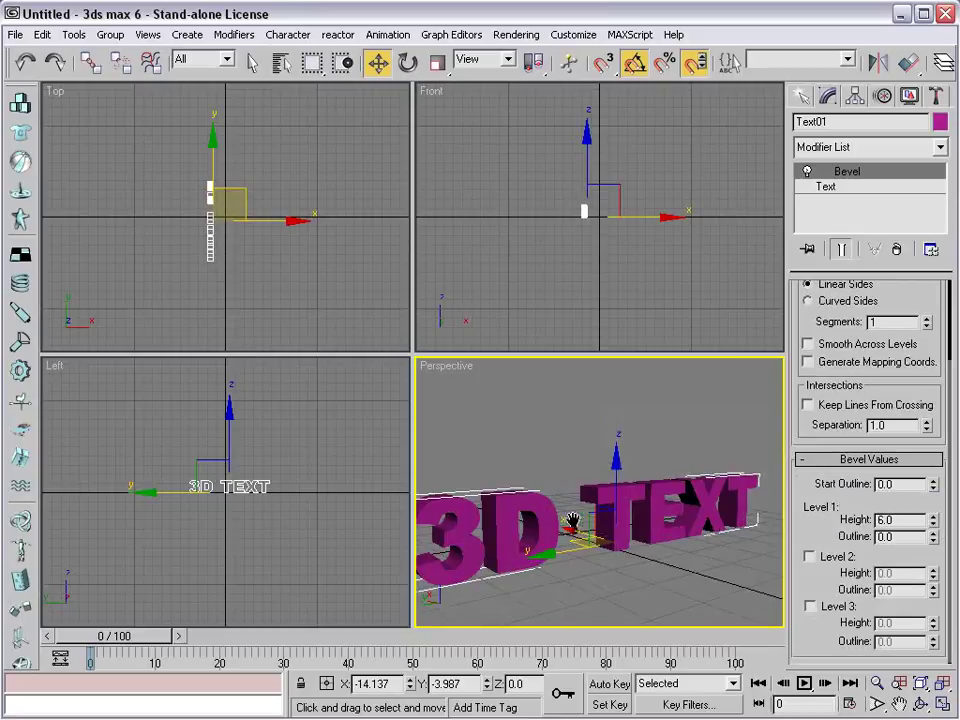
middle_click_drag(523, 540, 621, 512, "alt")
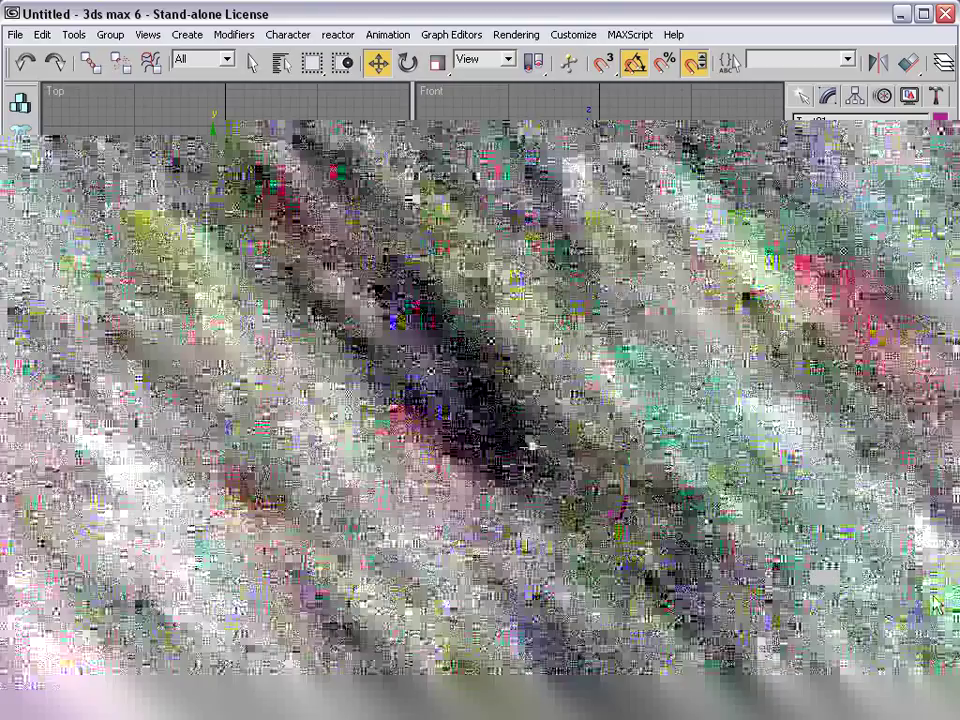
left_click(932, 594)
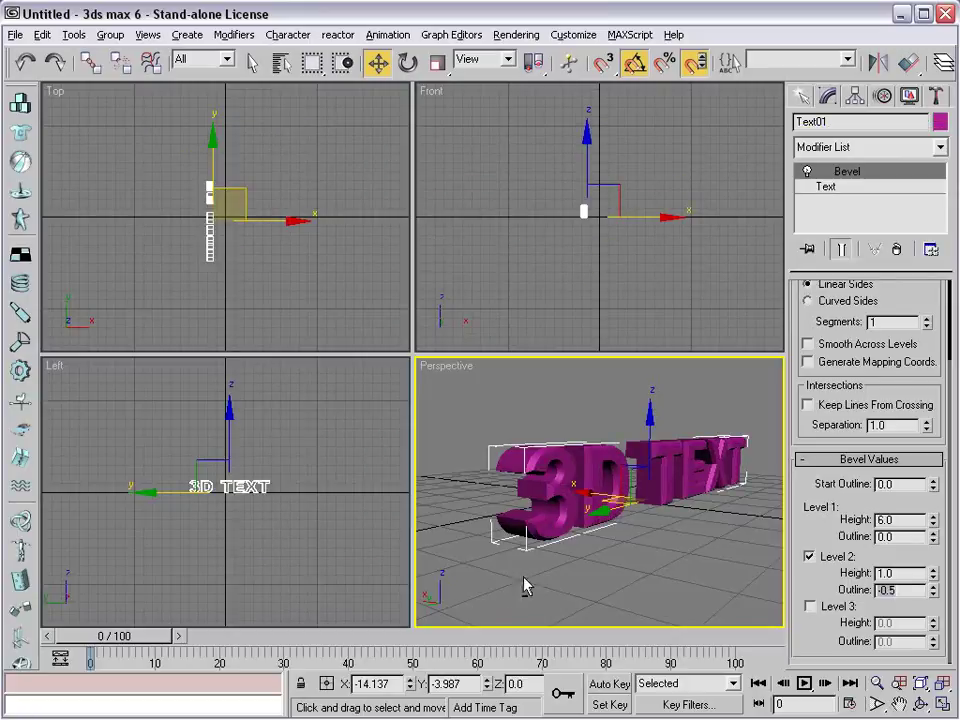
middle_click_drag(588, 531, 737, 574, "alt")
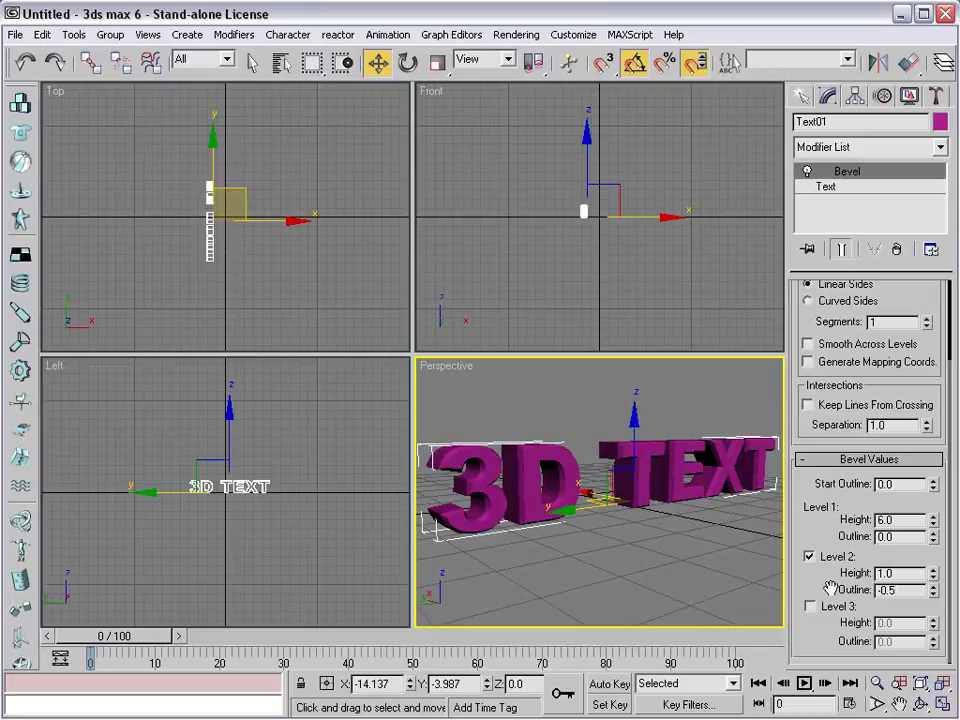
- Try enabling Level 3 of the text's bevel with a height of 2 and inspect the lettering
left_click(810, 606)
left_click_drag(933, 620, 934, 624)
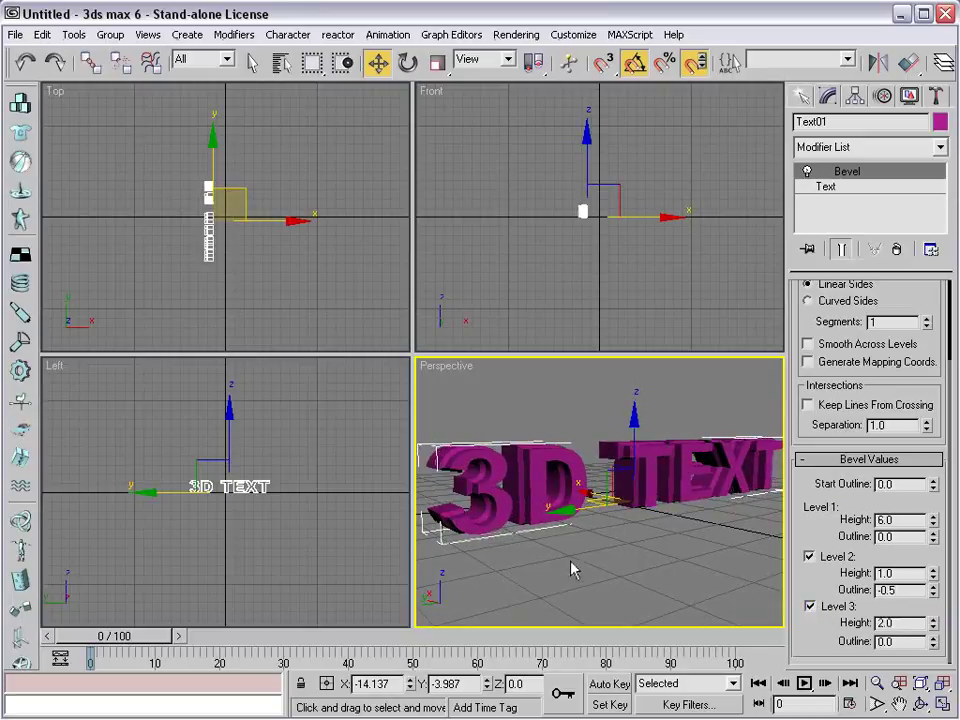
middle_click_drag(561, 486, 617, 522, "alt")
left_click(686, 560)
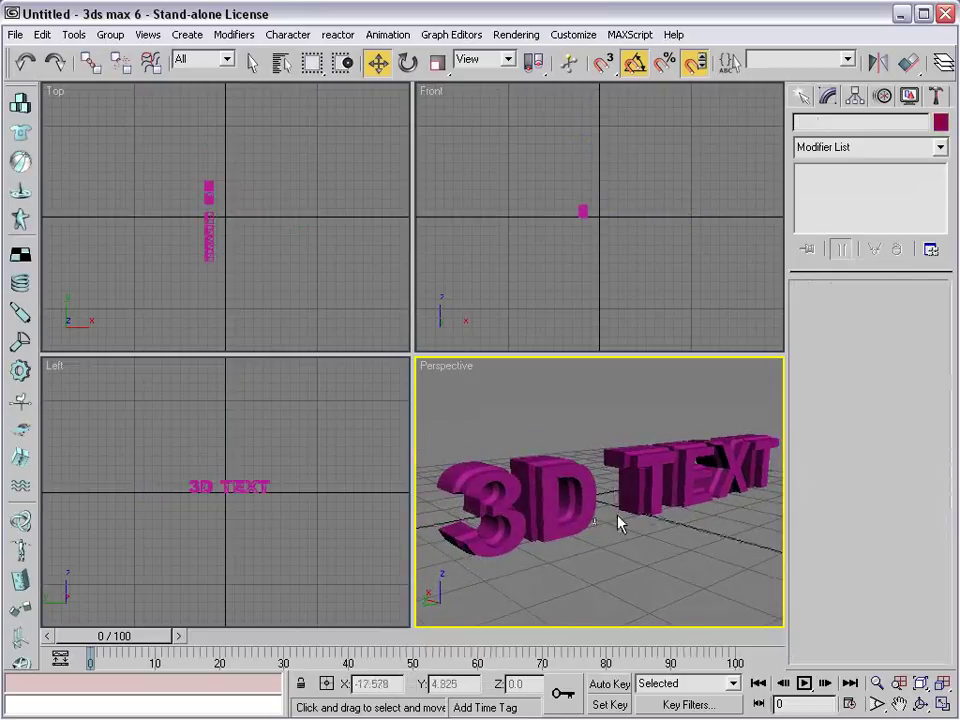
left_click(645, 499)
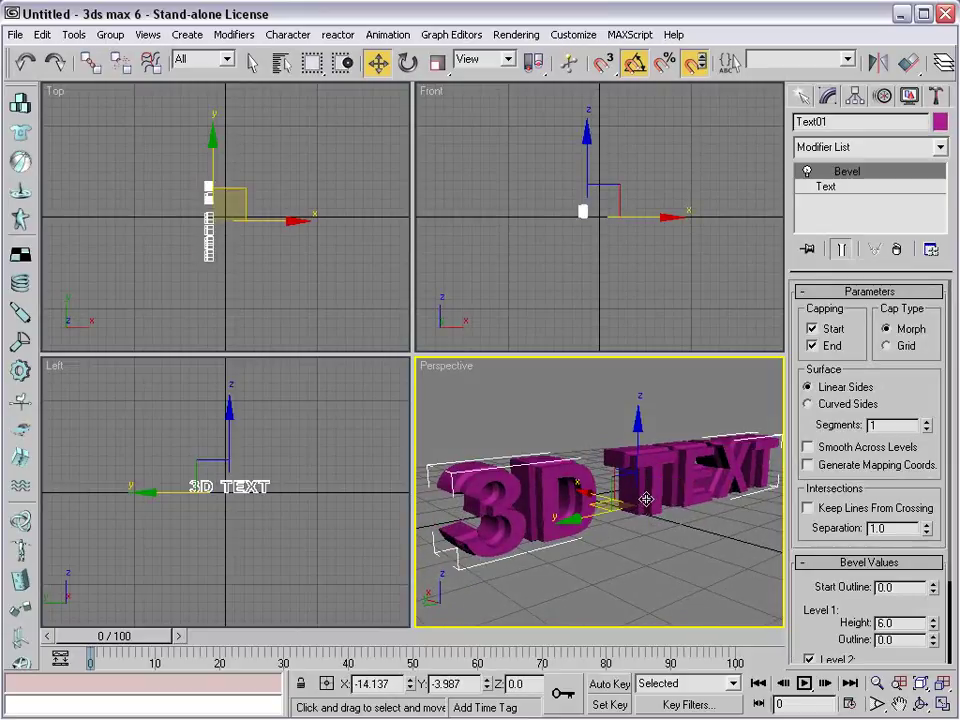
middle_click_drag(670, 545, 500, 507, "alt")
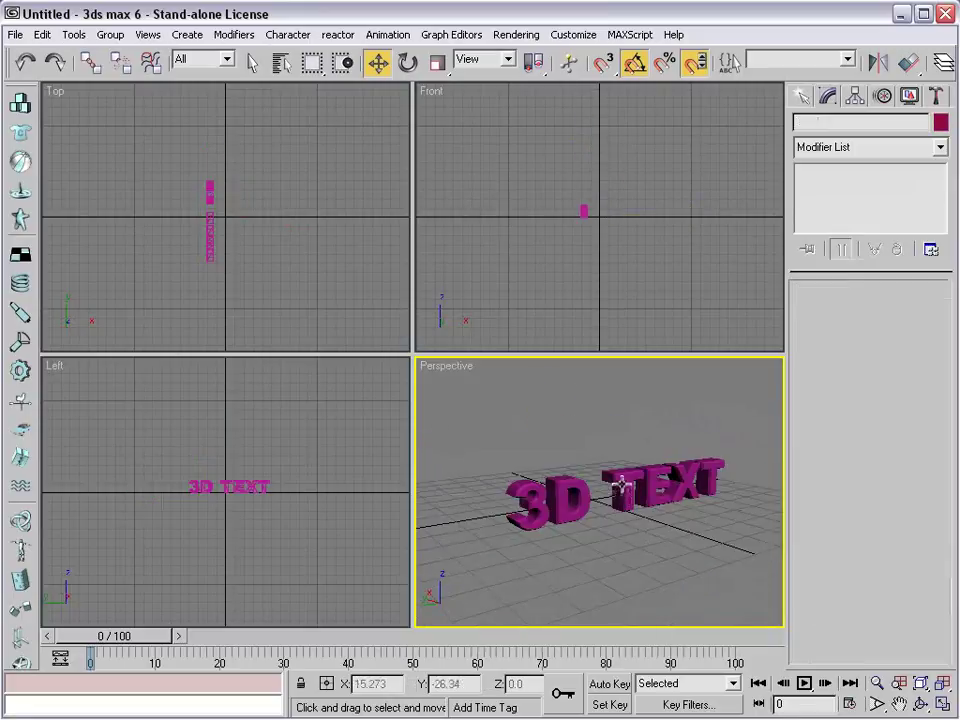
- Clone the beveled text as one independent copy offset along the X axis to about X 16.7
left_click(620, 486)
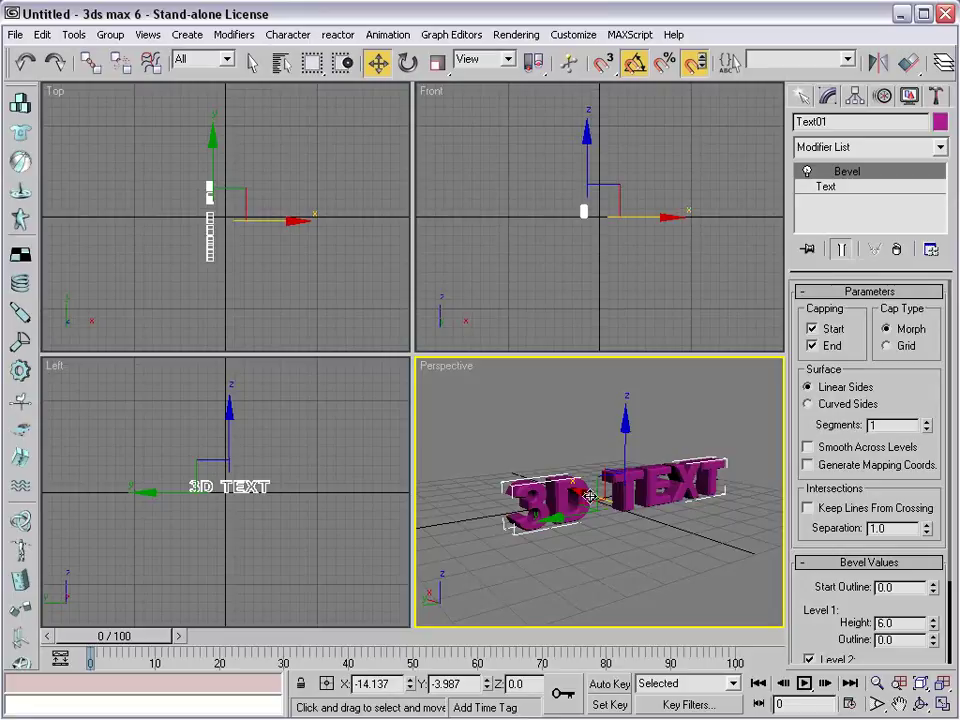
mouse_move(590, 496)
left_mouse_down("shift")
mouse_move(519, 490)
mouse_move(533, 487)
left_mouse_up("shift")
left_click(401, 314)
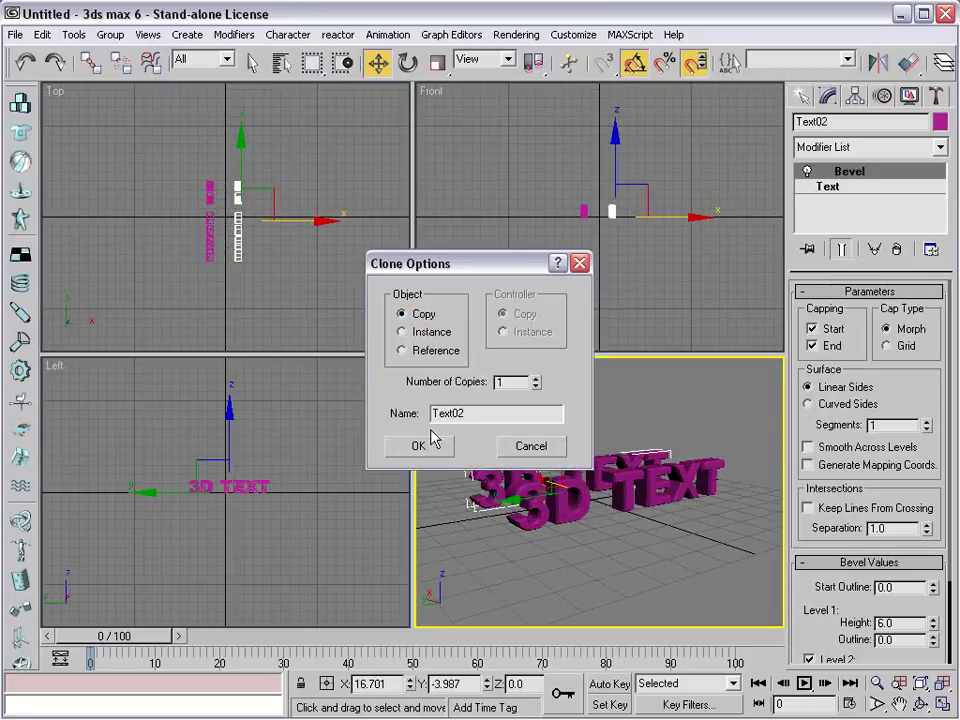
left_click(432, 446)
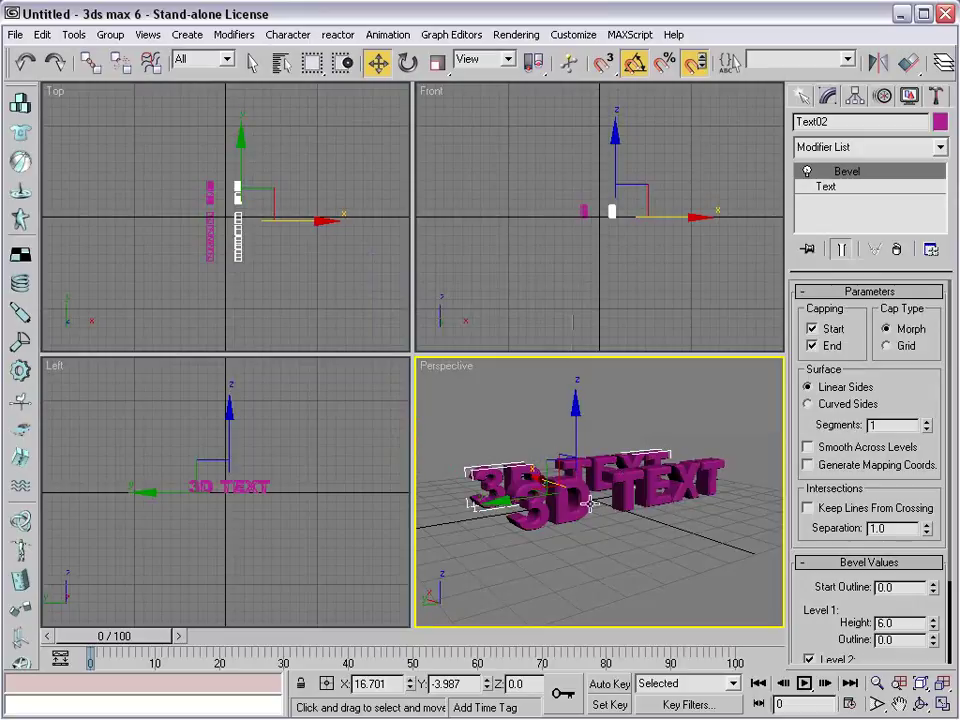
- Move the text copy back along the X axis to about -10.7 so it sits directly behind the original
middle_click_drag(701, 508, 543, 533, "alt")
left_click_drag(693, 484, 567, 438)
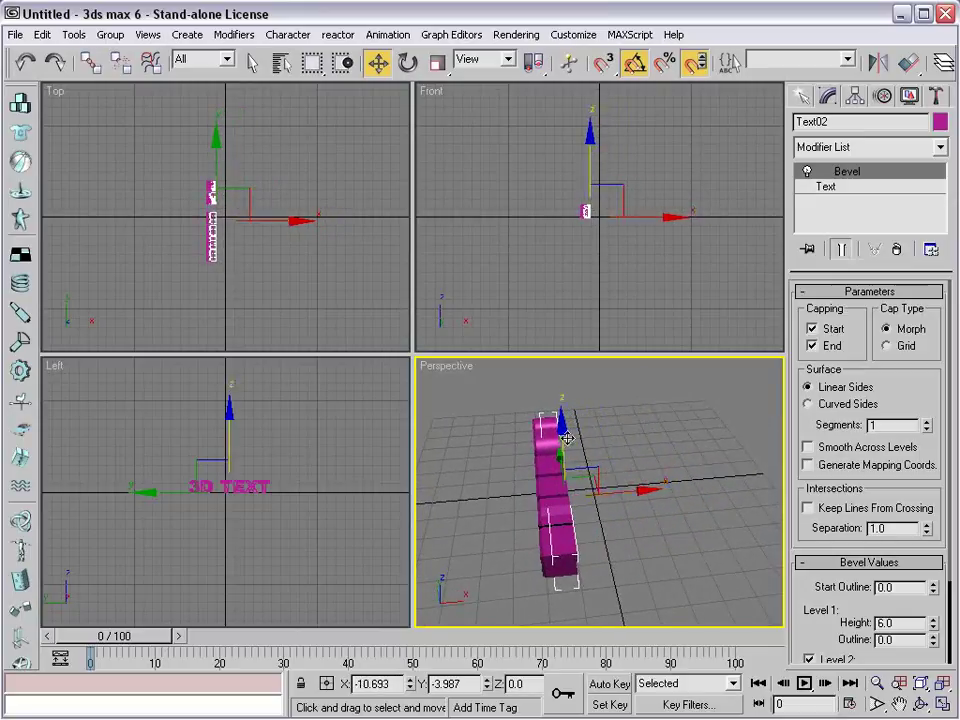
middle_click_drag(529, 501, 585, 508, "alt")
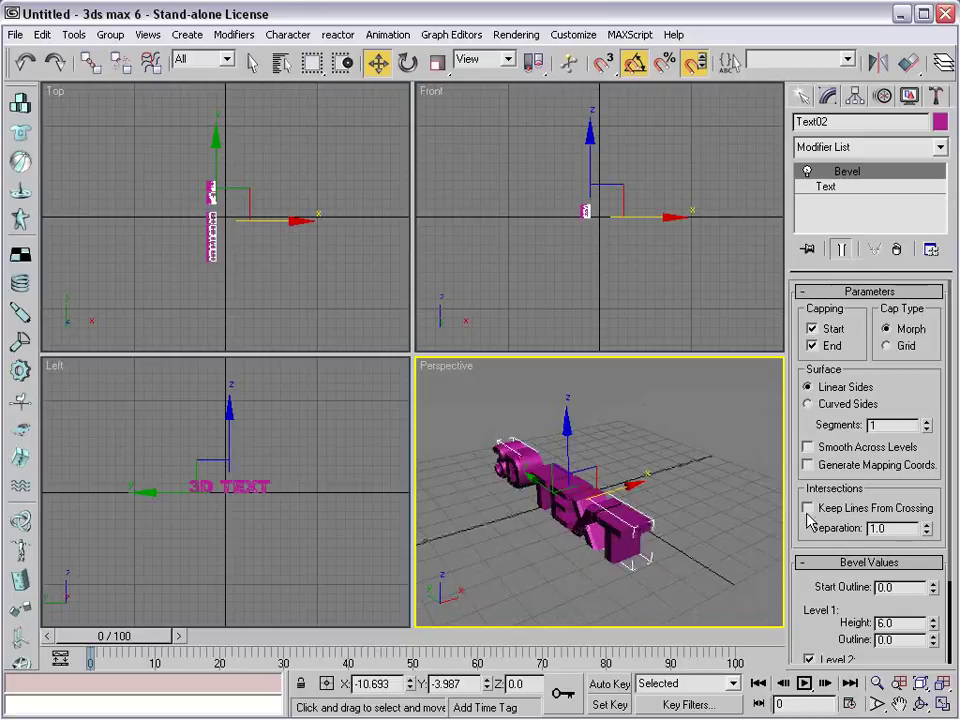
- Disable Level 3 and Level 2 in the rear text copy's bevel
left_click_drag(835, 530, 821, 422)
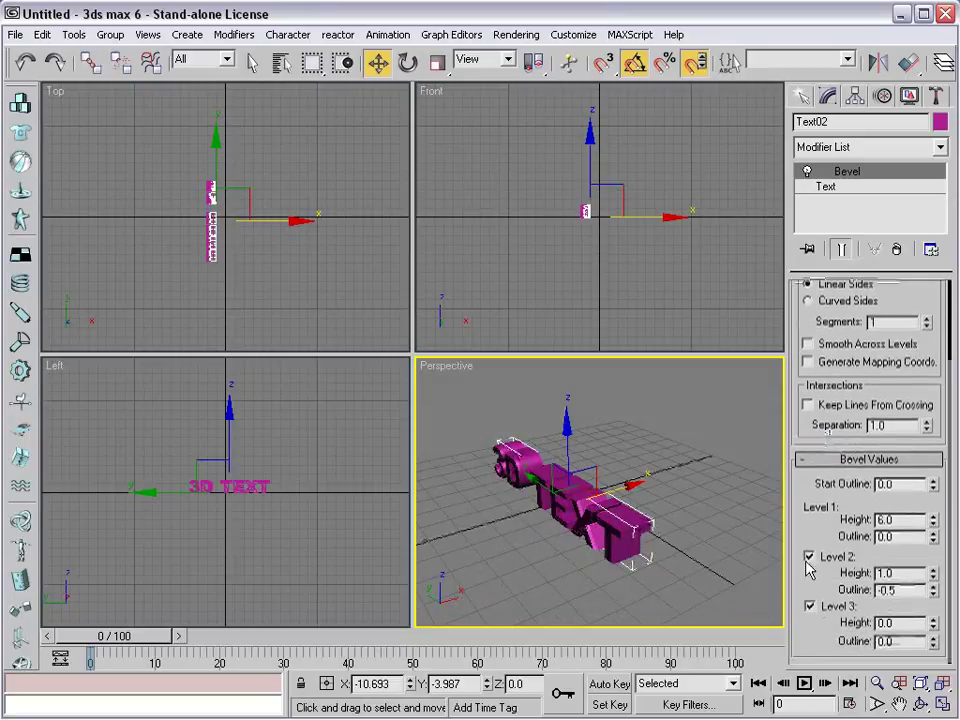
left_click(810, 606)
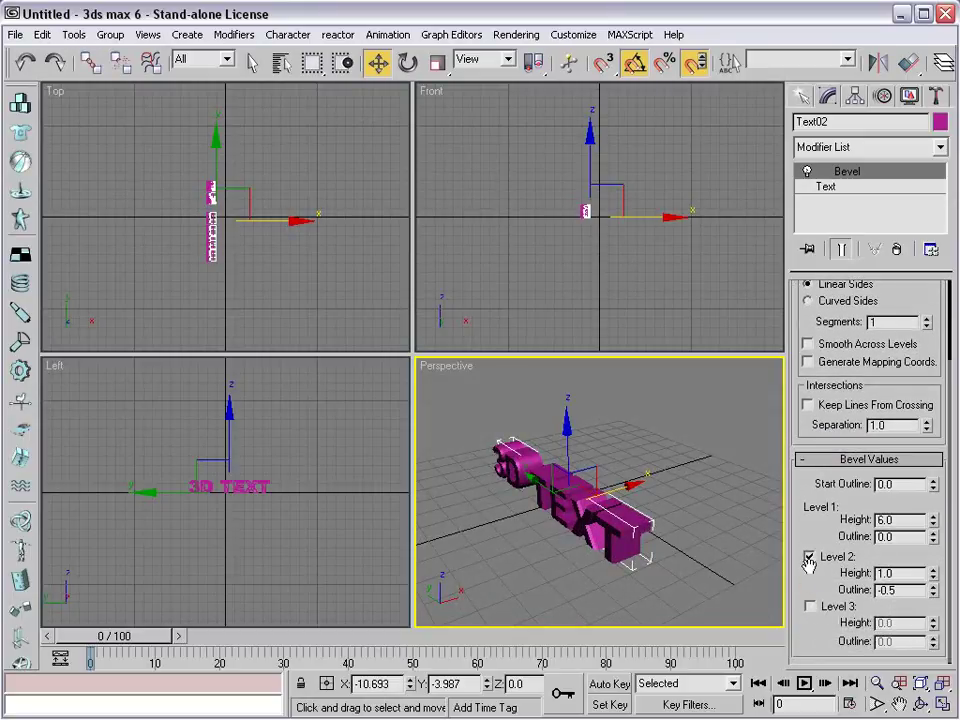
left_click(810, 557)
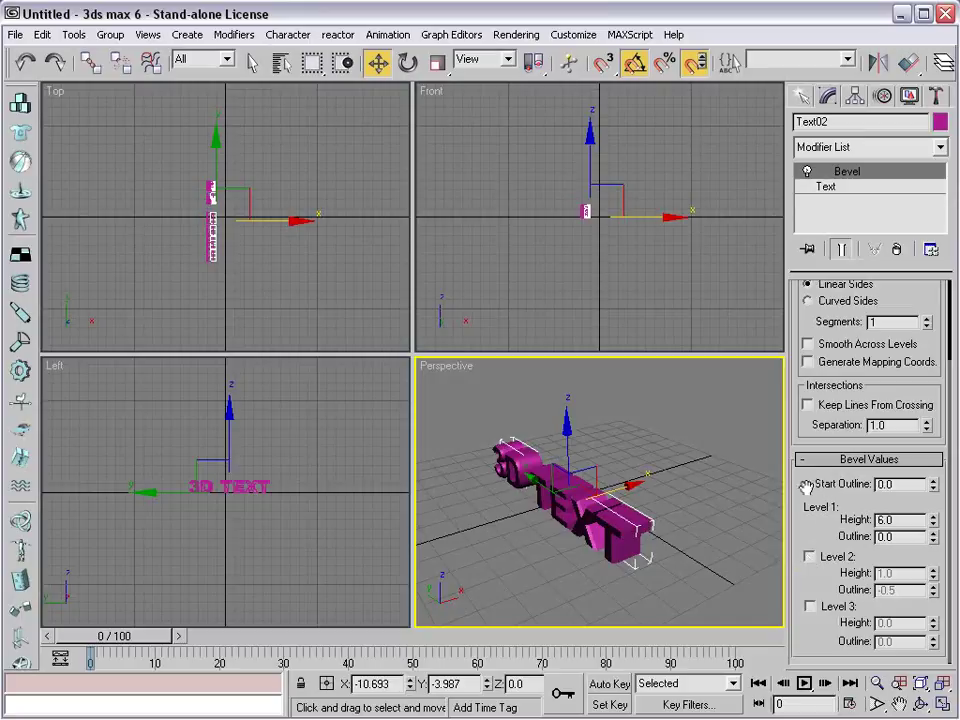
- Set the rear copy's bevel Start Outline to 1 and enable Keep Lines From Crossing
left_click_drag(935, 484, 935, 482)
middle_click_drag(708, 519, 591, 503, "alt")
scroll(505, 506, "up", 3)
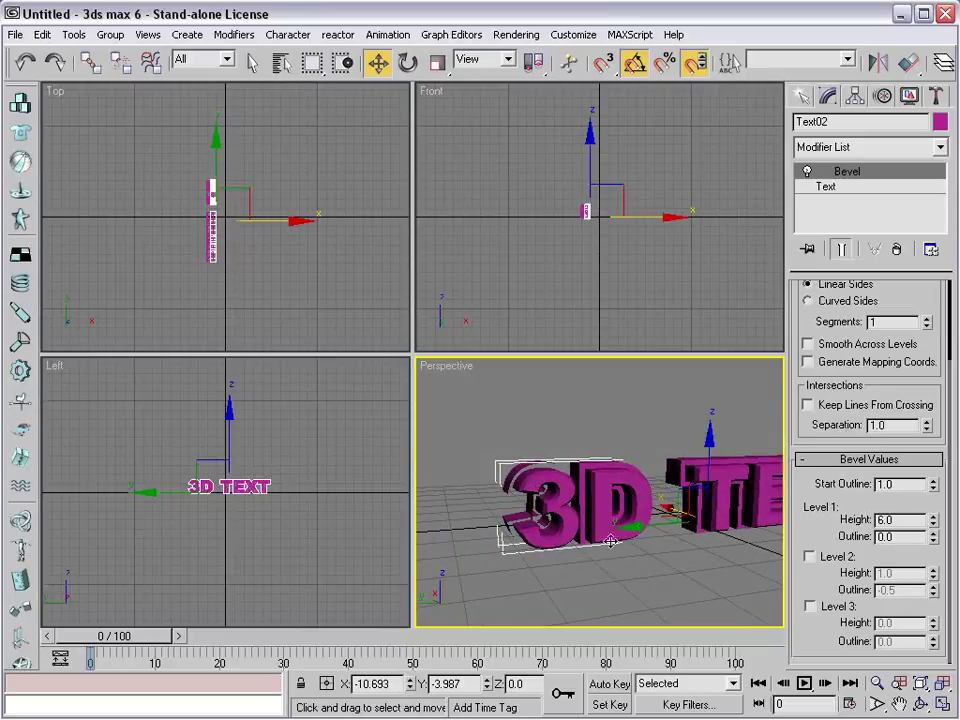
scroll(524, 473, "up", 3)
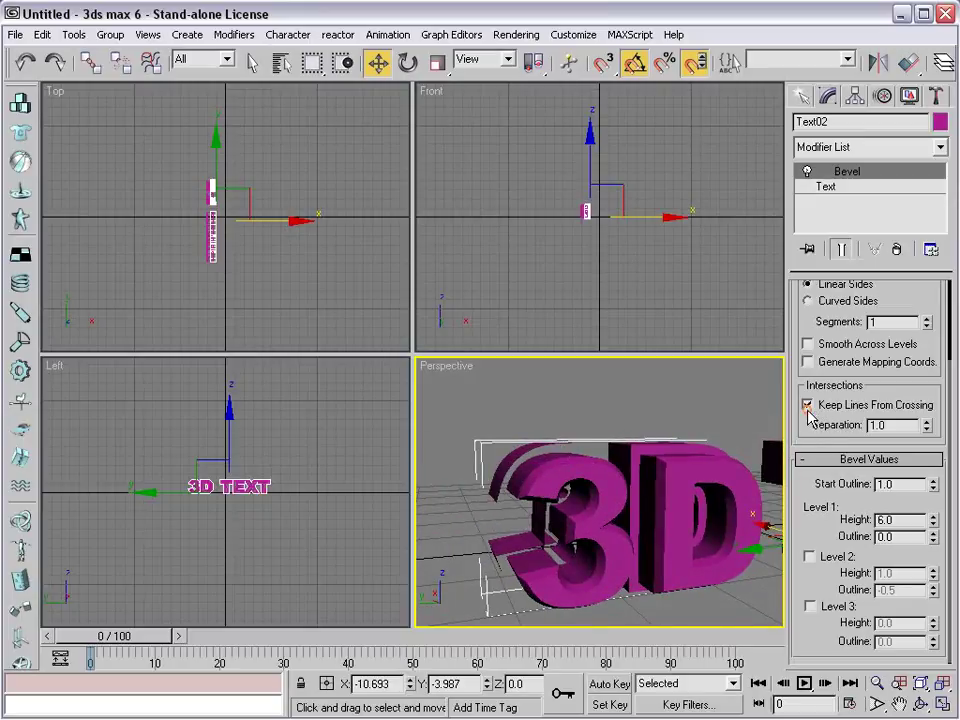
- Reduce the rear copy's bevel Start Outline to 0.5 and deselect the text
scroll(634, 544, "down", 4)
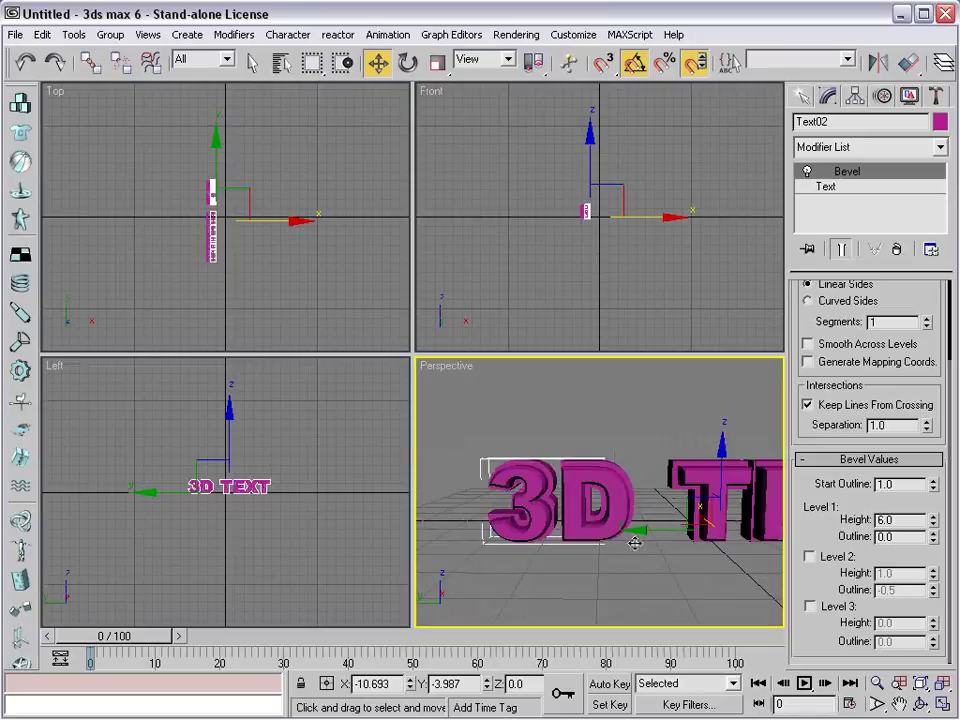
scroll(634, 544, "down", 3)
middle_click_drag(730, 526, 648, 520)
scroll(648, 520, "up", 3)
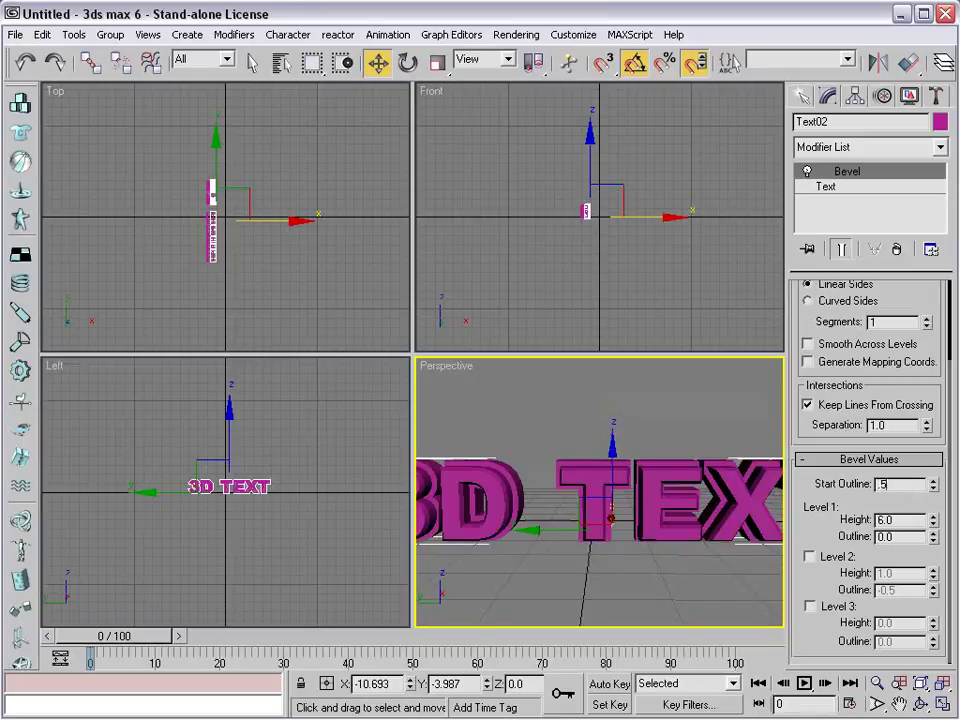
key("Return")
left_click(549, 424)
middle_click_drag(556, 528, 596, 525, "alt")
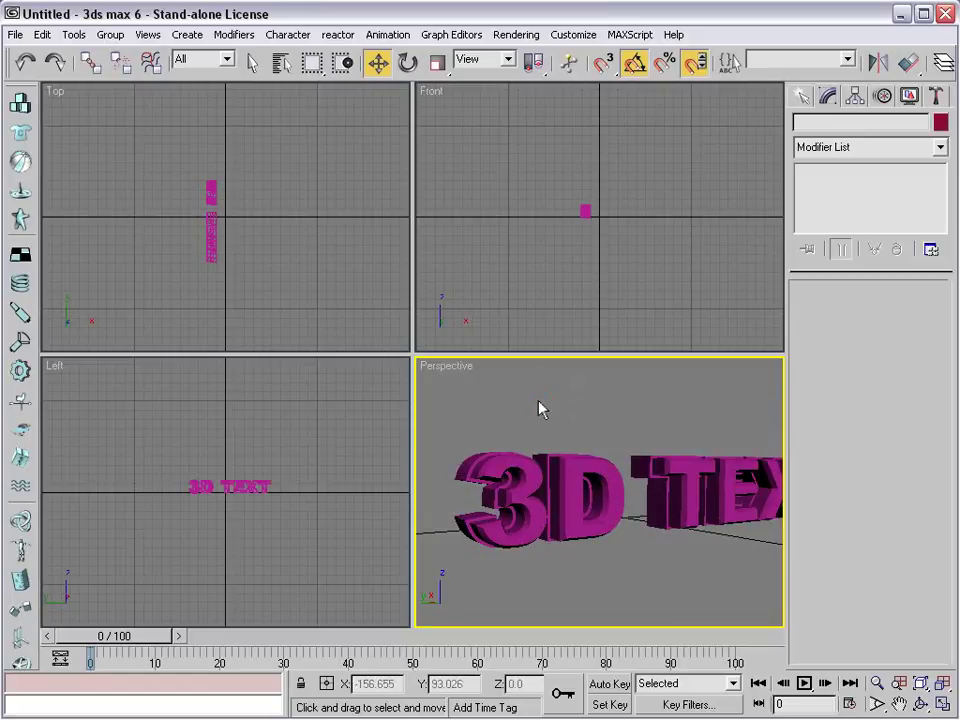
left_click(513, 411)
- Load Metal_Chrome from the material library into the first material slot and assign it to the front text
key("m")
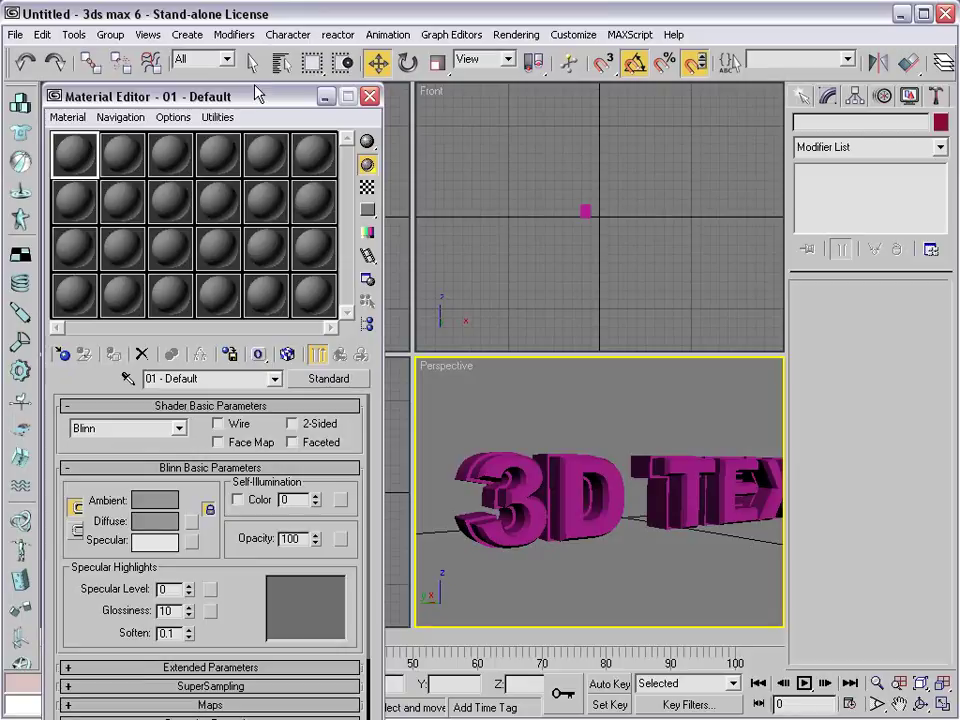
mouse_move(255, 85)
left_mouse_down()
mouse_move(253, 139)
mouse_move(253, 101)
left_mouse_up()
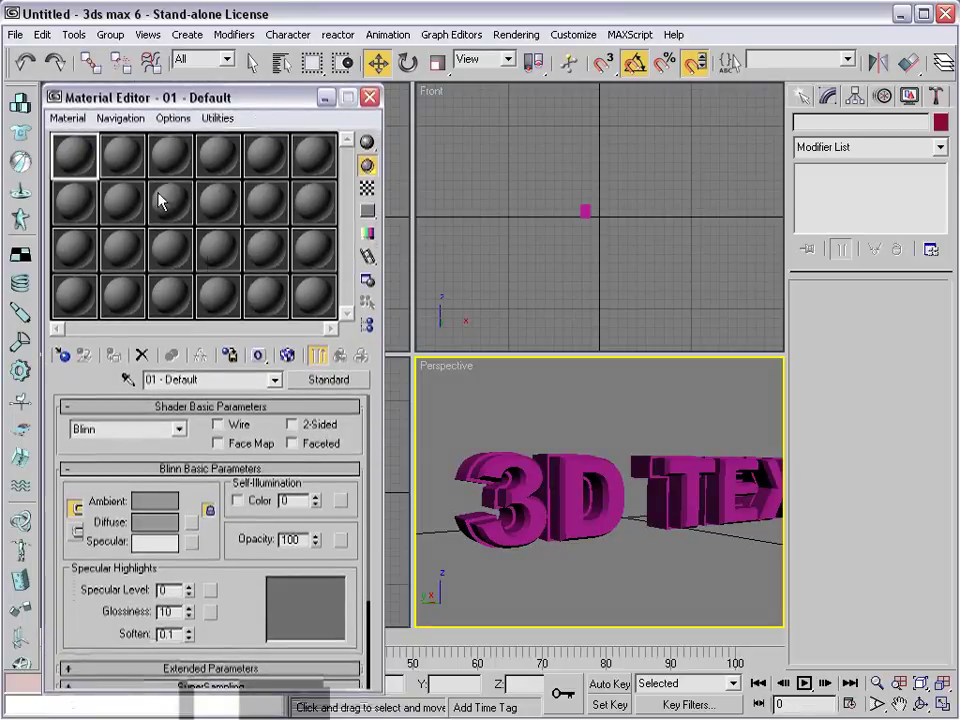
left_click(322, 384)
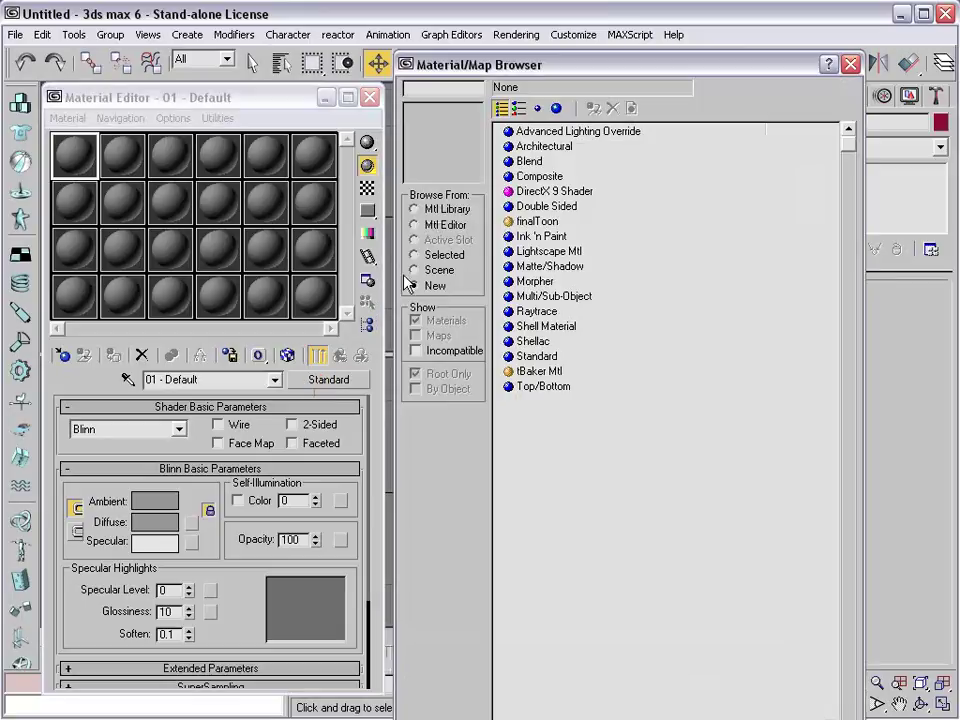
left_click(425, 211)
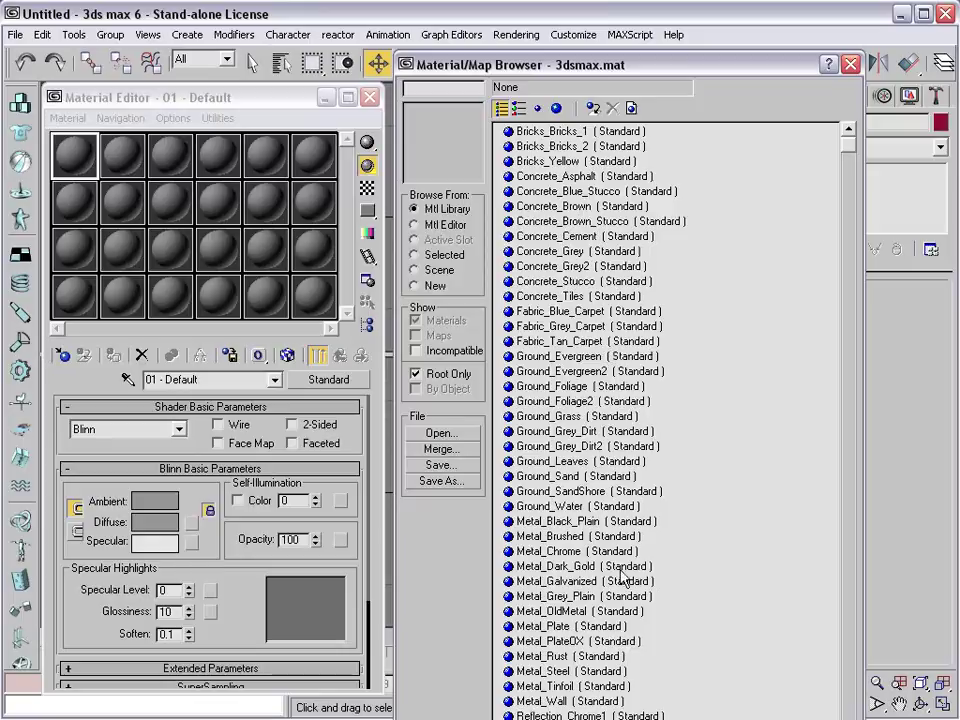
left_click(551, 552)
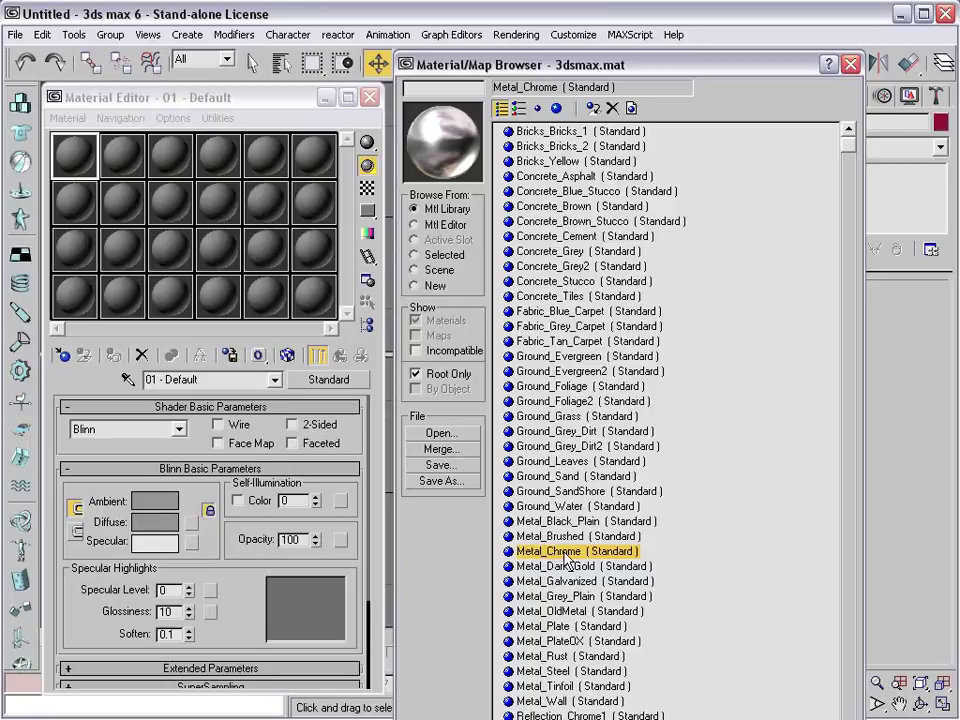
double_click(560, 551)
left_click_drag(70, 165, 525, 477)
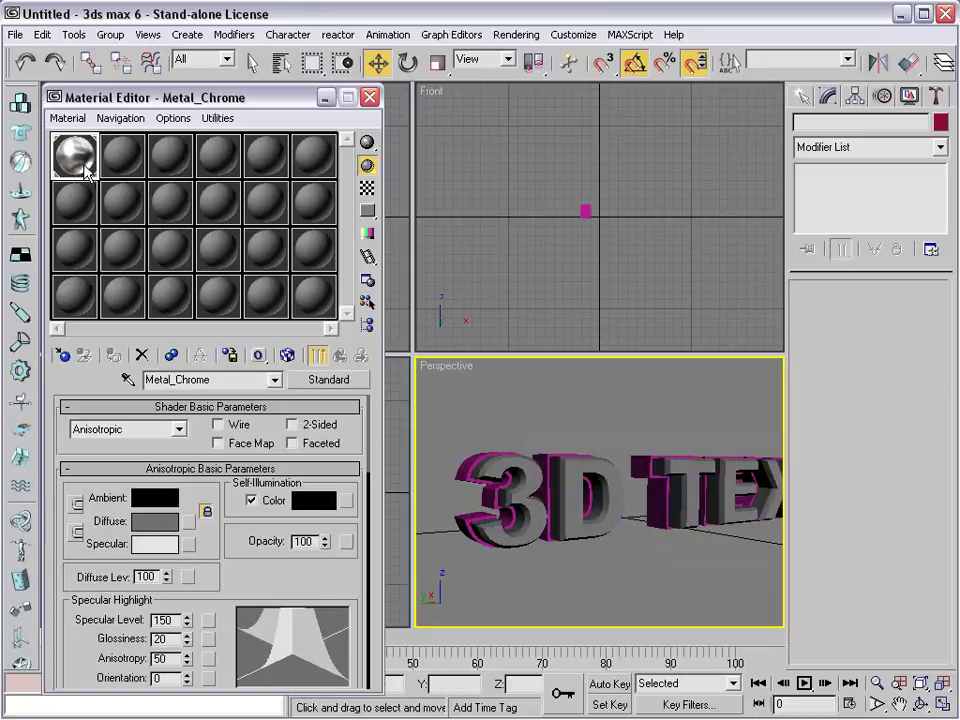
- Give the second material a dark grey ambient and diffuse color with value 40, and set its Specular Level to 33
left_click(118, 157)
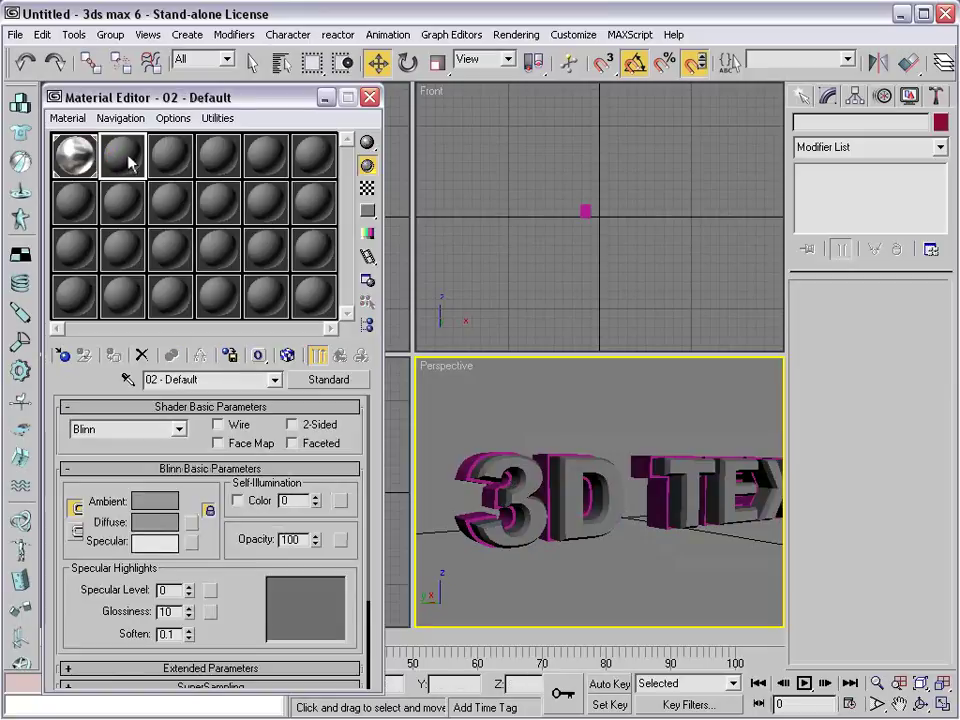
left_click(151, 500)
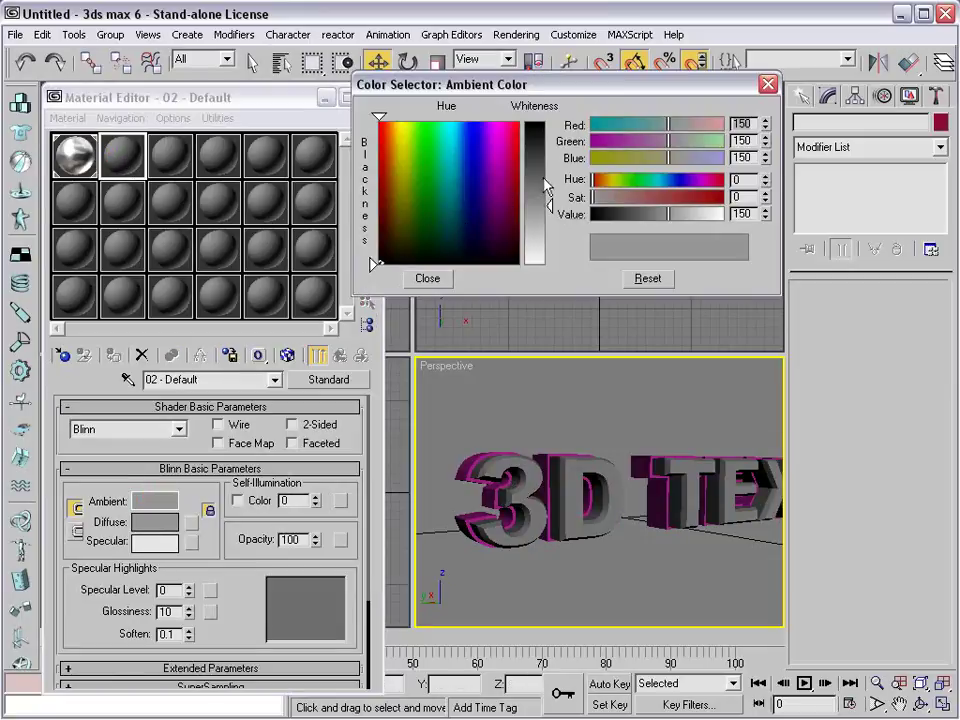
left_click_drag(547, 186, 548, 146)
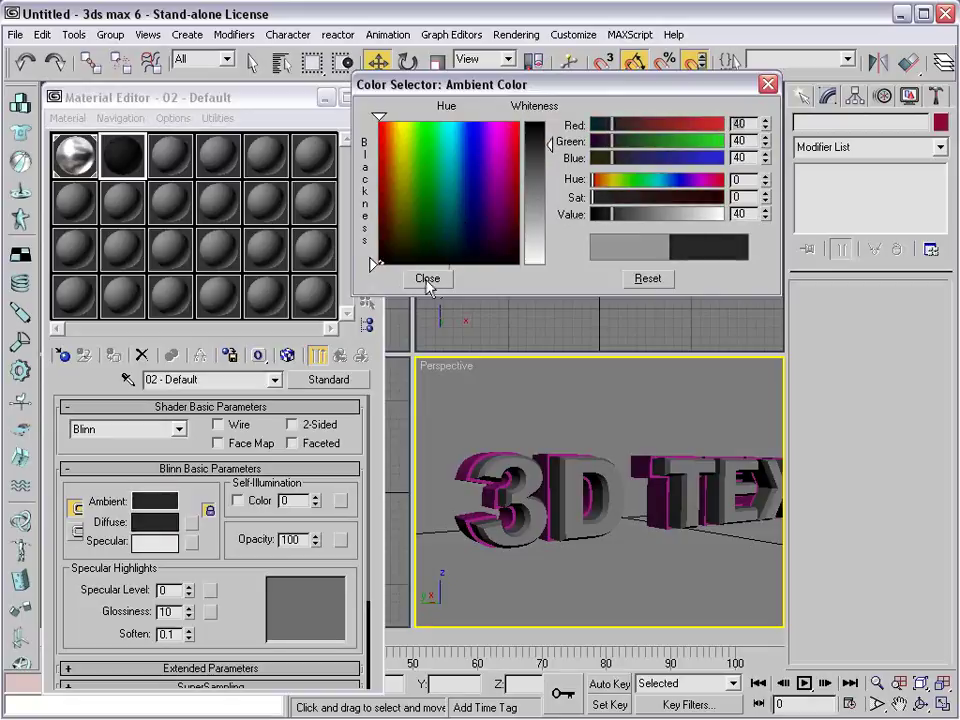
left_click(427, 279)
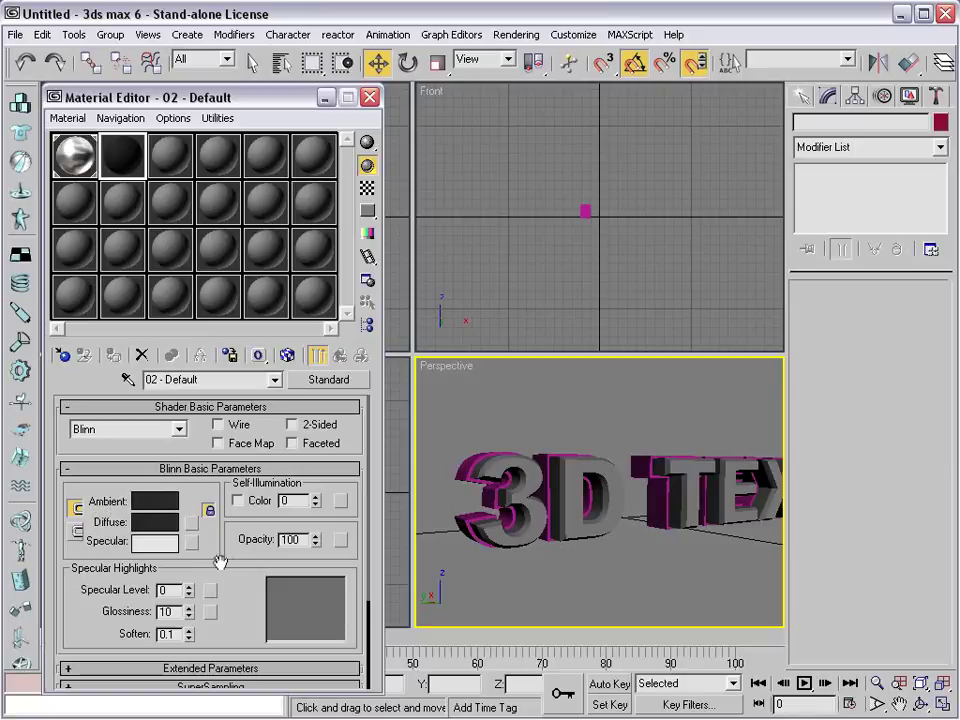
left_click_drag(219, 561, 221, 508)
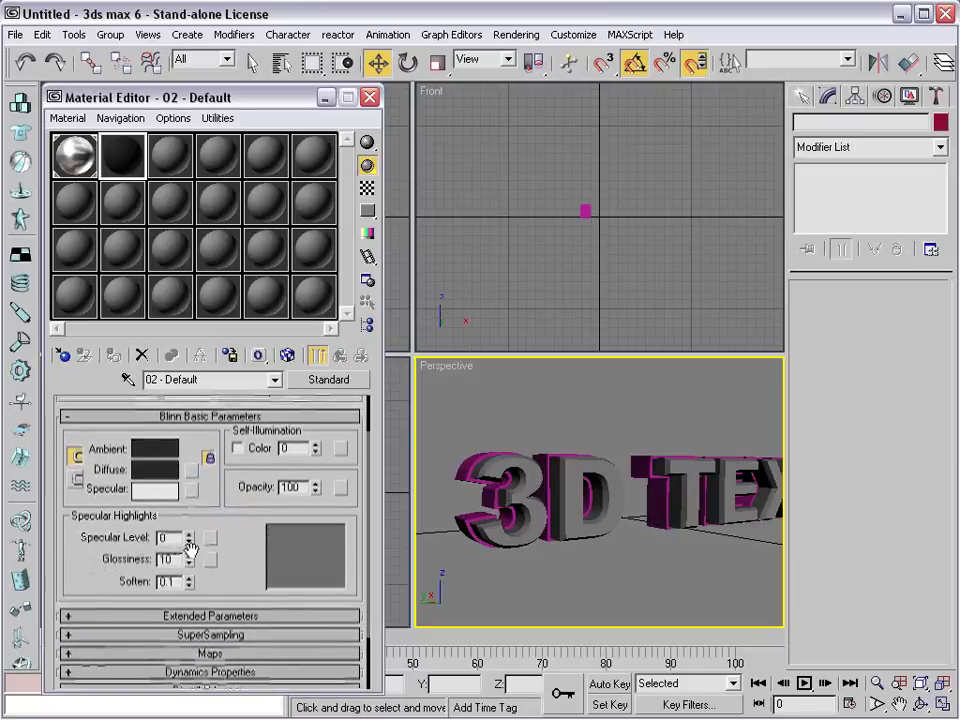
left_click_drag(189, 538, 191, 507)
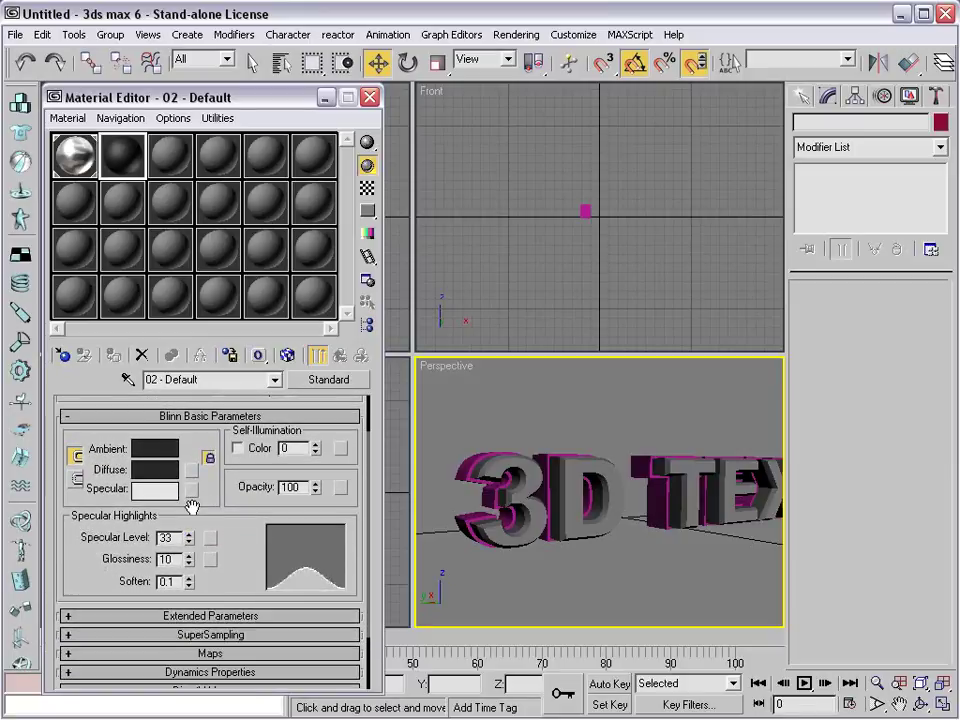
- Check an enlarged preview of the dark grey material and assign it to the rear outline text
double_click(134, 159)
left_click_drag(589, 163, 576, 160)
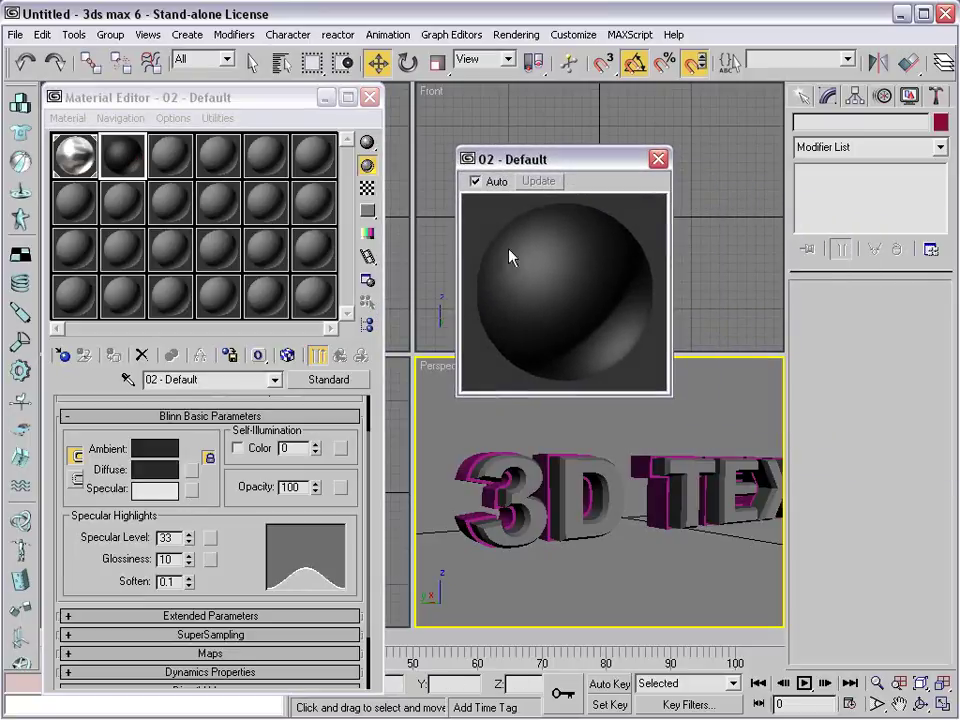
left_click(658, 159)
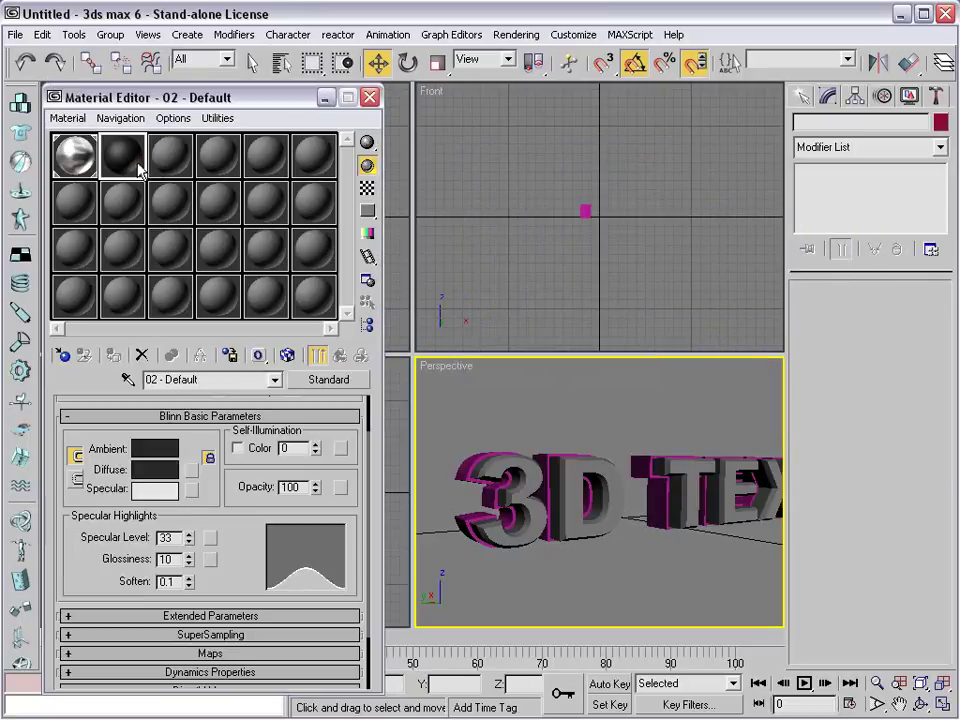
left_click_drag(138, 170, 467, 463)
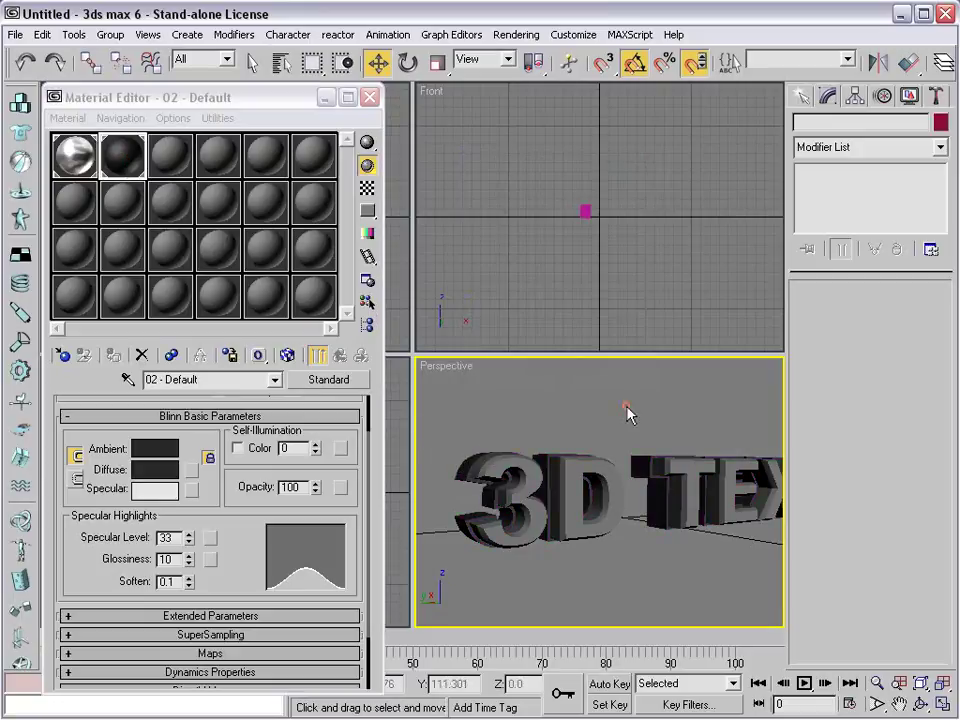
- Render the Perspective view with the whole 3D TEXT in frame
scroll(627, 413, "down", 5)
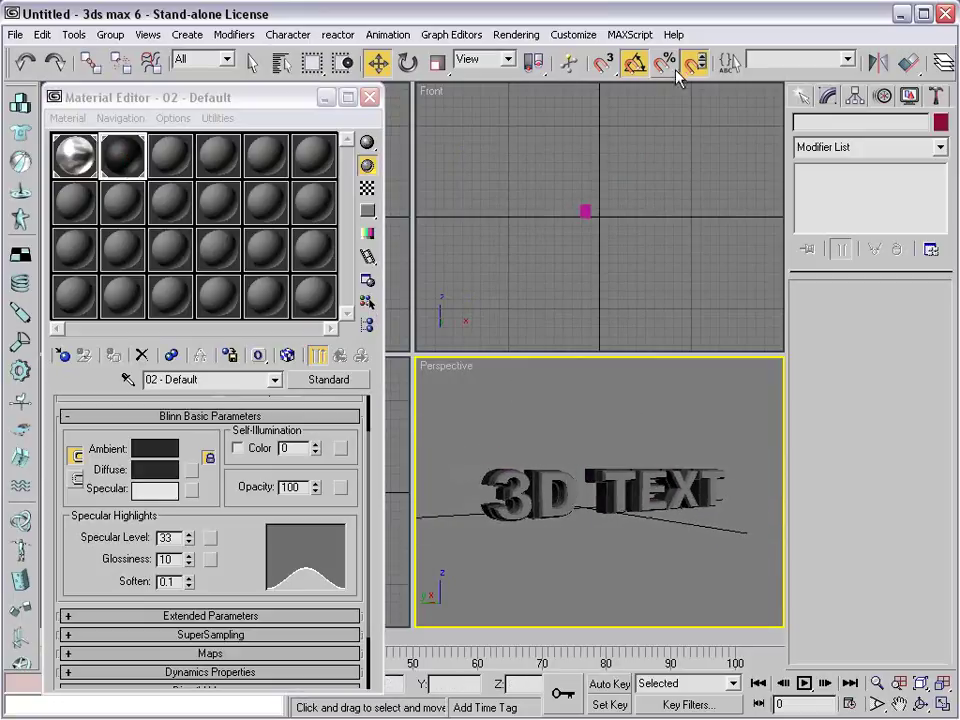
left_click_drag(812, 76, 507, 80)
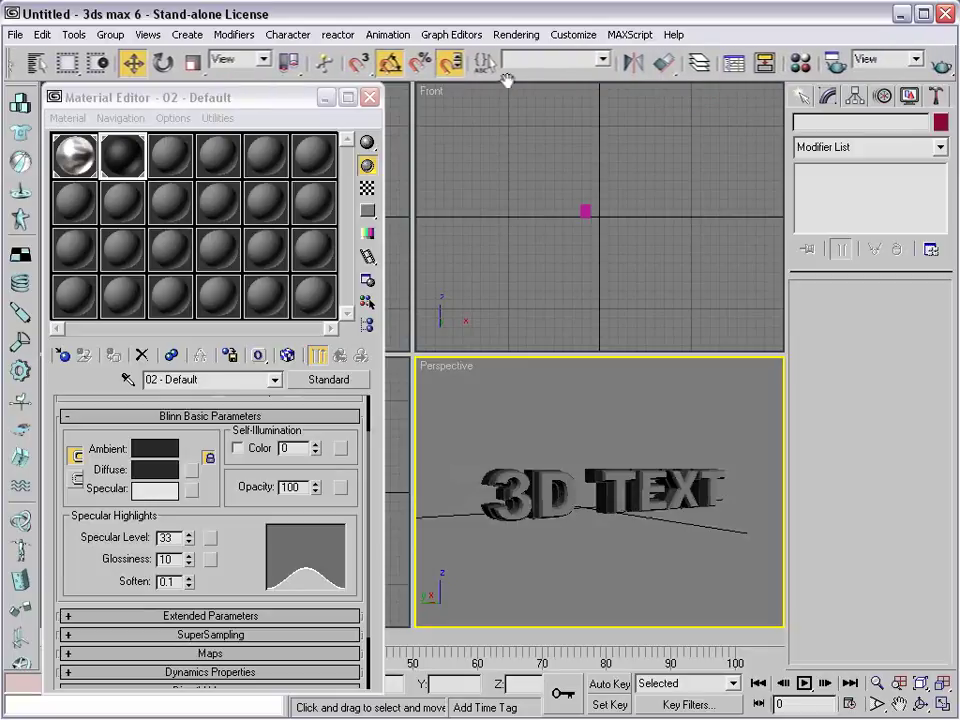
left_click(943, 67)
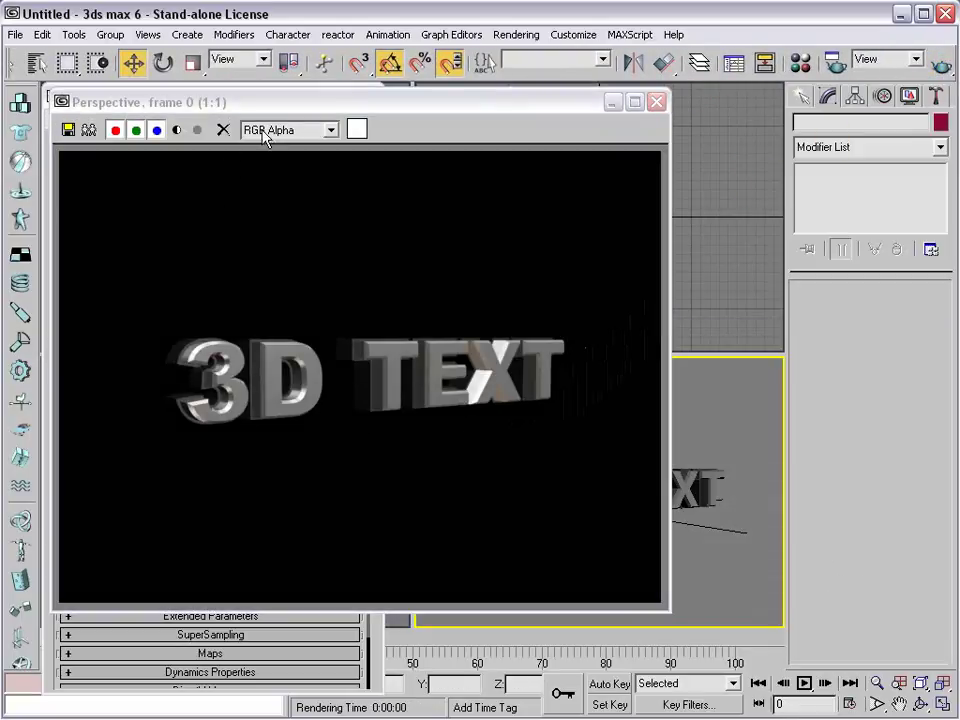
- Change the rendering environment's background color to dark grey and re-render the Perspective view
left_click(178, 130)
left_click(178, 131)
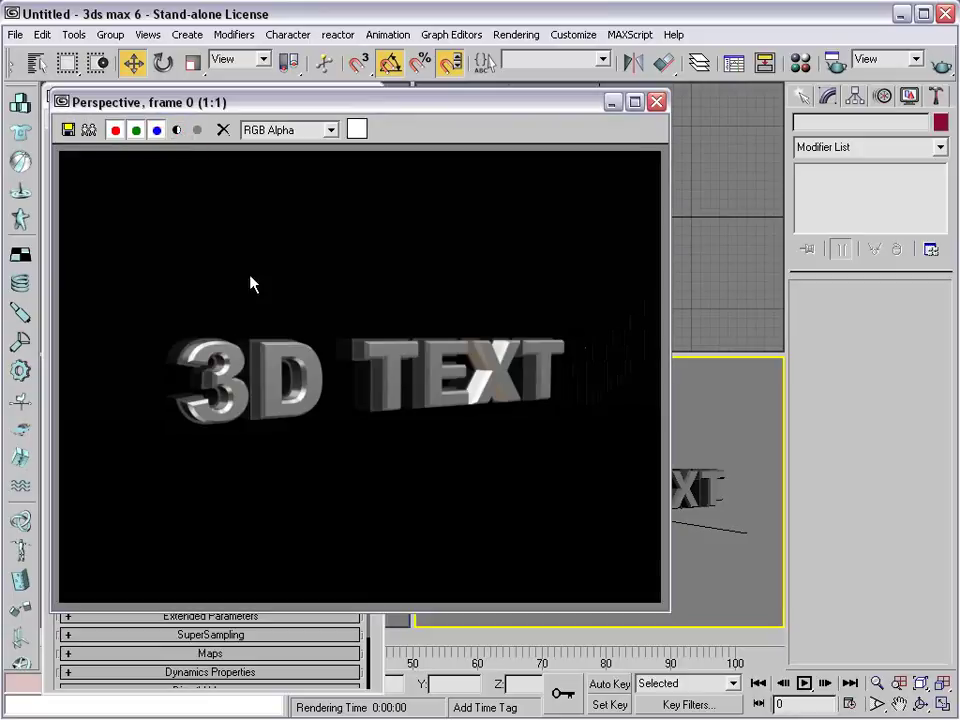
left_click(656, 102)
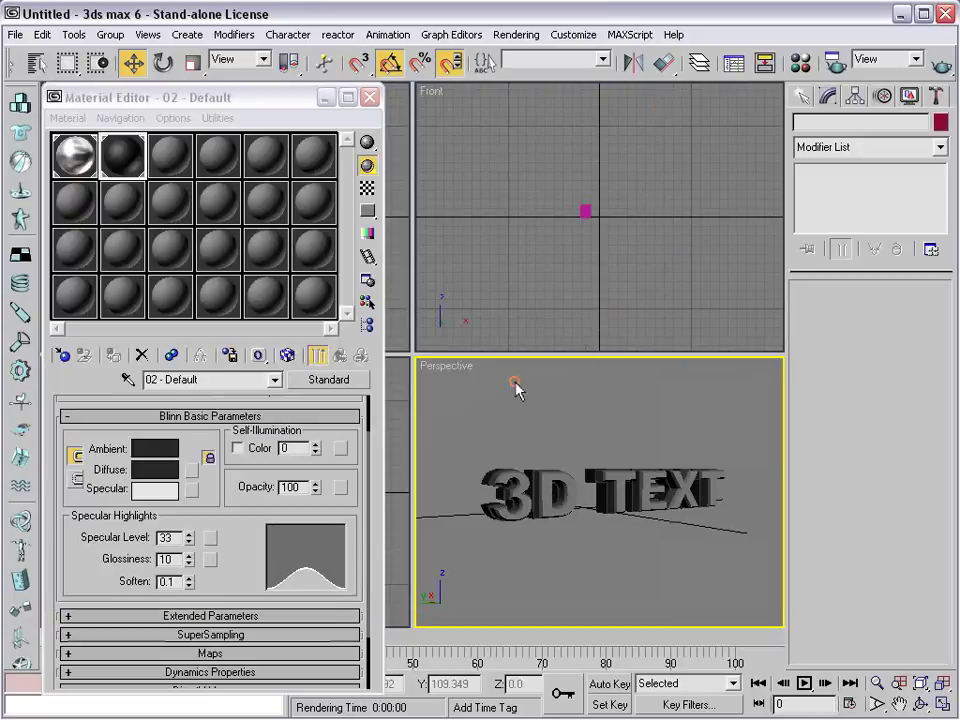
left_click(516, 34)
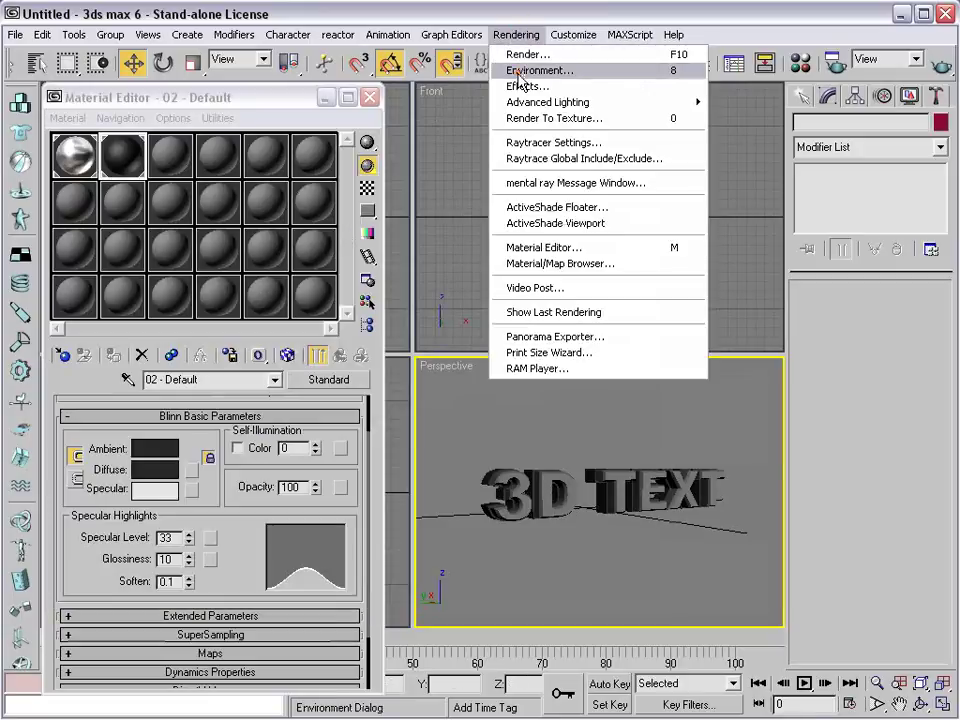
left_click(518, 71)
left_click(540, 177)
mouse_move(535, 175)
left_mouse_down()
mouse_move(538, 150)
mouse_move(527, 193)
left_mouse_up()
left_click(426, 280)
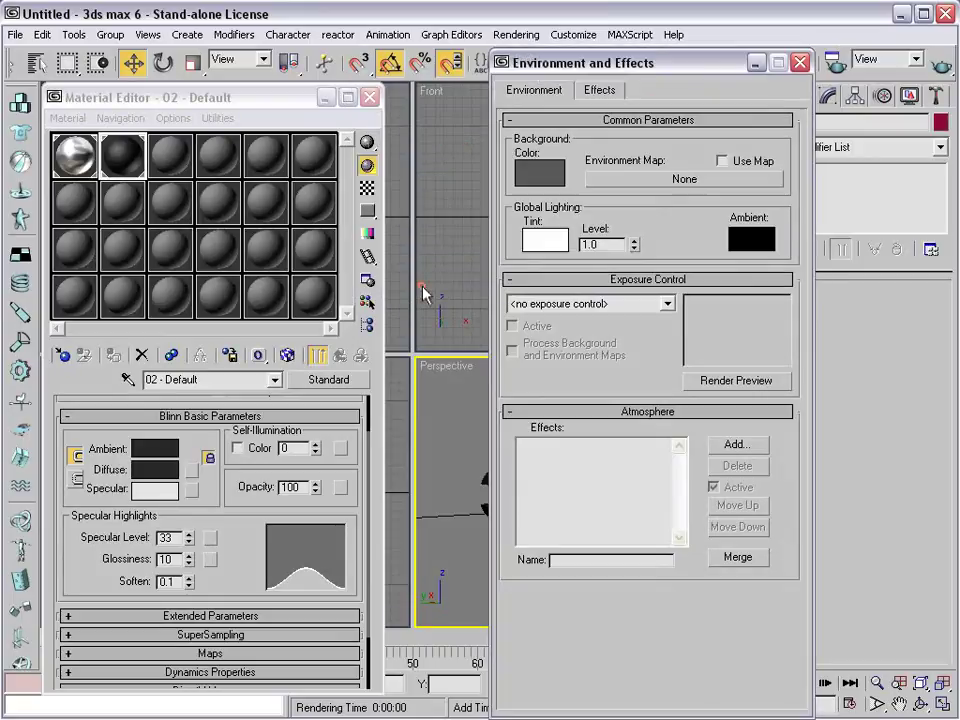
left_click(800, 62)
left_click(941, 65)
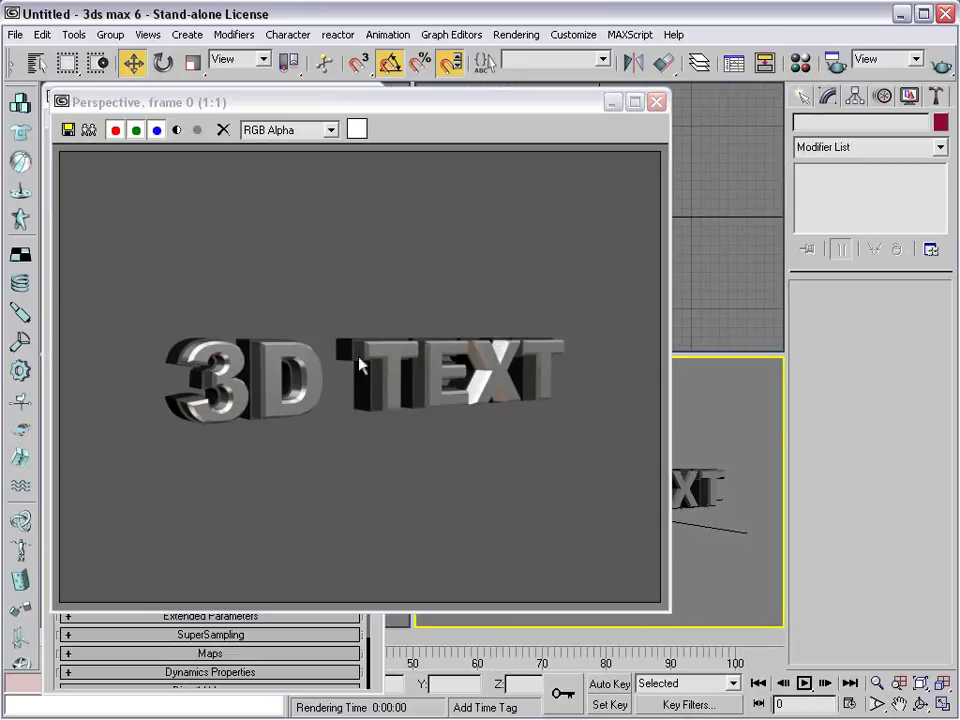
left_click(655, 100)
- Darken the second material's ambient and diffuse color to value 23 and check it in a new Perspective render
left_click(124, 156)
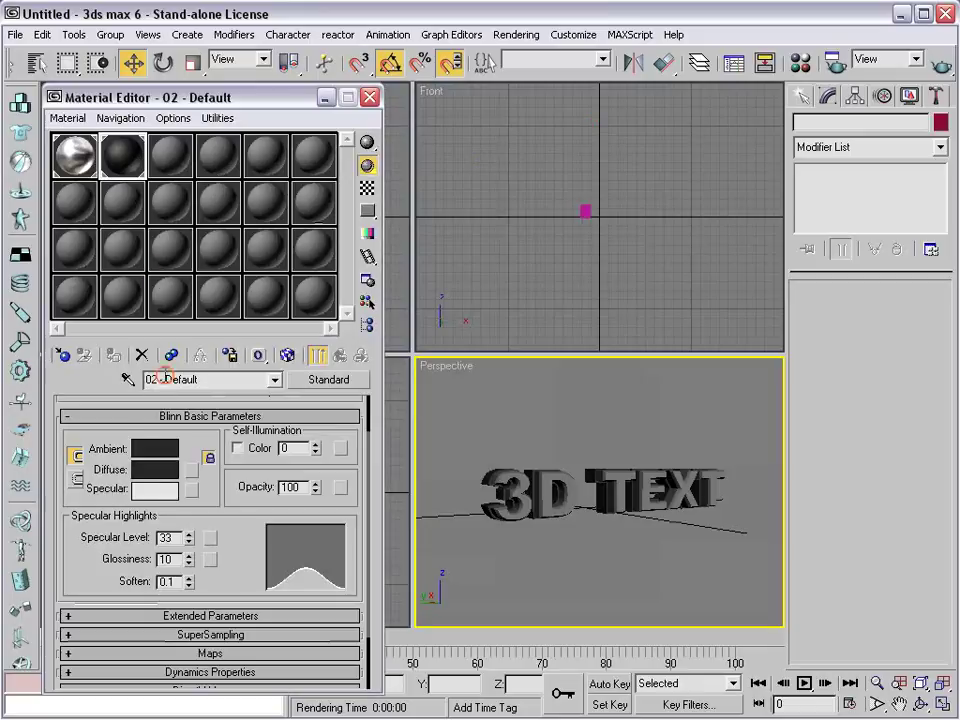
left_click(157, 449)
left_click_drag(550, 145, 550, 135)
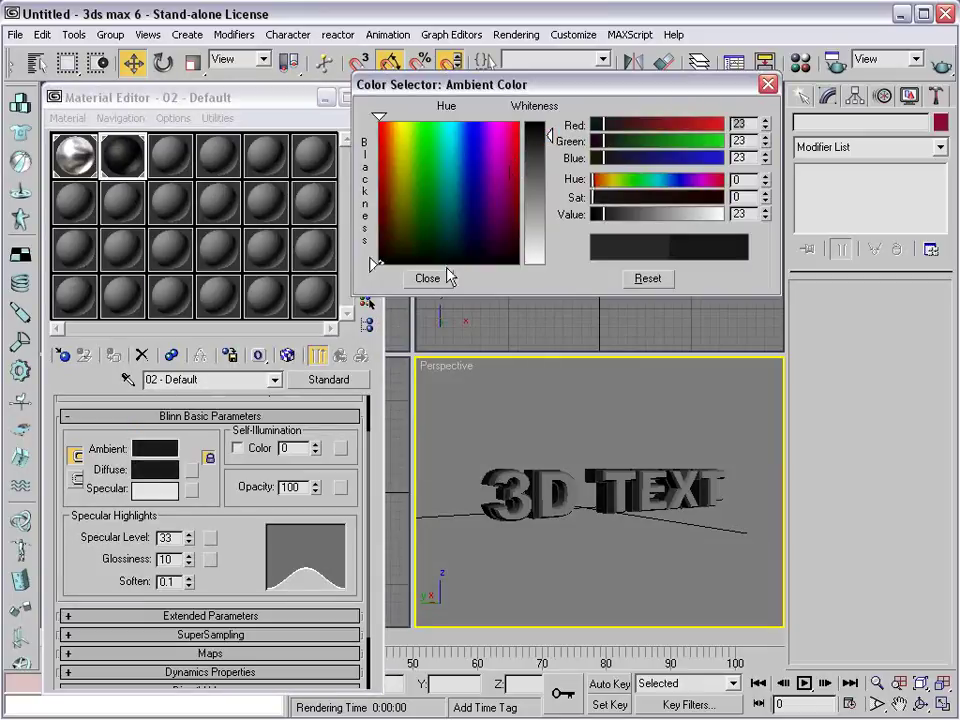
left_click(437, 282)
left_click(941, 62)
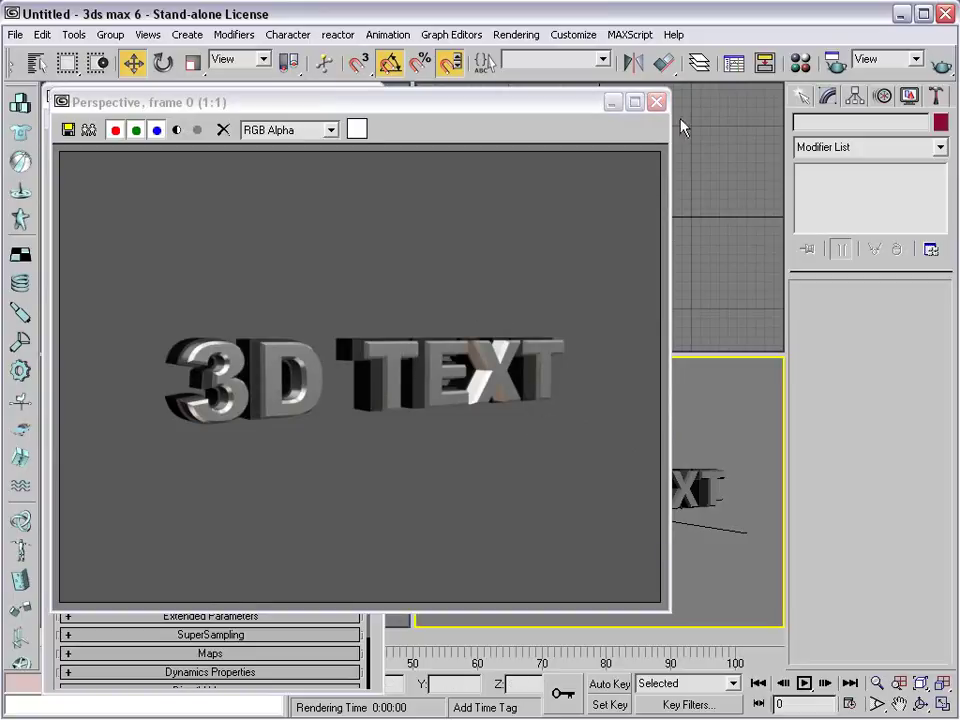
left_click(657, 101)
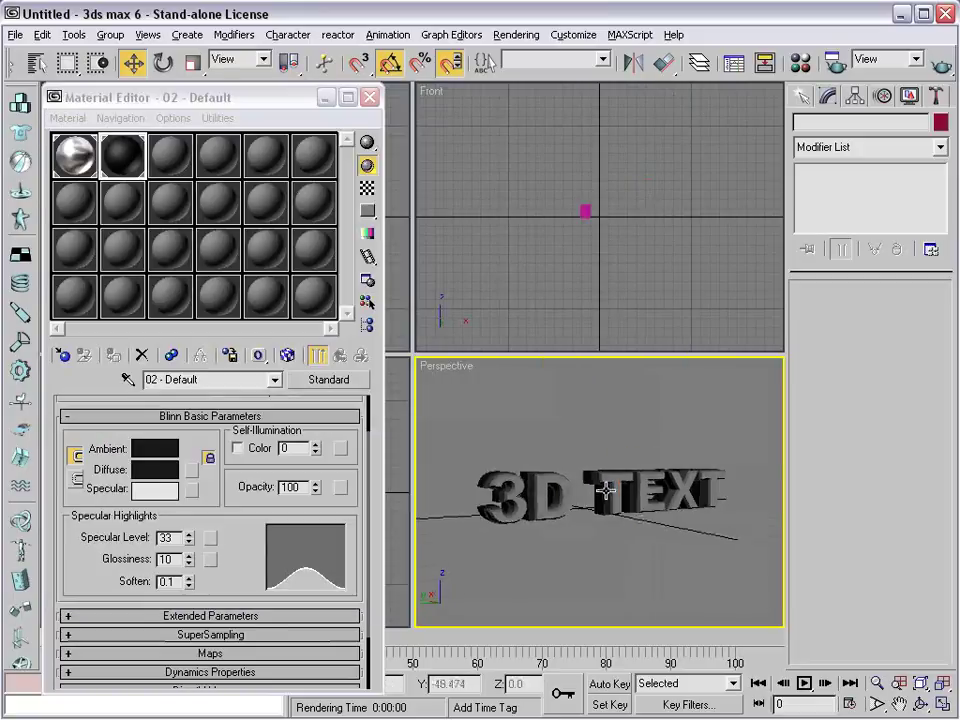
- Unhide all objects to bring back the curved backdrop, and close the Material Editor
right_click(500, 406)
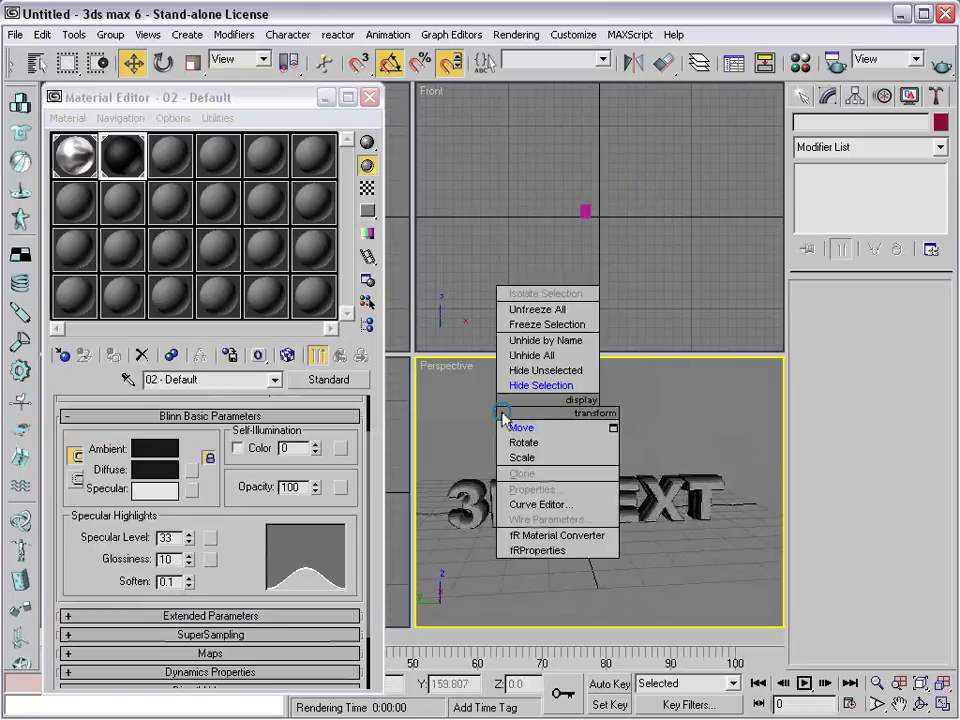
left_click(531, 356)
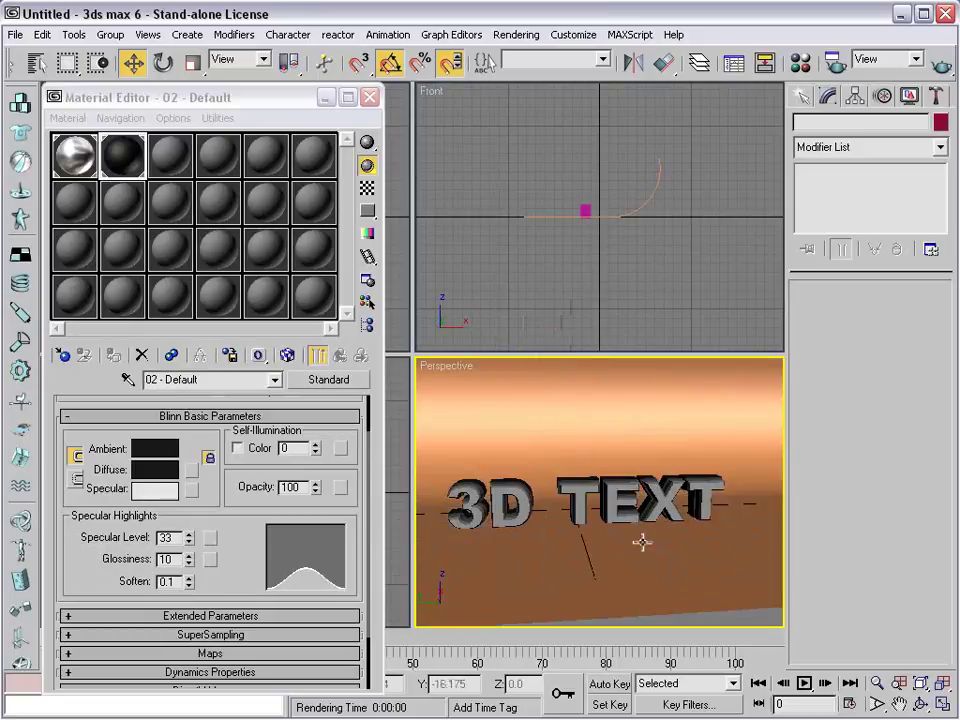
middle_click_drag(641, 540, 580, 530, "alt")
scroll(520, 511, "up", 5)
key("m")
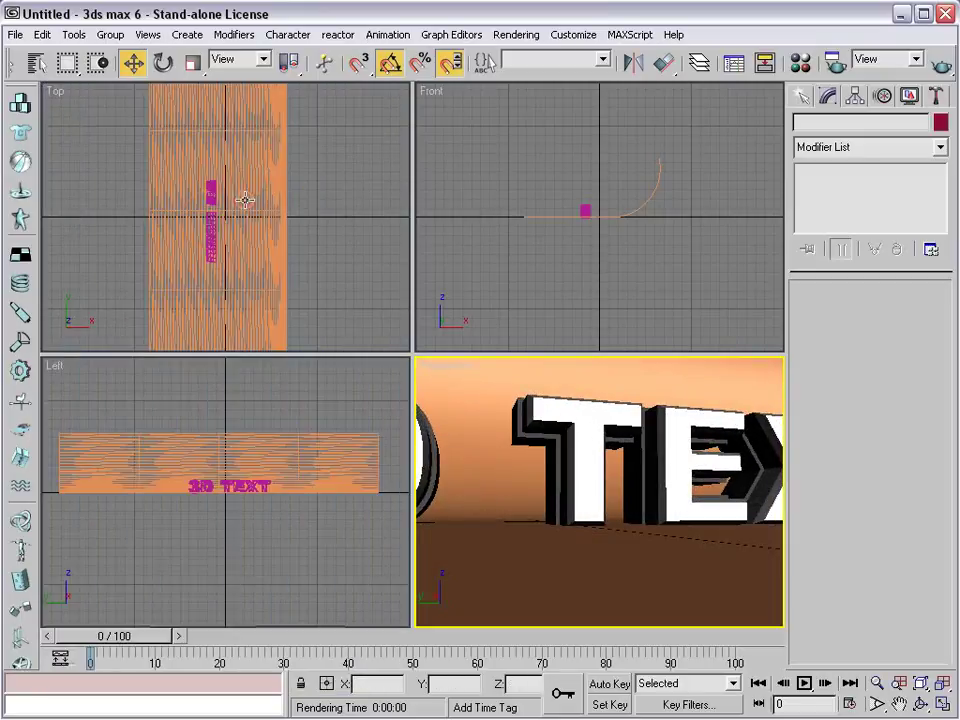
- Select both the front and rear text and raise them about 0.62 units so they rest on the backdrop floor
scroll(214, 461, "up", 6)
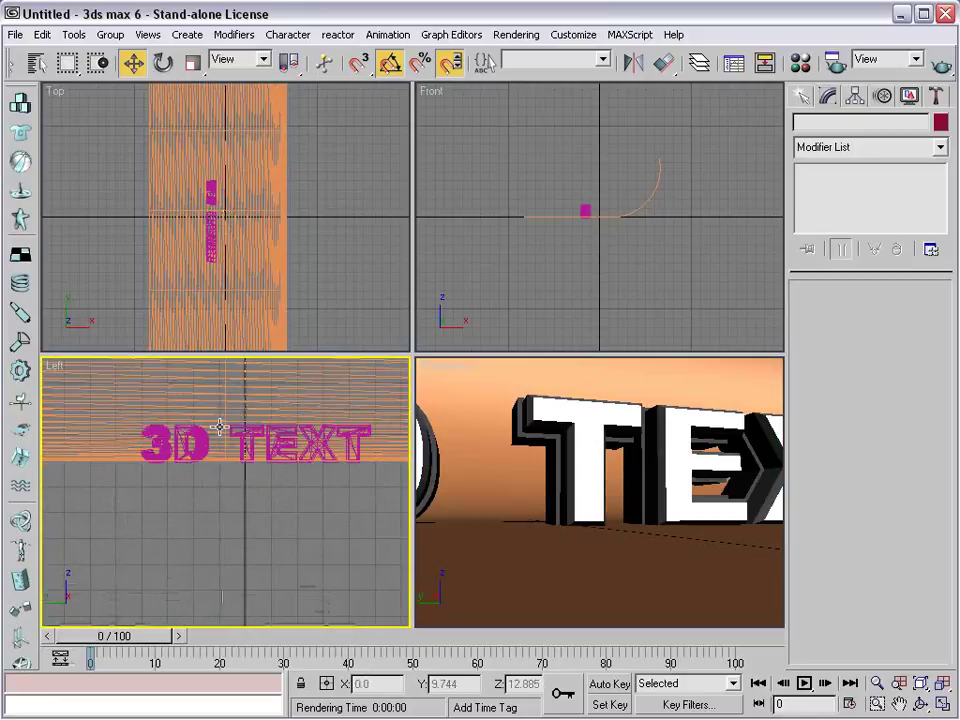
scroll(218, 462, "up", 4)
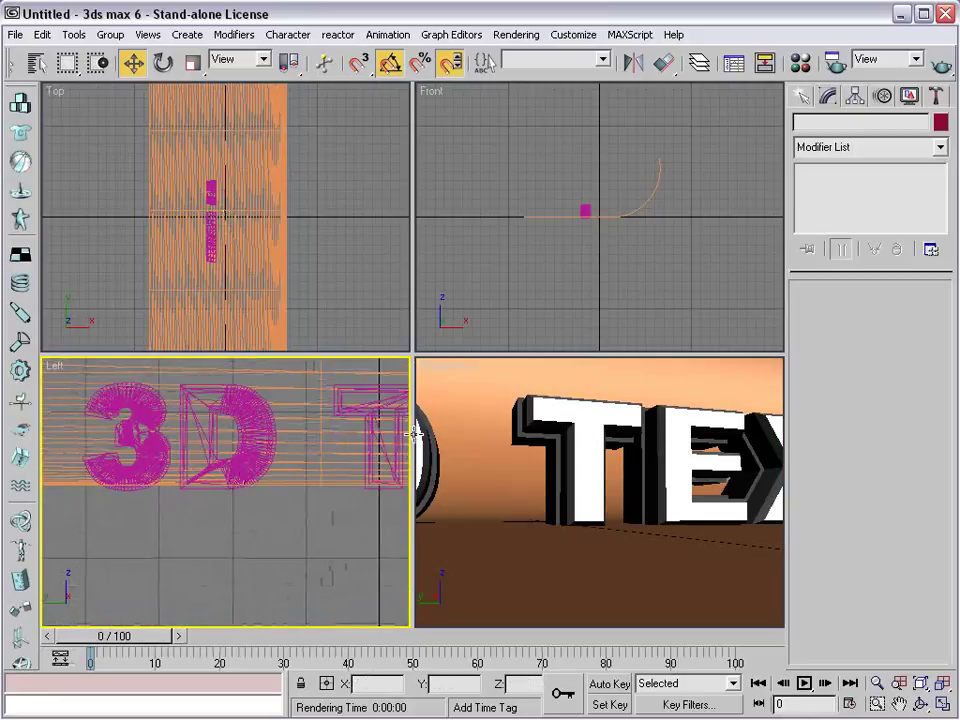
left_click(548, 405)
left_click(521, 437)
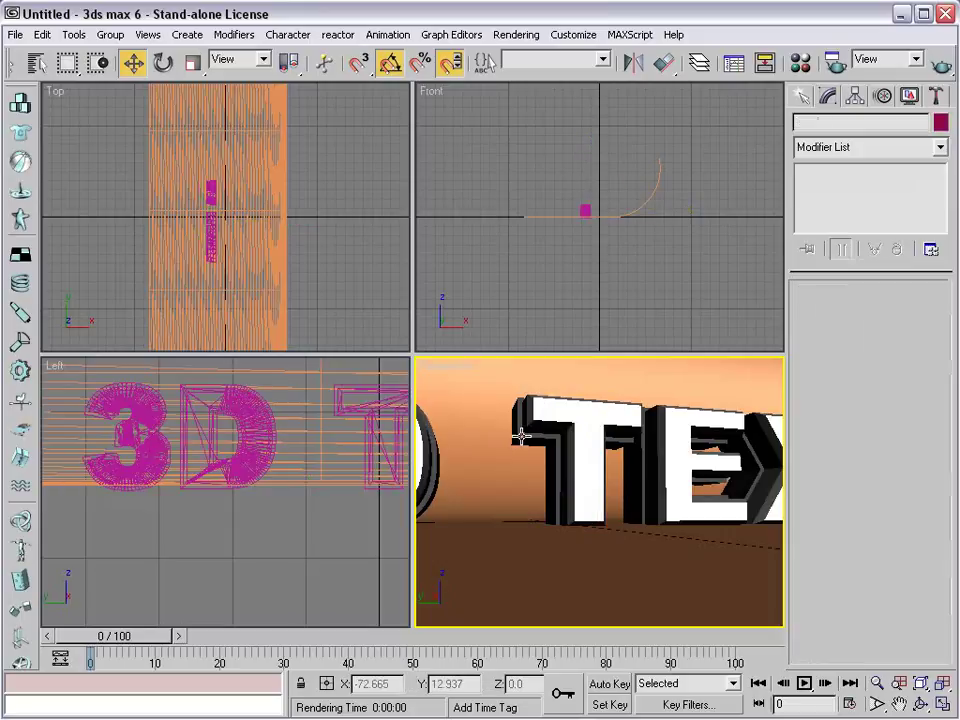
left_click(549, 415)
left_click(552, 411)
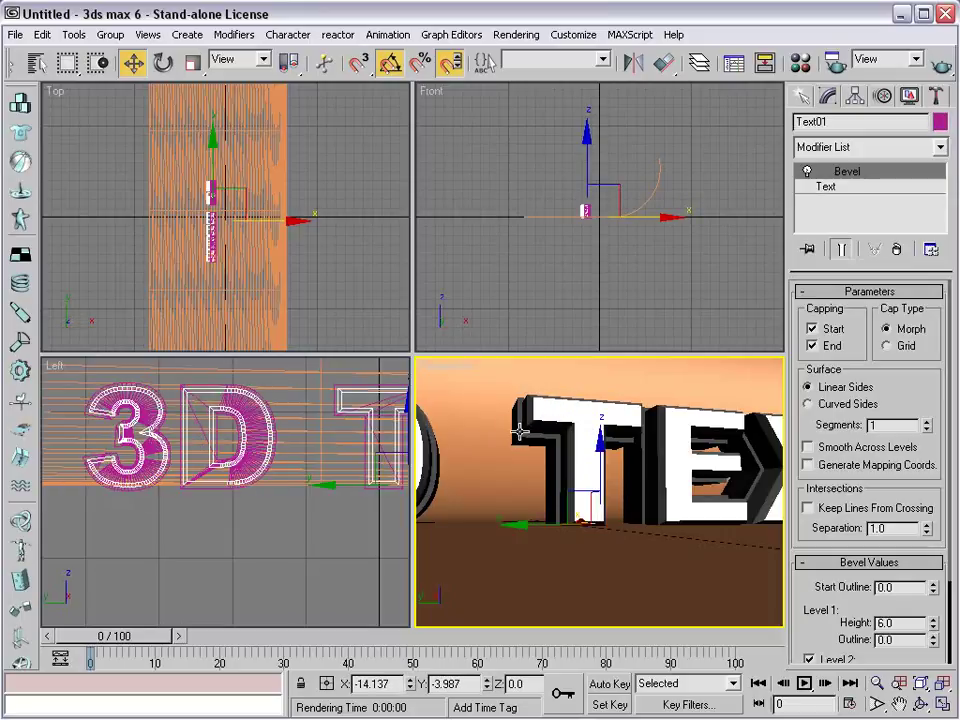
left_click(519, 432, "ctrl")
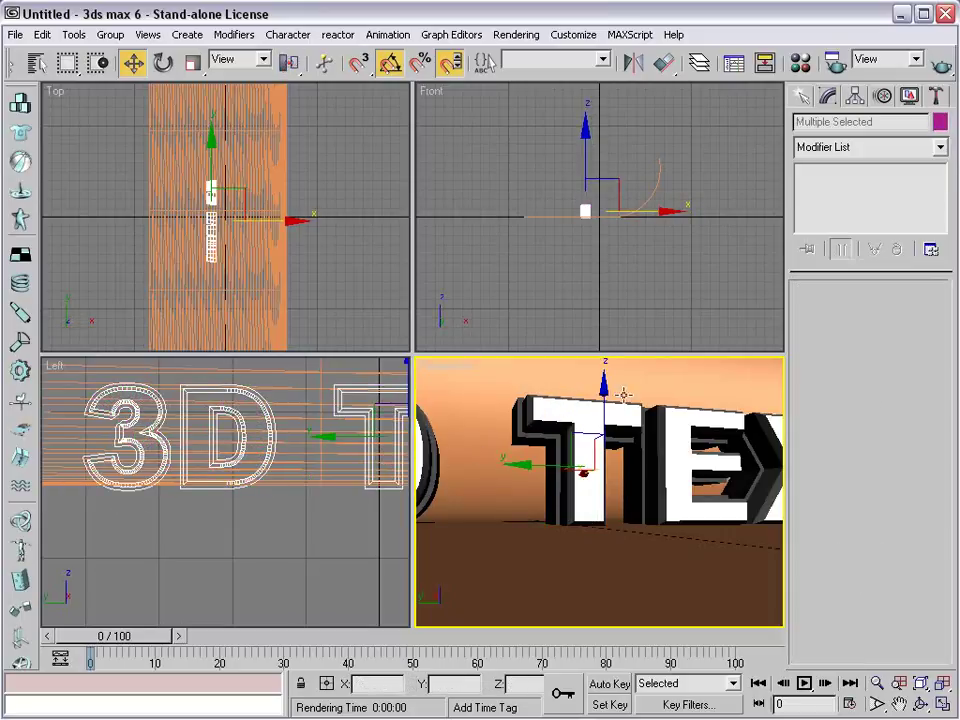
middle_click_drag(279, 424, 237, 446)
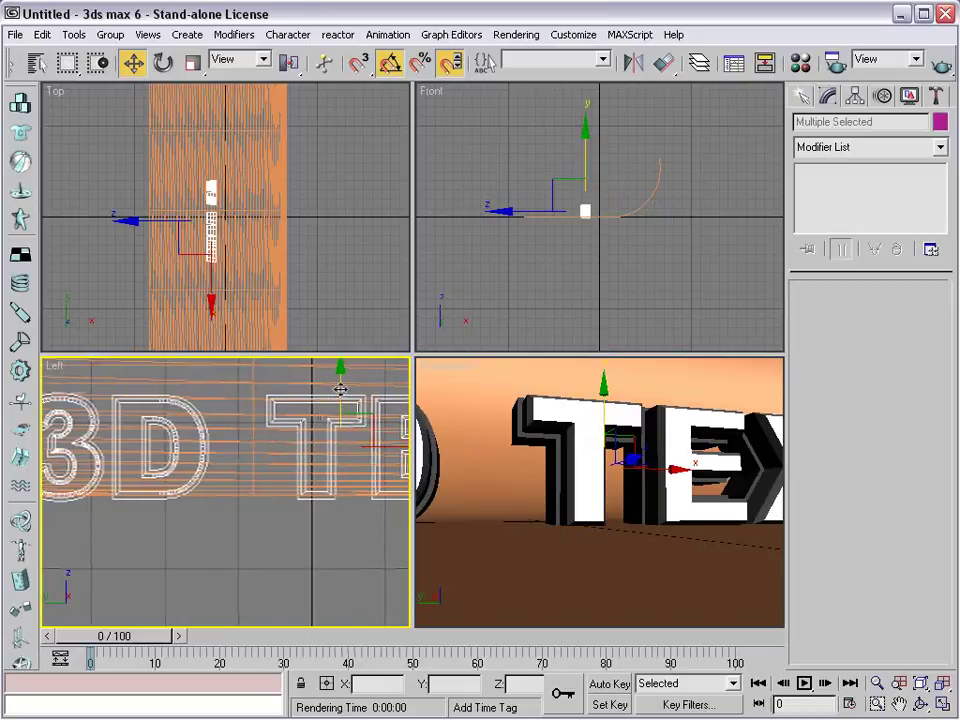
left_click_drag(340, 390, 345, 385)
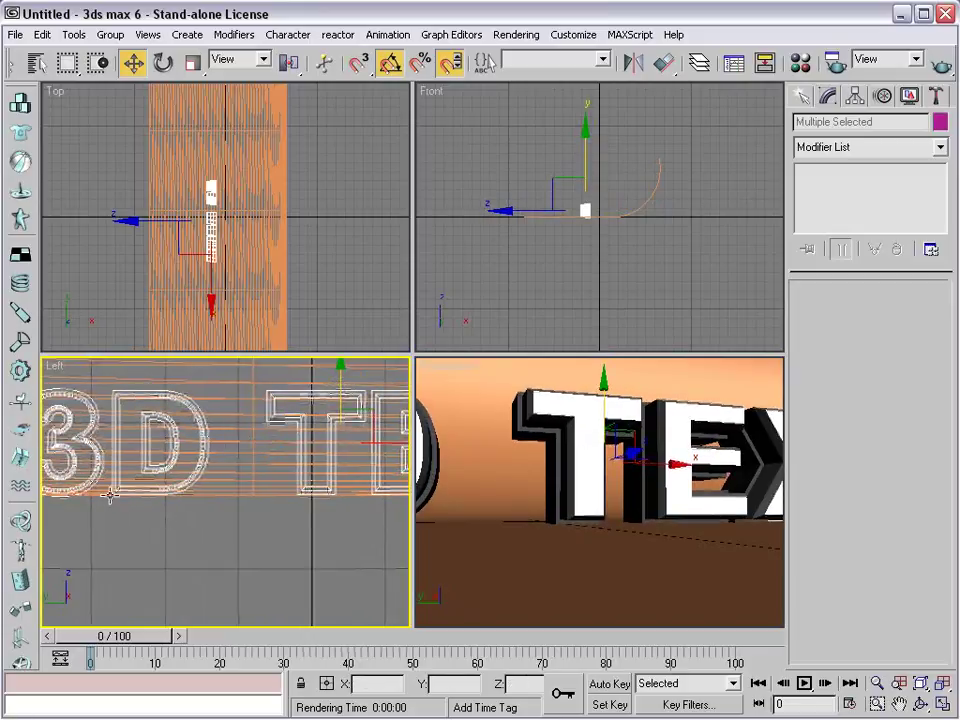
- Assign the unmodified third grey material, 03 - Default, to the curved backdrop
middle_click_drag(657, 511, 621, 492, "alt")
left_click(701, 384)
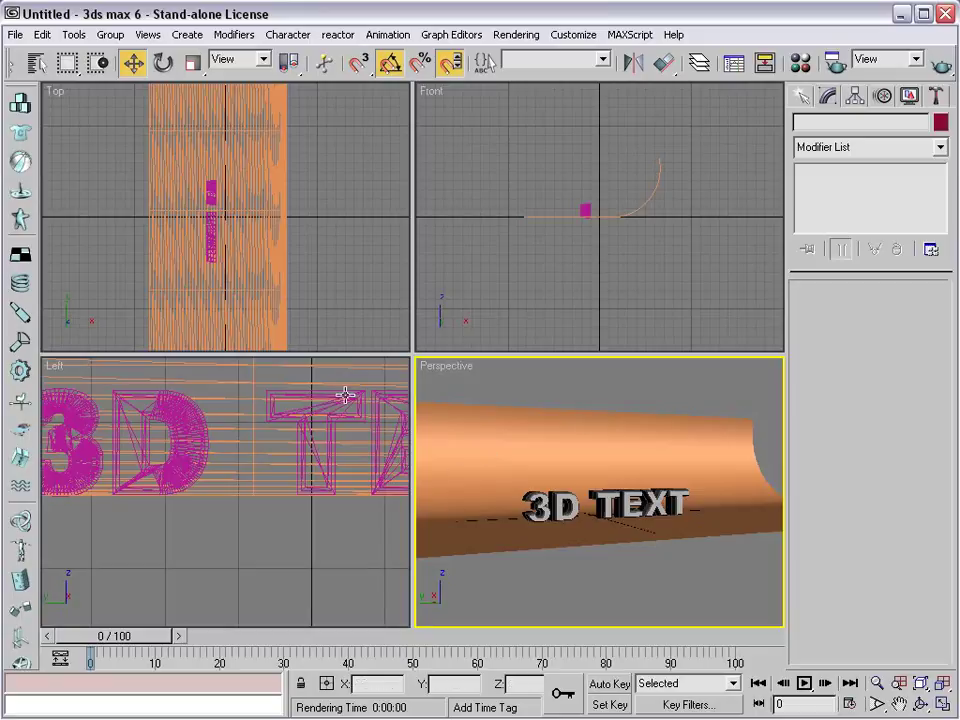
key("m")
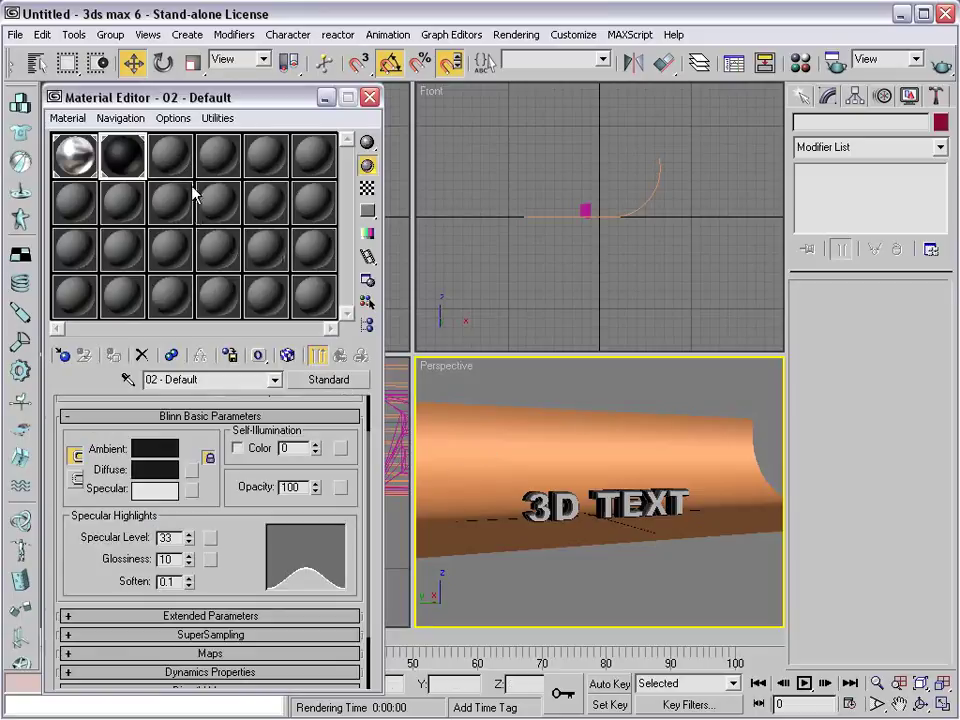
left_click(176, 156)
left_click_drag(176, 156, 460, 444)
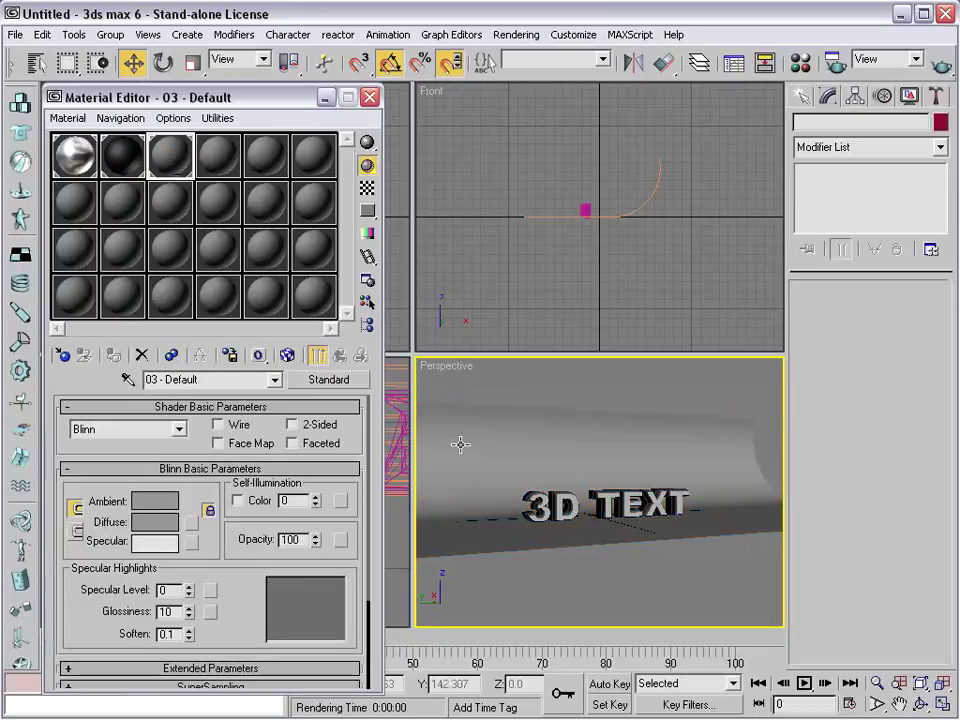
- Examine the 3D TEXT and grey backdrop in the Perspective view from the opposite angle with an adjusted field of view
middle_click_drag(604, 514, 568, 532, "alt")
scroll(600, 536, "up", 4)
scroll(540, 530, "up", 4)
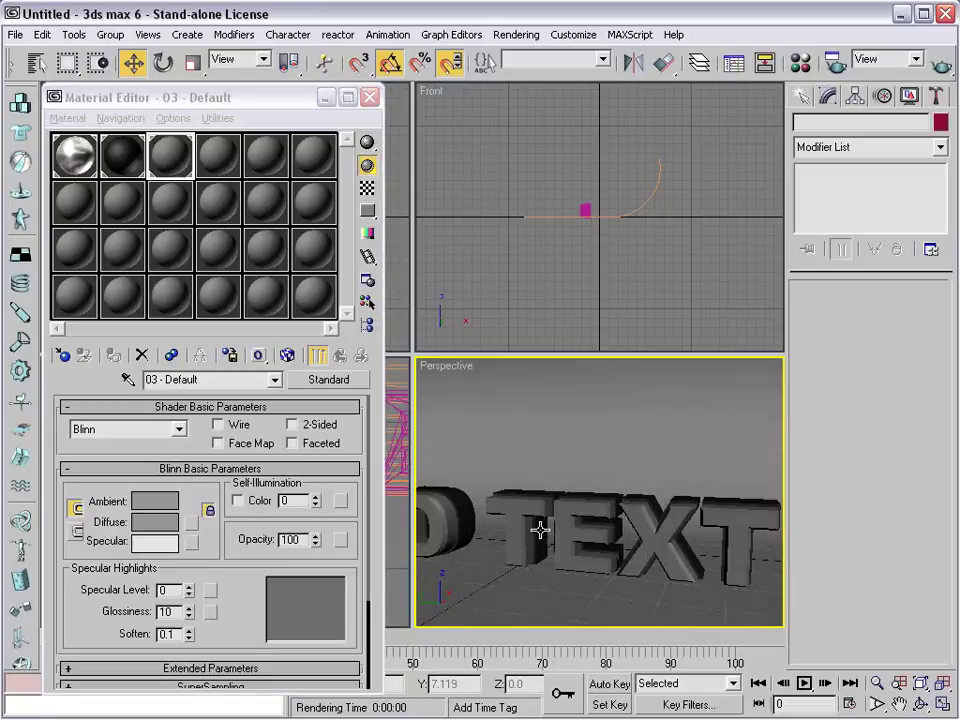
scroll(540, 530, "down", 5)
left_click(877, 703)
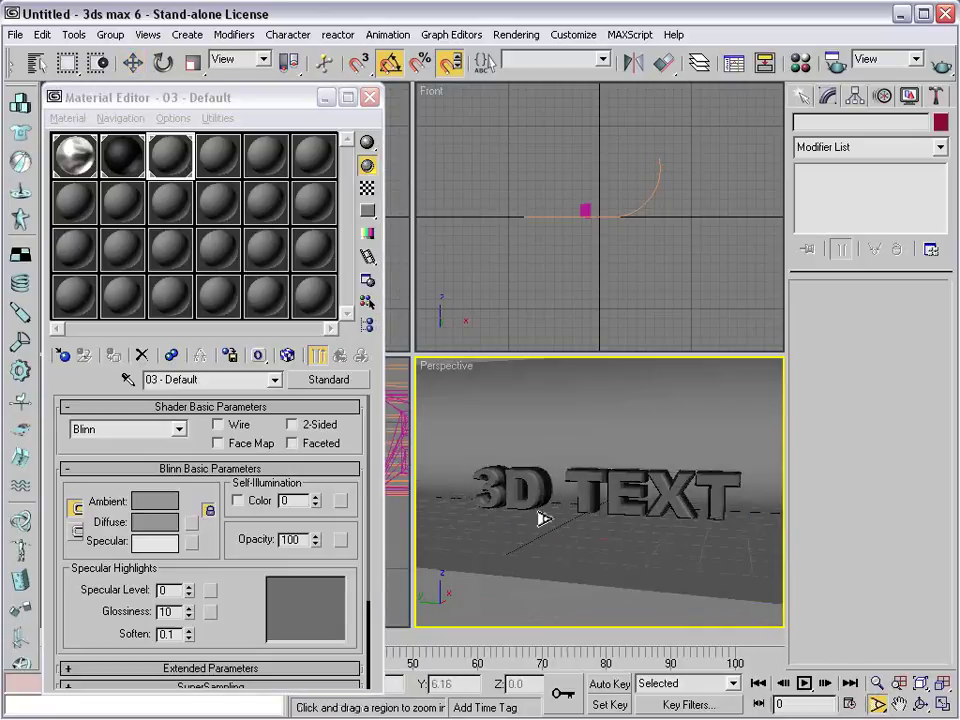
middle_click_drag(541, 518, 675, 525, "alt")
right_click(647, 516)
right_click(641, 516)
left_click(653, 530)
scroll(571, 498, "down", 4)
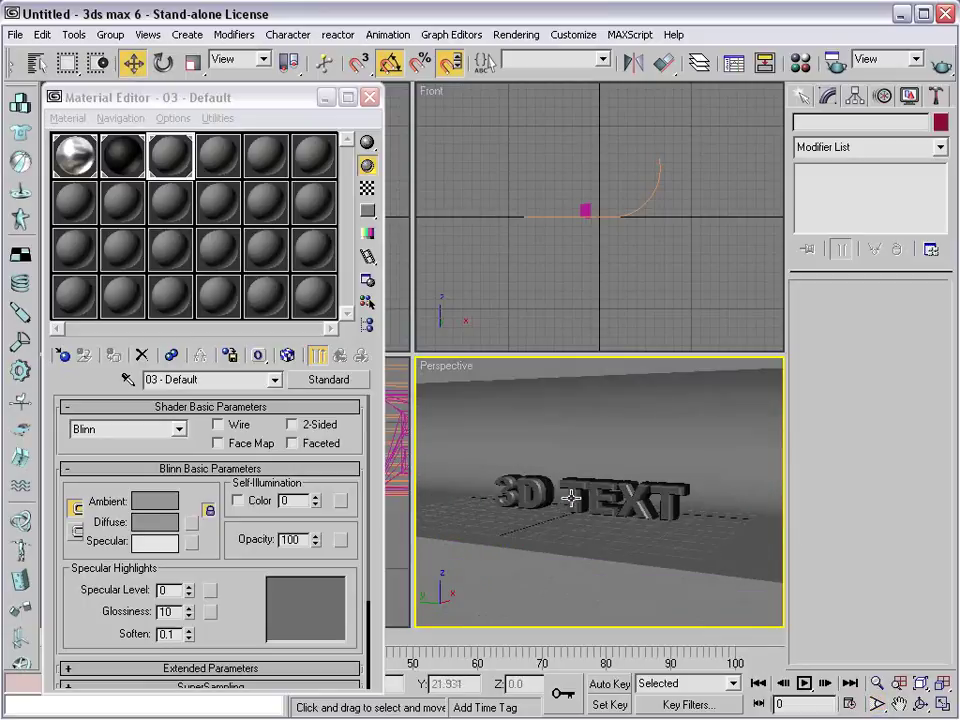
- Scale the curved backdrop plane uniformly to about 168 percent so it fills the Perspective view, then deselect it
left_click(568, 444)
right_click(606, 440)
left_click(606, 491)
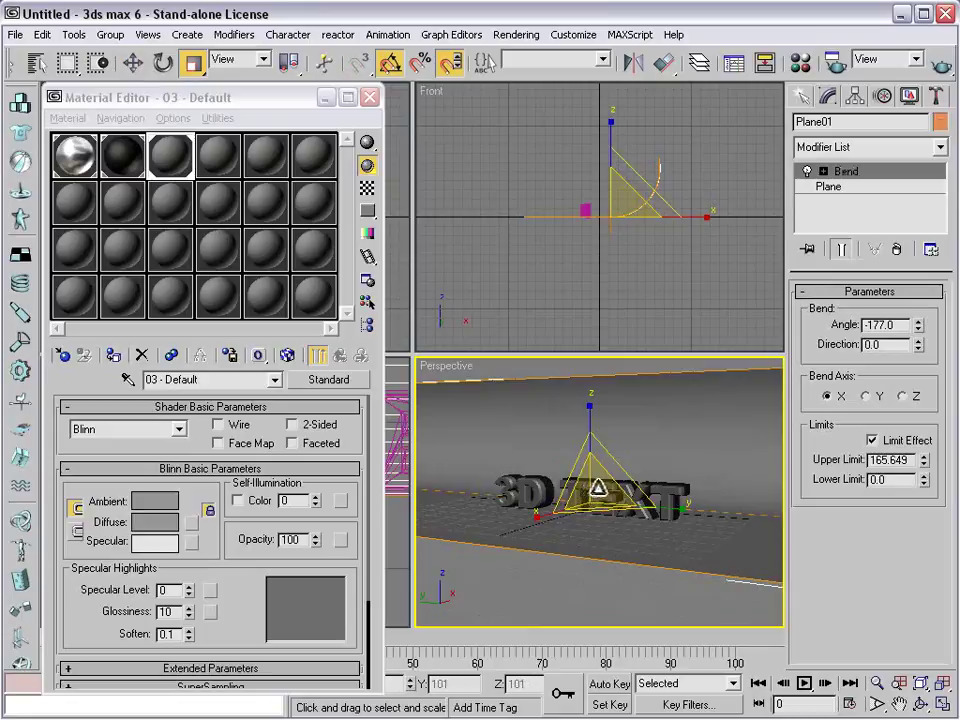
left_click_drag(597, 487, 717, 422)
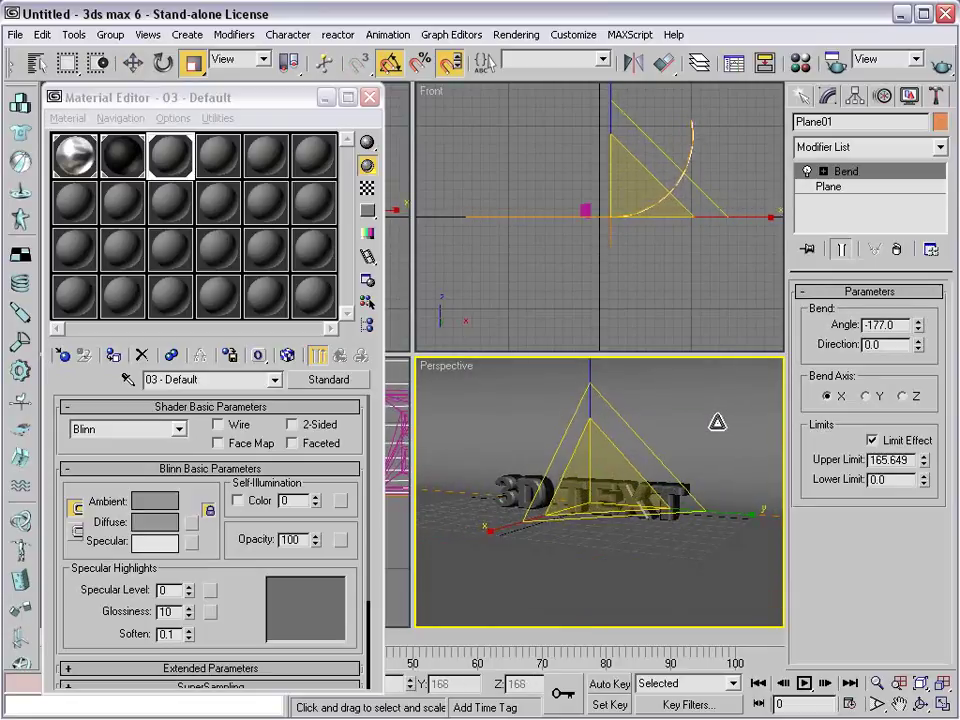
right_click(566, 313)
left_click(596, 332)
left_click(557, 281)
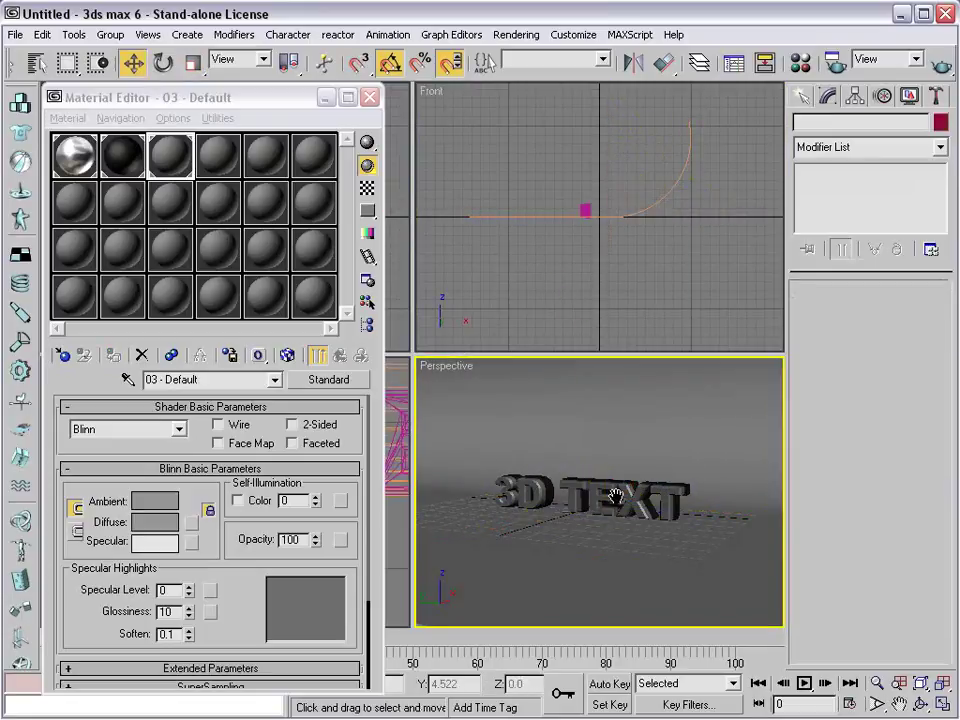
- Reframe the 3D TEXT in Perspective with an adjusted field of view and render it against the enlarged backdrop
scroll(615, 495, "up", 5)
key("ctrl+w")
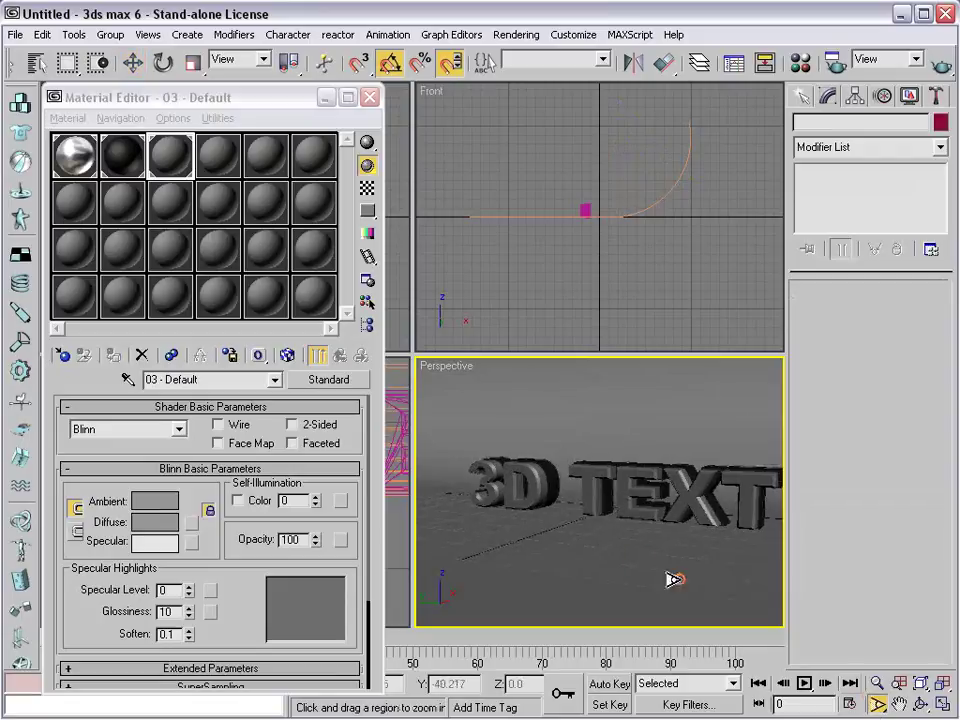
scroll(617, 519, "down", 5)
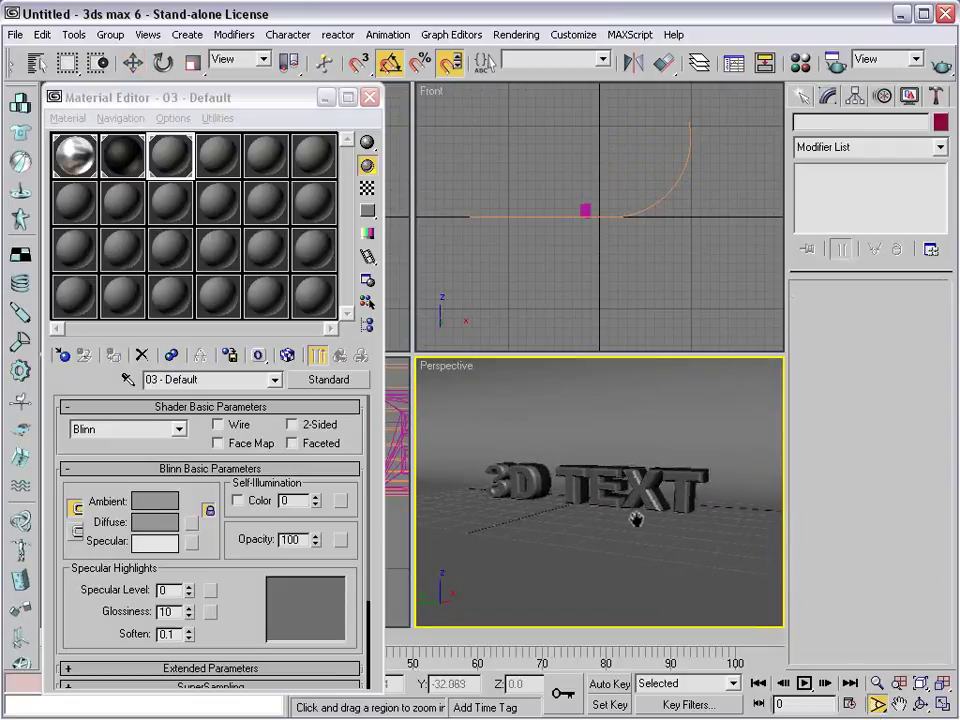
right_click(603, 322)
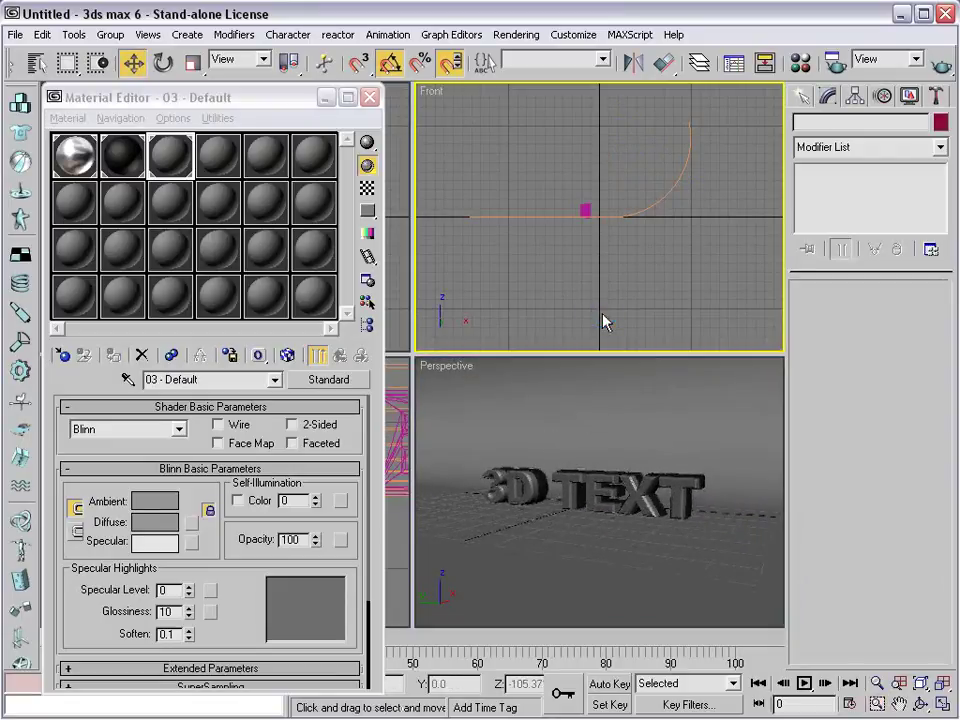
right_click(603, 322)
left_click(573, 290)
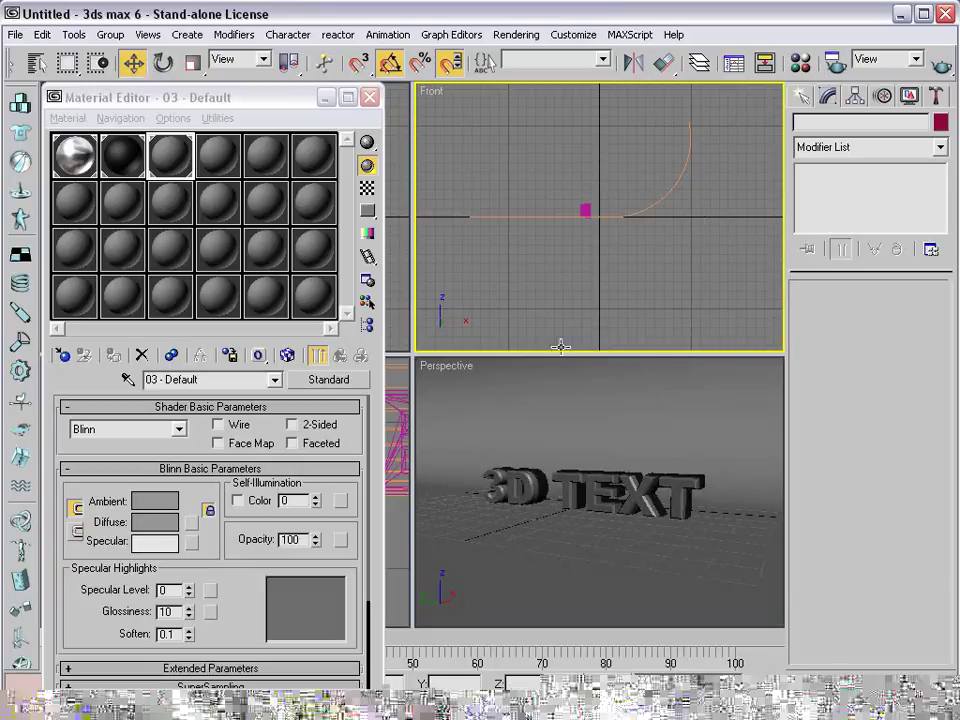
right_click(527, 380)
left_click(942, 66)
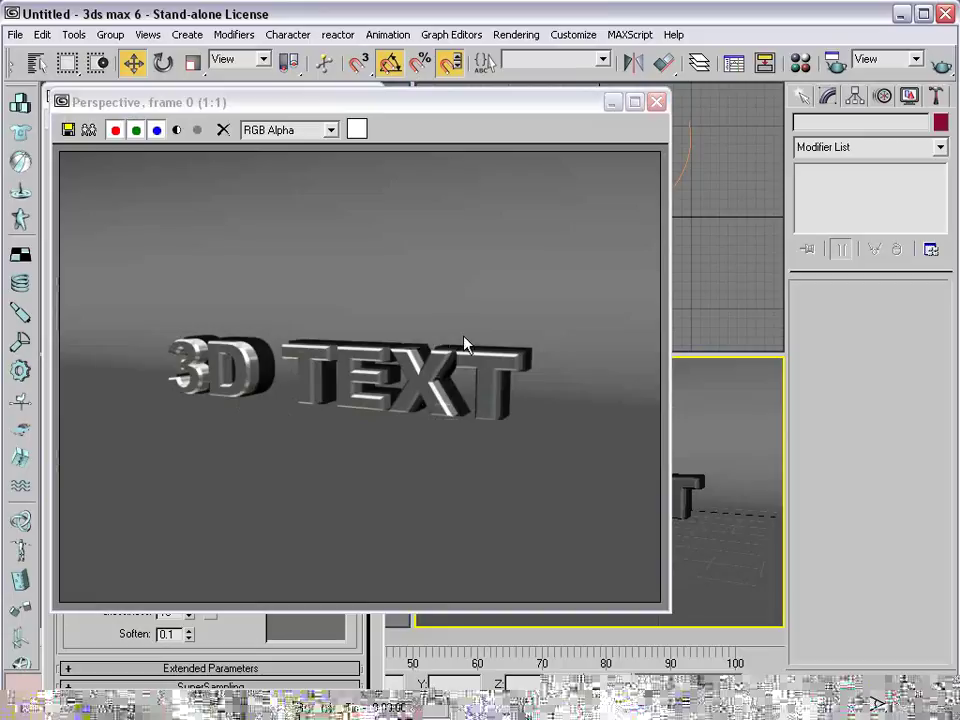
left_click(656, 102)
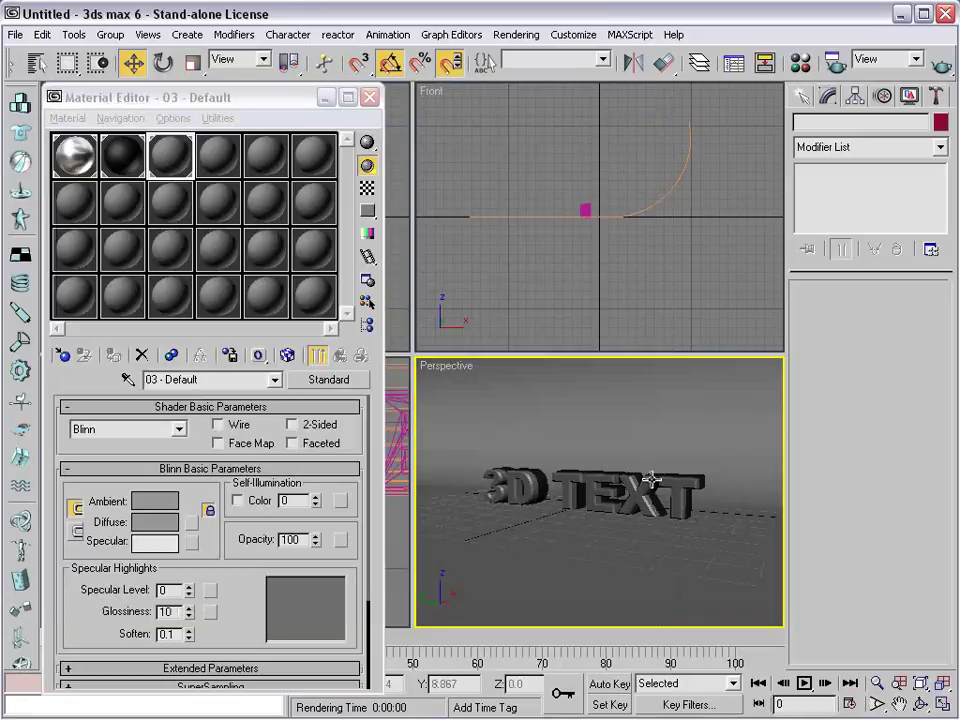
- Set the Bevel Start Outline of the dark backing text to 1.0, trying 0.75 first
left_click(653, 479)
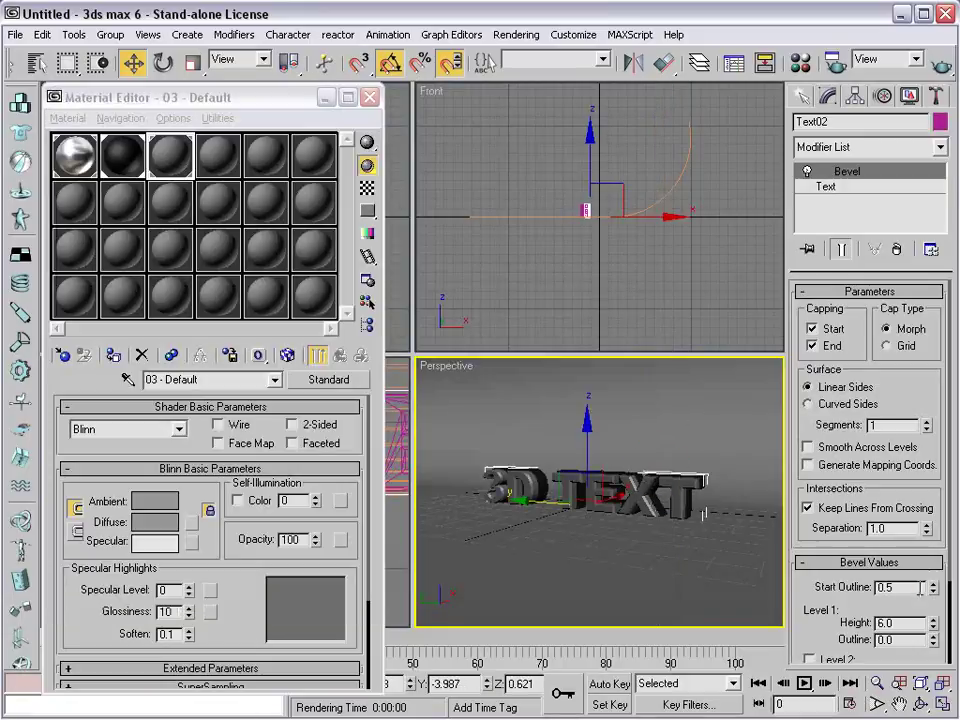
left_click(878, 587)
type(".75")
key("Return")
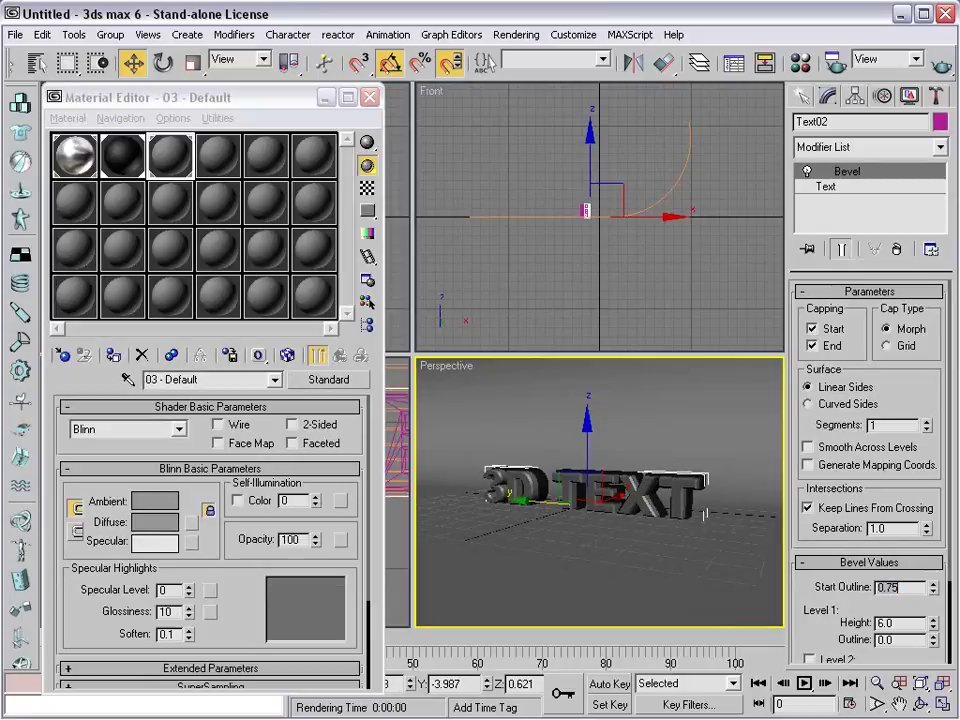
type("1")
key("Return")
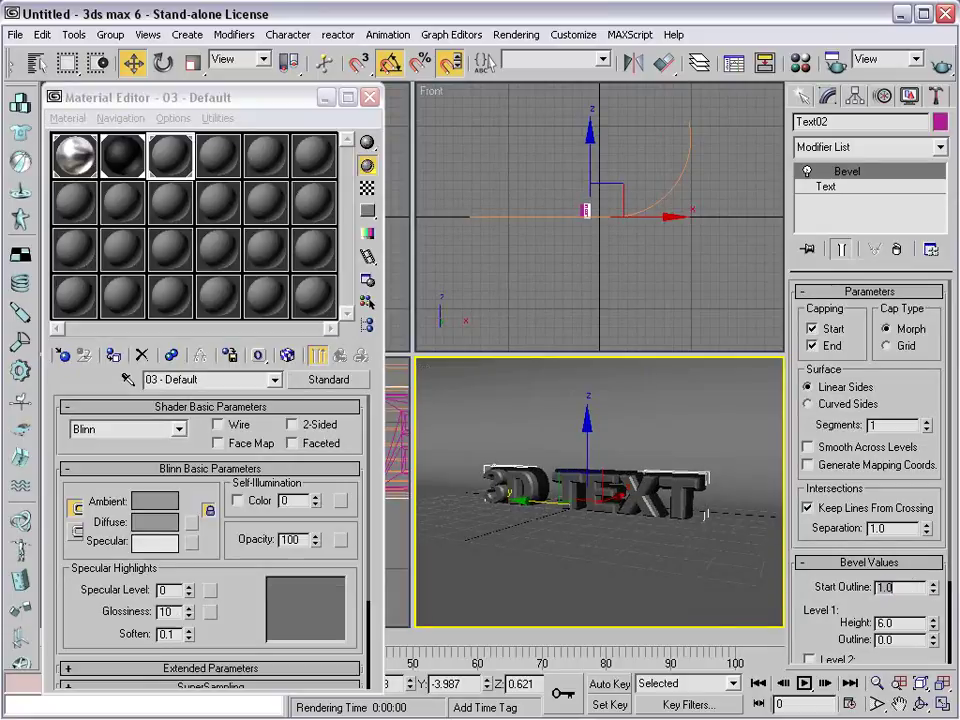
- Minimize the Material Editor, select both 3D TEXT objects and raise them slightly relative to the backdrop floor
left_click(327, 98)
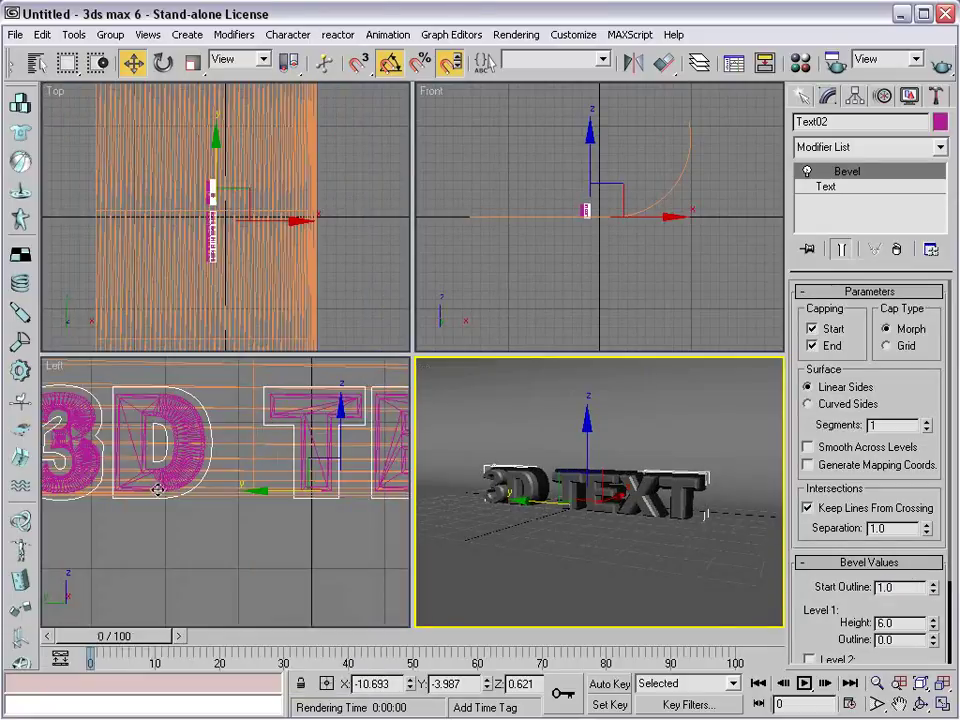
right_click(172, 513)
left_click(165, 476)
left_click(178, 467)
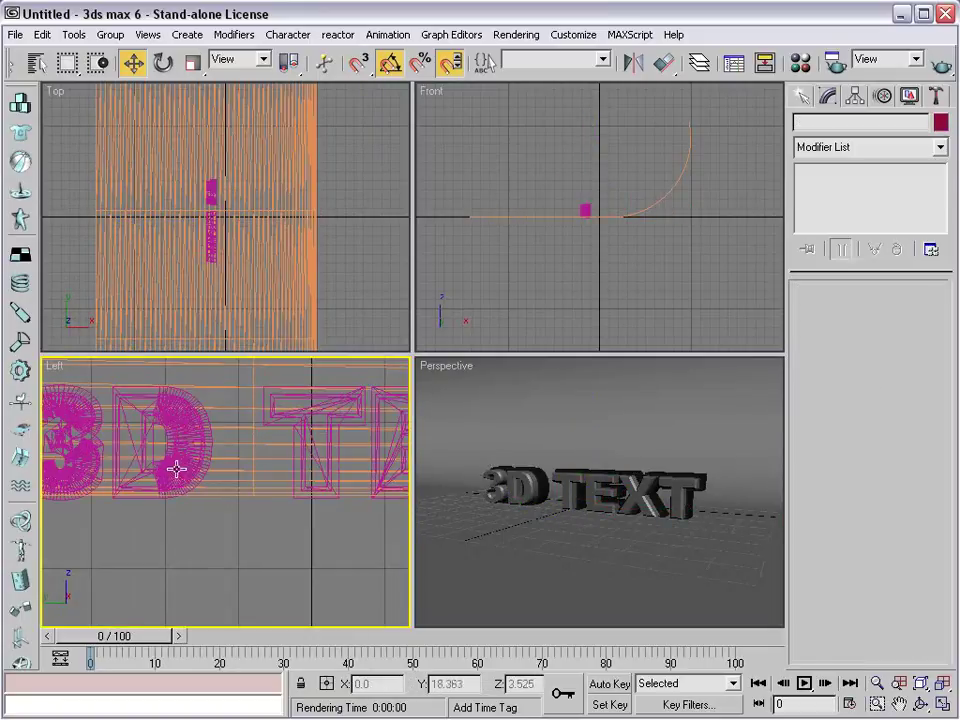
left_click(164, 497)
left_click(164, 497, "ctrl")
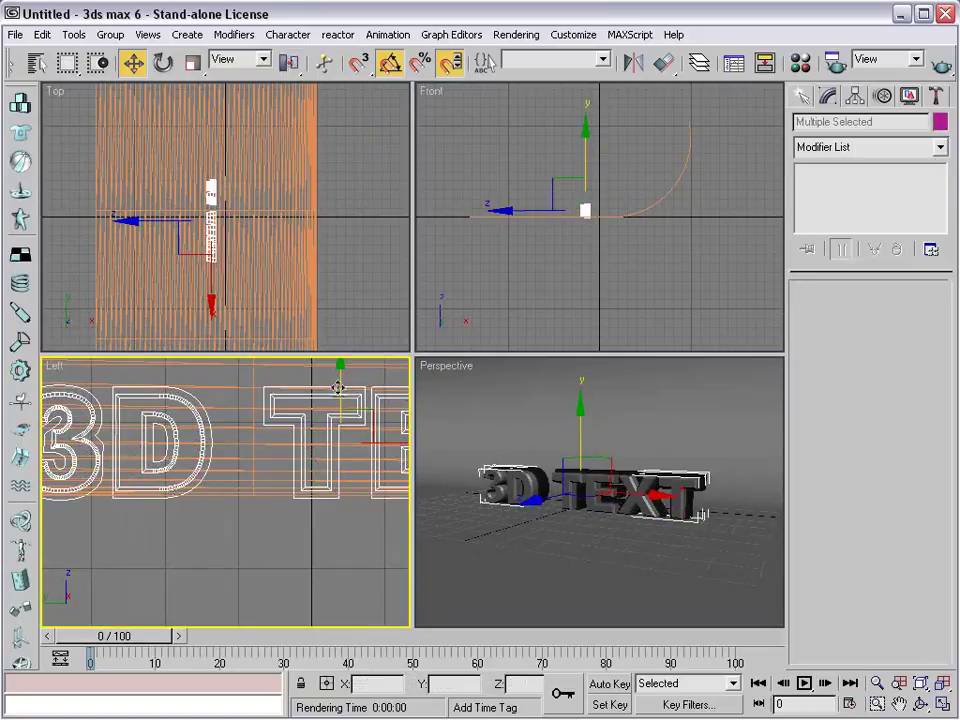
- Render the Perspective view to check the thicker outline and raised text, then close the render
right_click(525, 424)
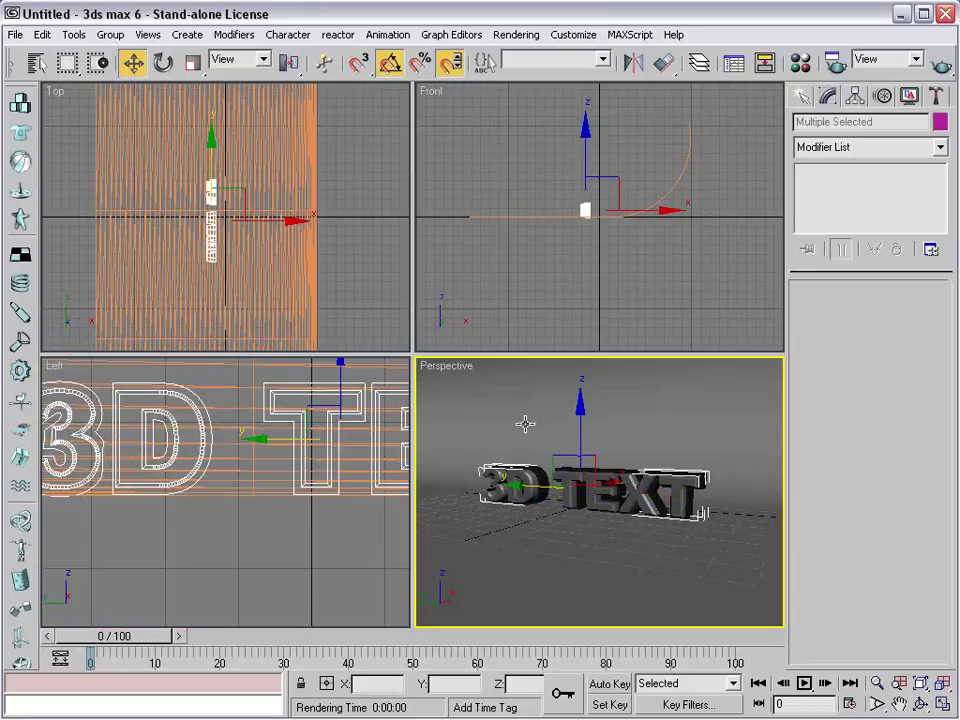
left_click(940, 65)
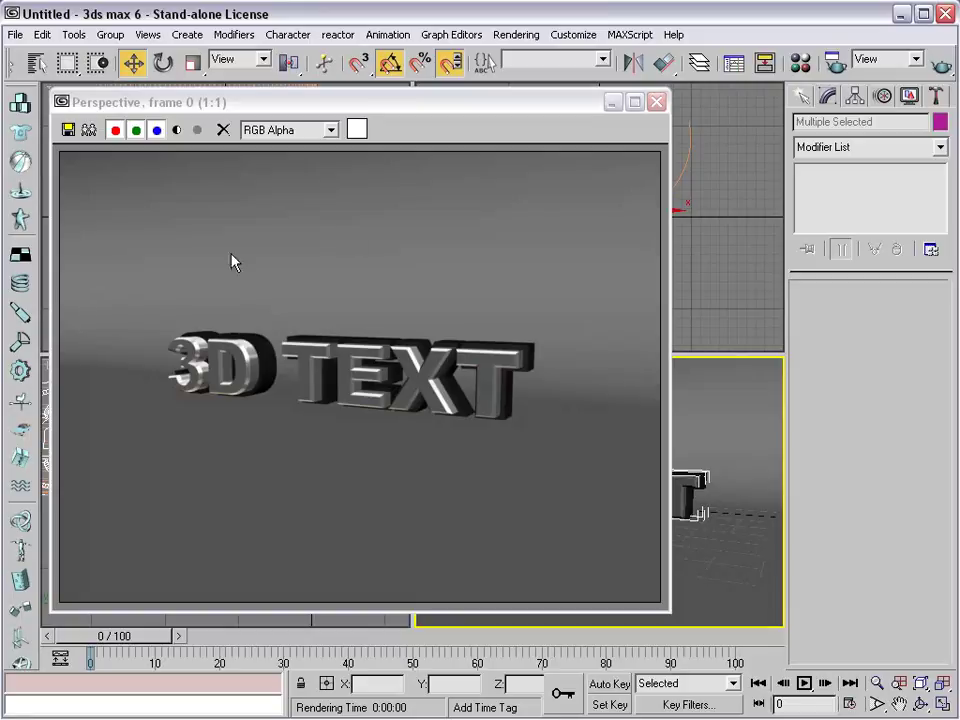
left_click(656, 102)
- Place a Standard Skylight beside the text in Perspective with Cast Shadows enabled, 6 rays per sample and a 0.01 ray bias
left_click(800, 97)
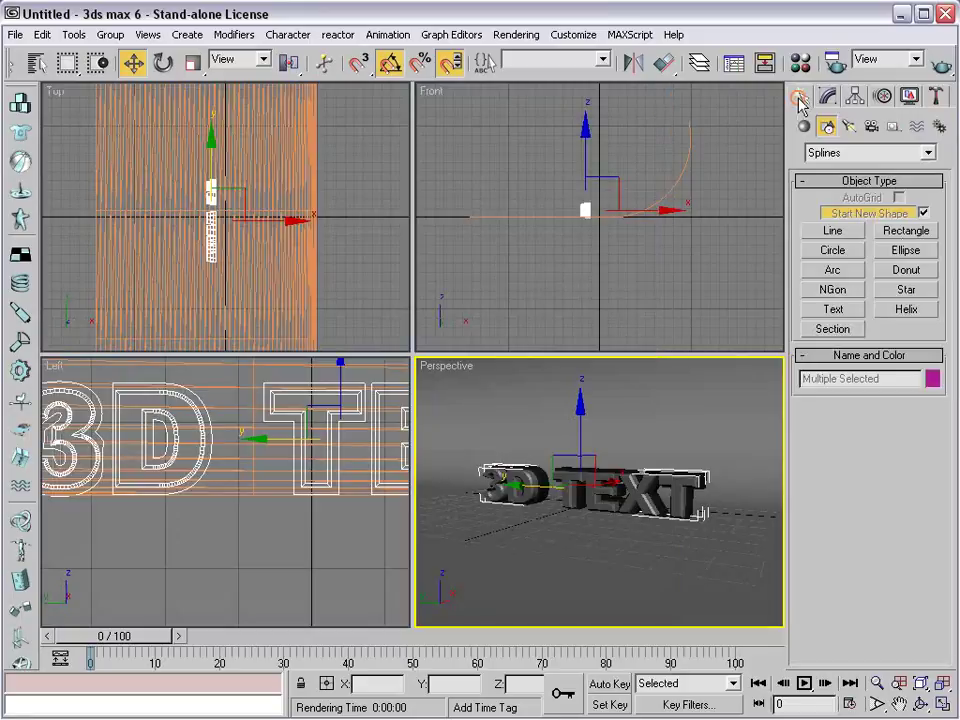
left_click(849, 126)
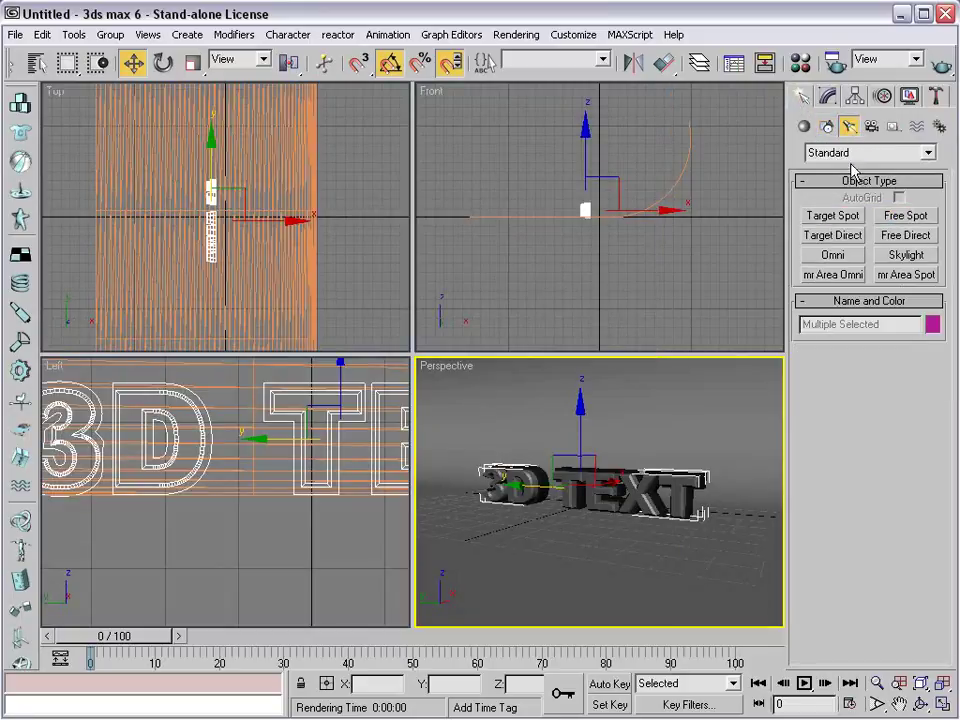
left_click(845, 153)
left_click(872, 169)
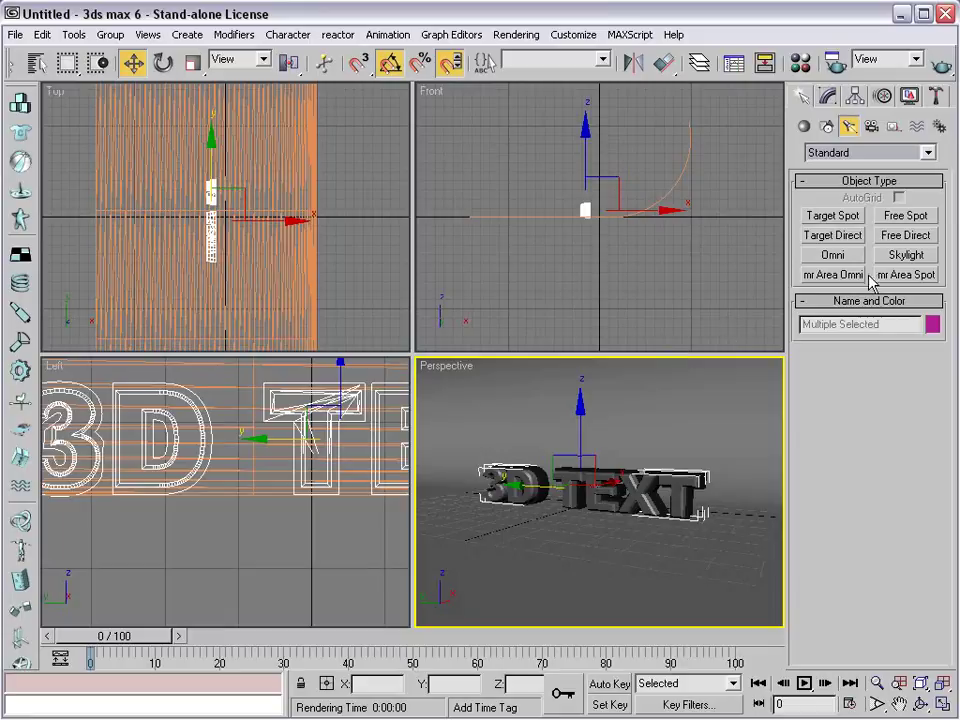
left_click(906, 255)
left_click(720, 545)
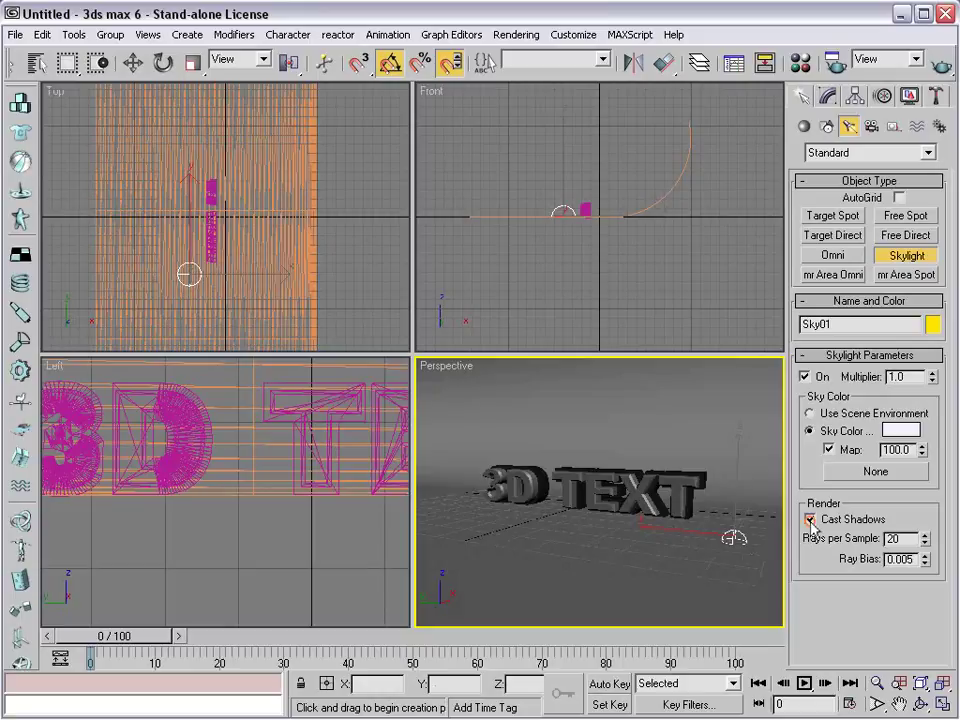
left_click_drag(914, 537, 820, 546)
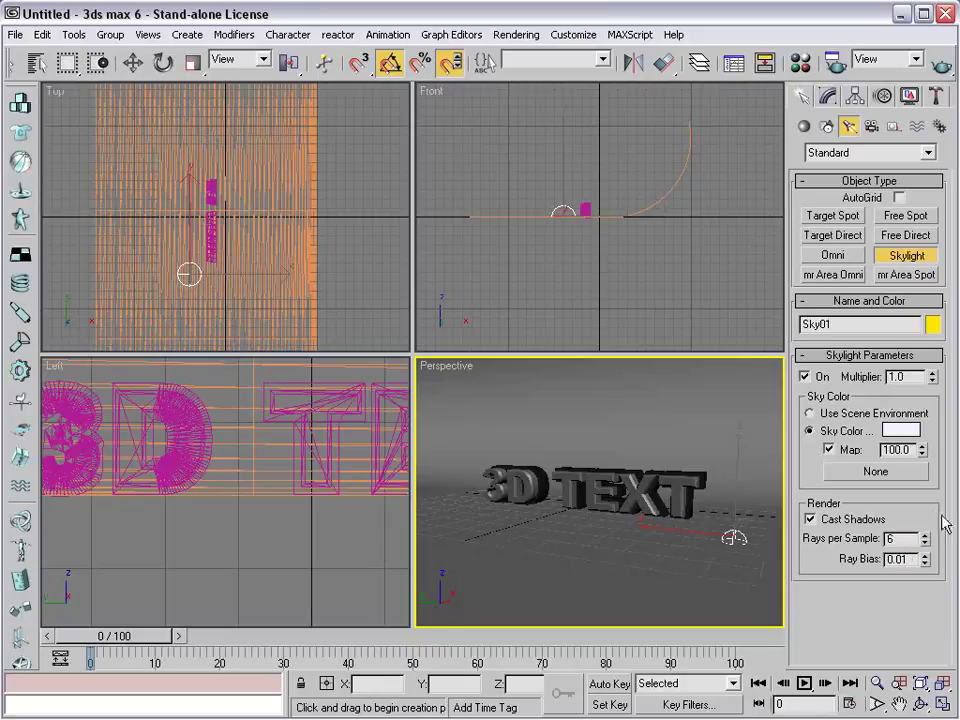
left_click(870, 521)
- Finish placing lights, render the Perspective view with the skylight's shadows, and close the render
middle_click_drag(600, 479, 597, 480)
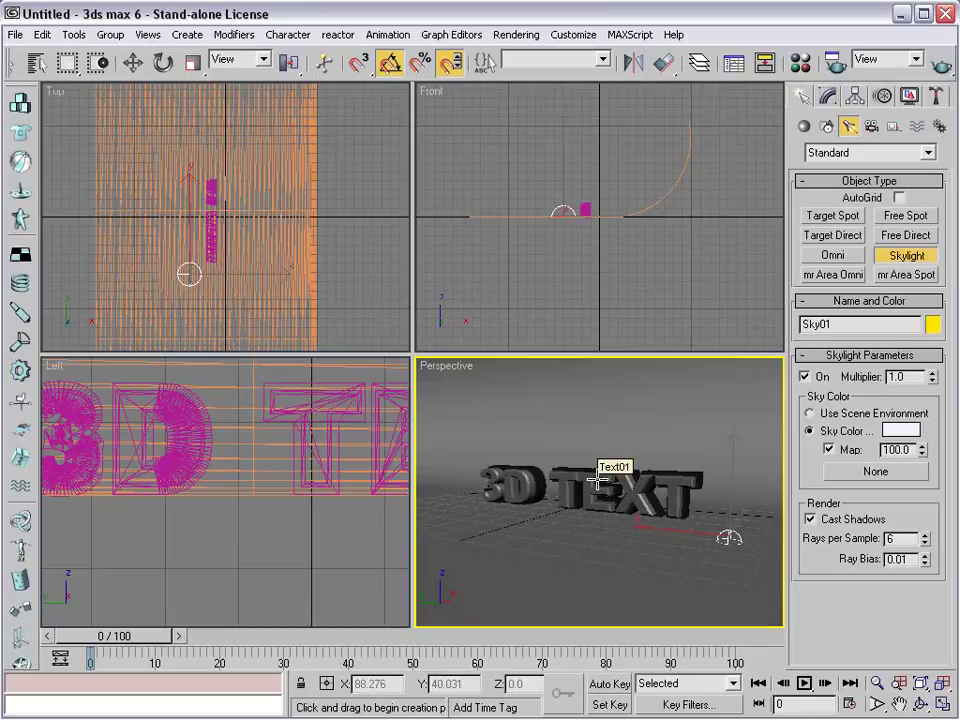
right_click(579, 317)
right_click(604, 326)
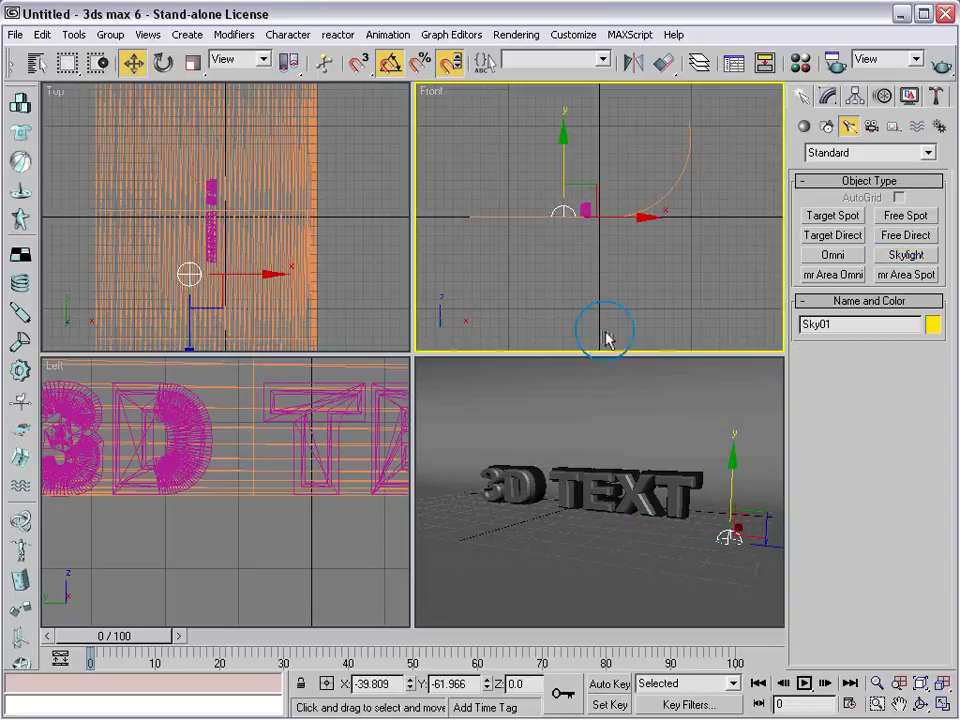
middle_click(608, 430)
left_click(941, 62)
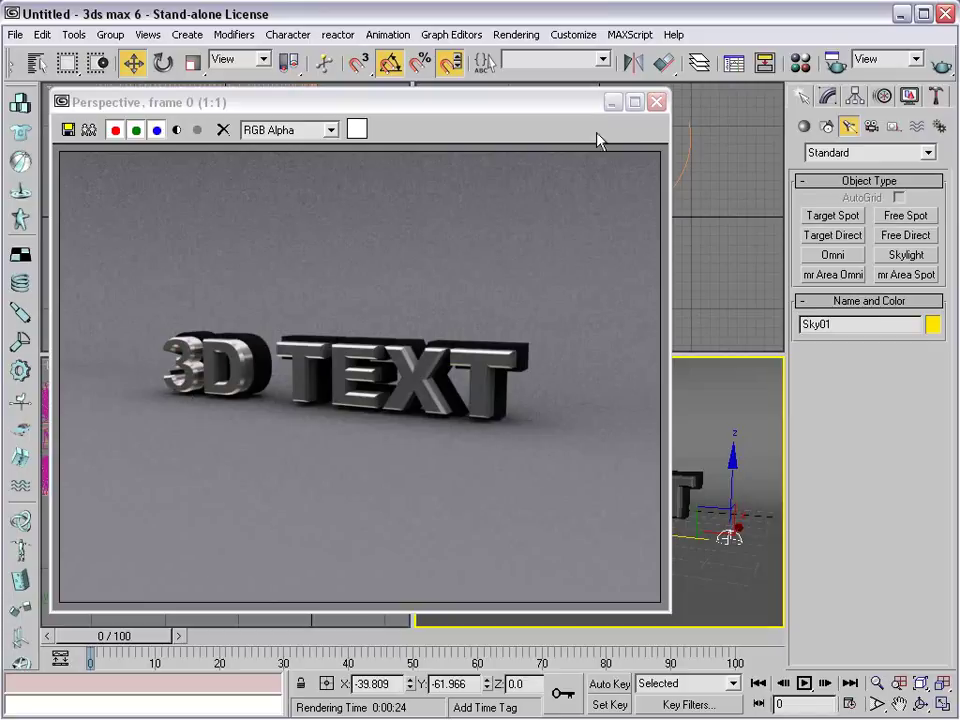
left_click(656, 103)
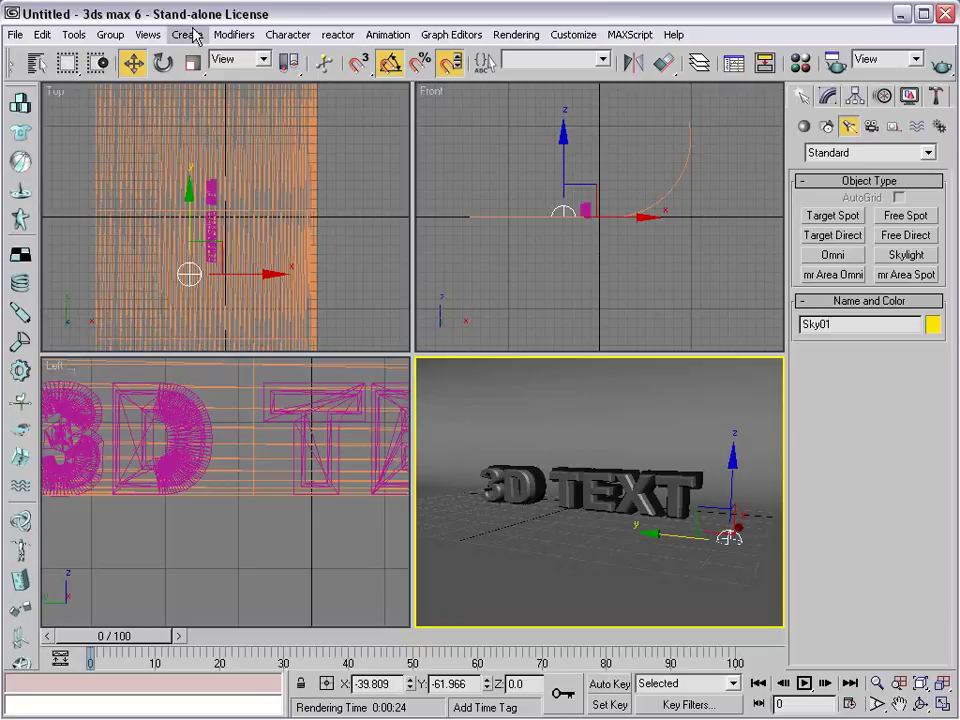
- Create a camera from the current Perspective view
left_click(148, 35)
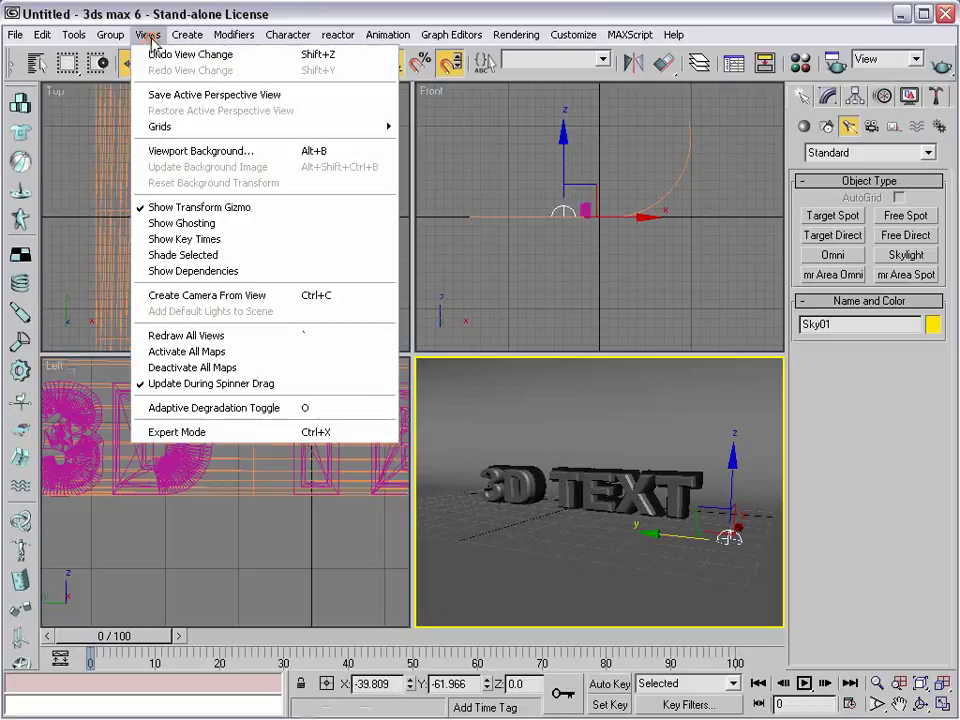
left_click(238, 297)
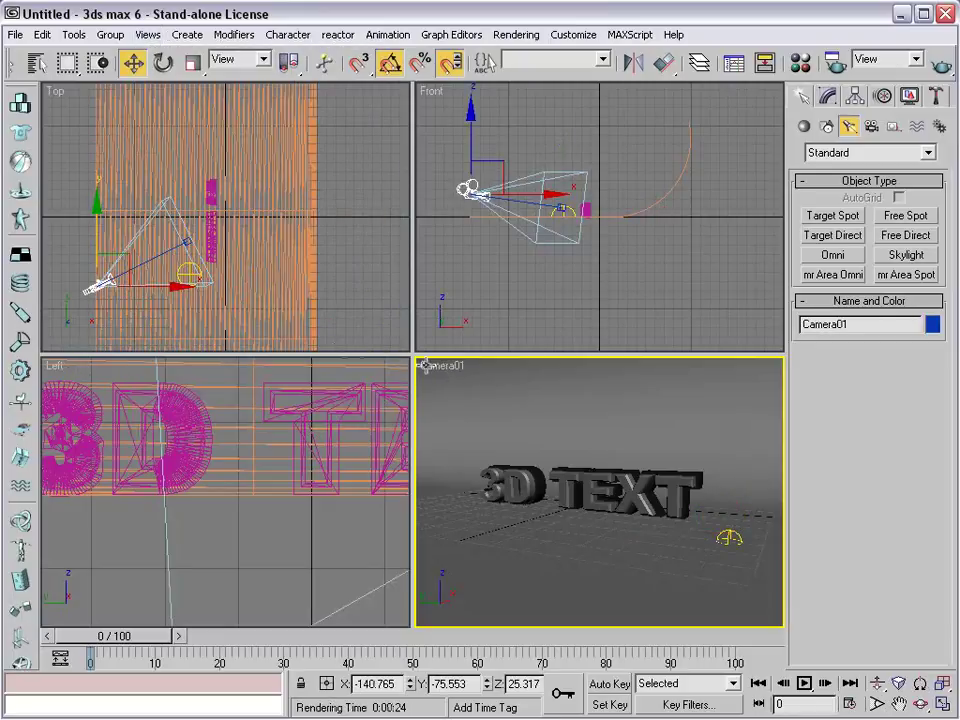
middle_click_drag(155, 289, 161, 265)
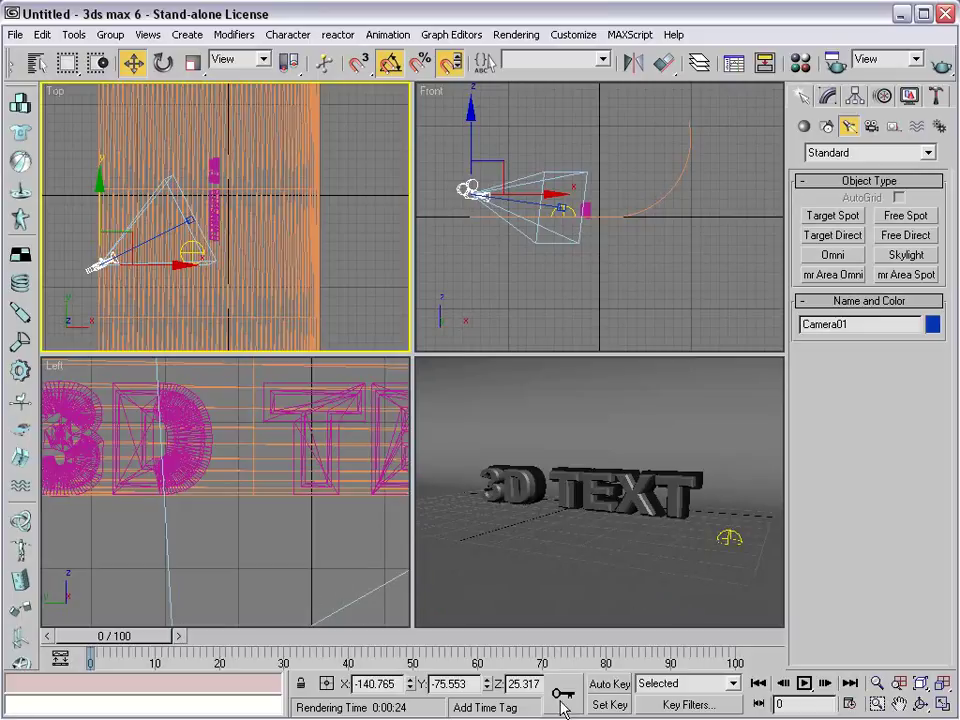
- With Auto Key on, move the camera along Y to about 9.57 at frame 63, then turn Auto Key off
left_click(612, 685)
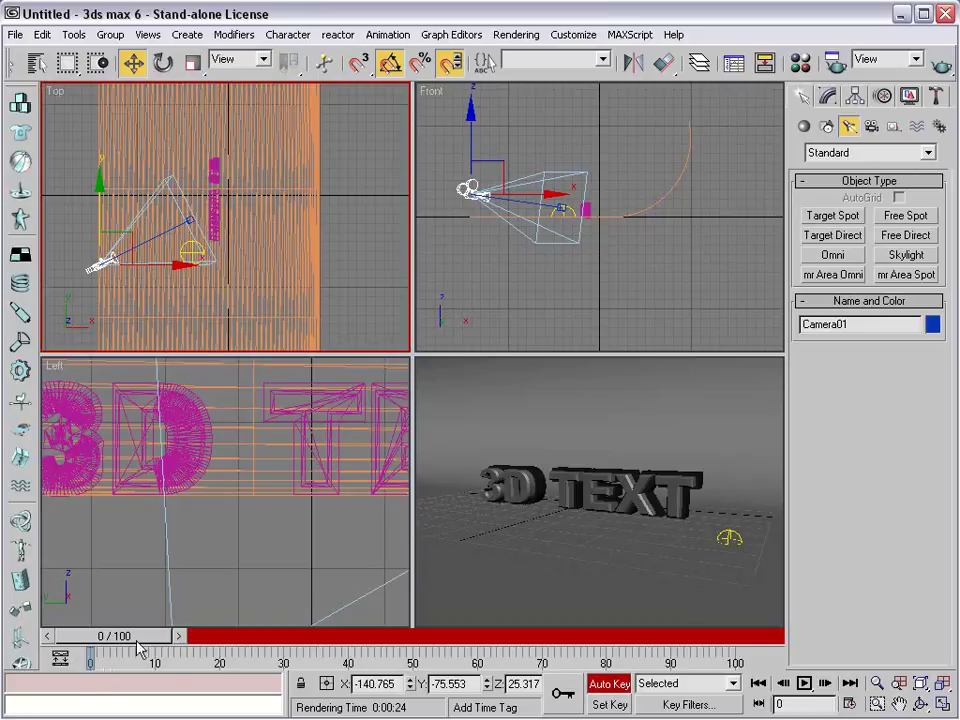
left_click_drag(95, 636, 489, 636)
right_click(186, 257)
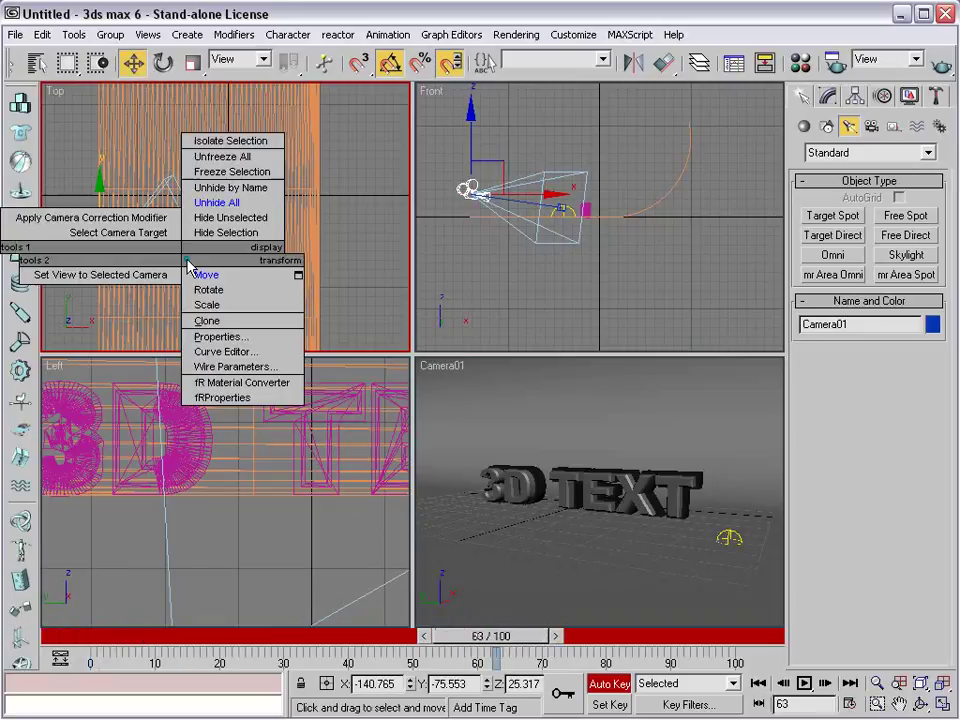
left_click(214, 274)
left_click_drag(97, 205, 97, 132)
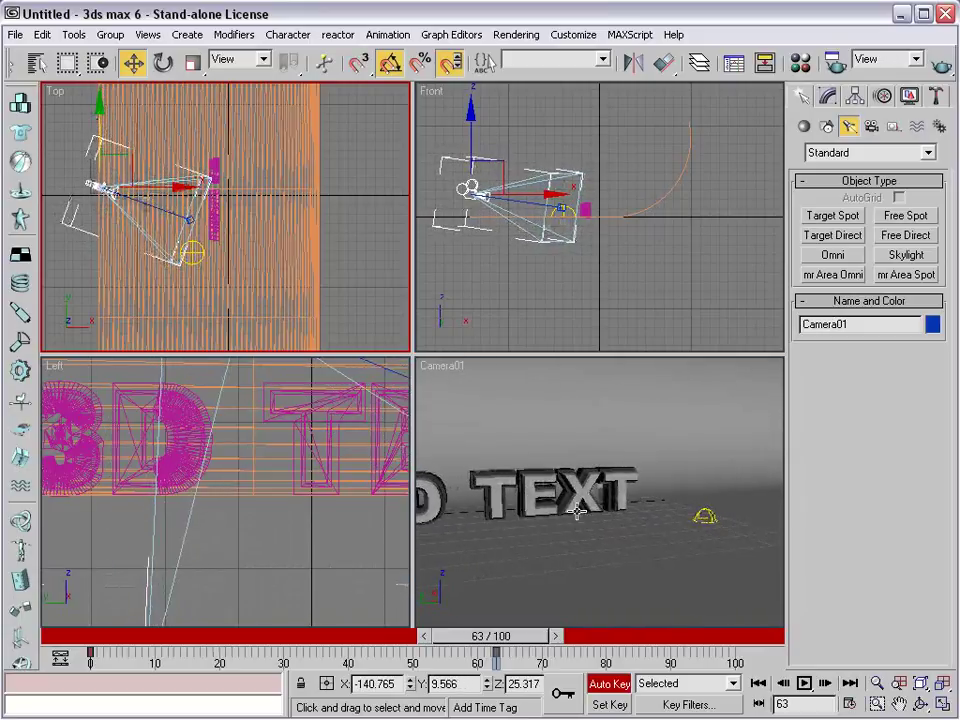
left_click(597, 684)
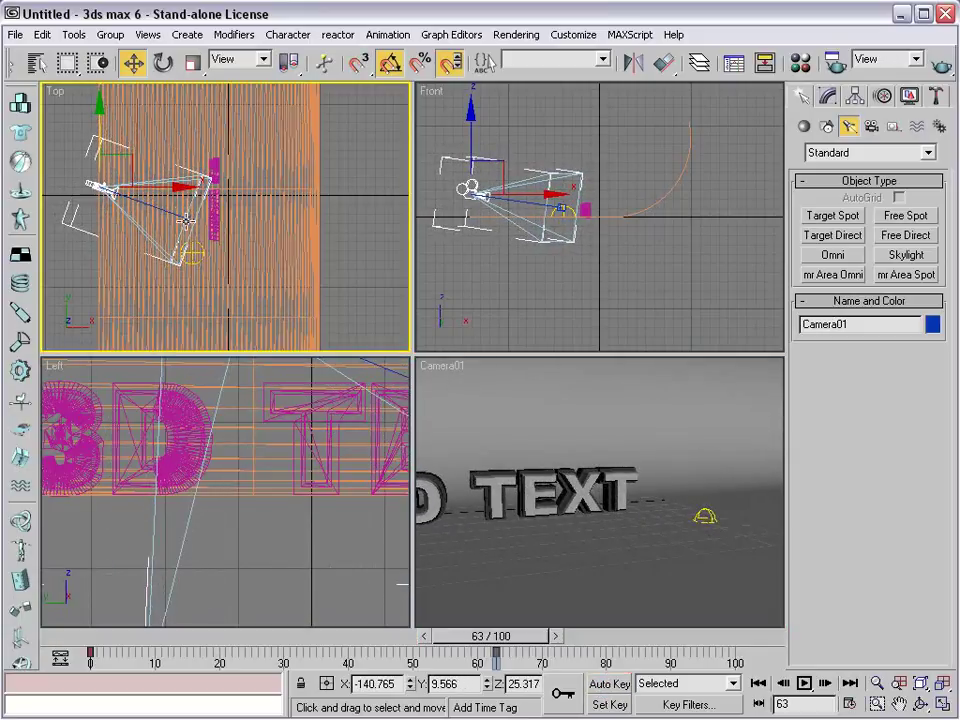
- Move the camera target onto the middle of the 3D TEXT in Top and lower it in Front to Z 5.741
scroll(190, 228, "up", 3)
left_click(189, 212)
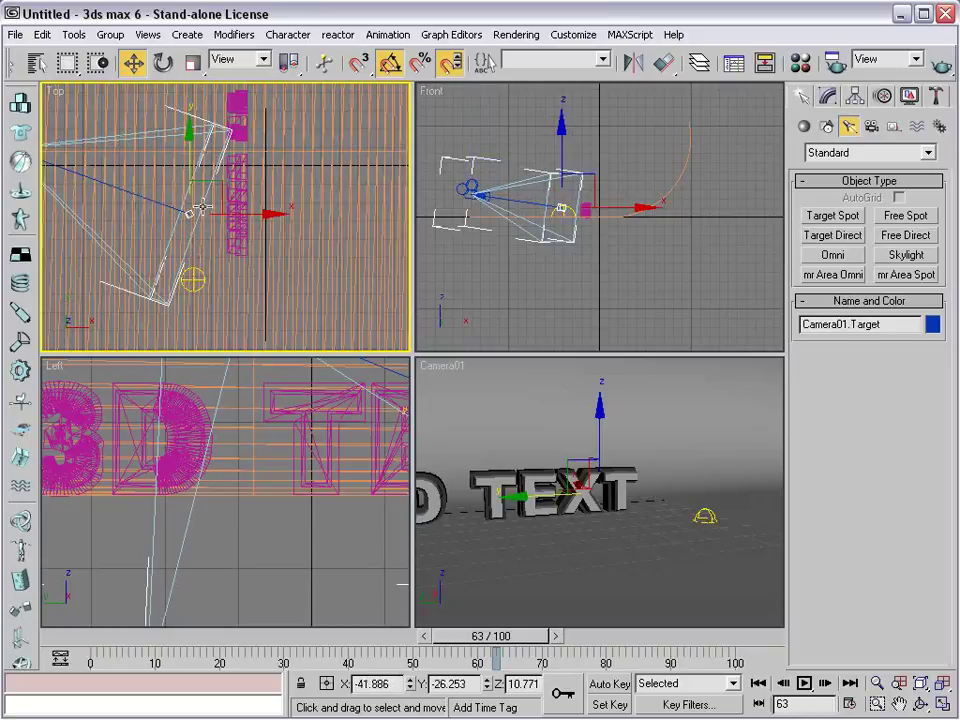
left_click_drag(214, 188, 264, 140)
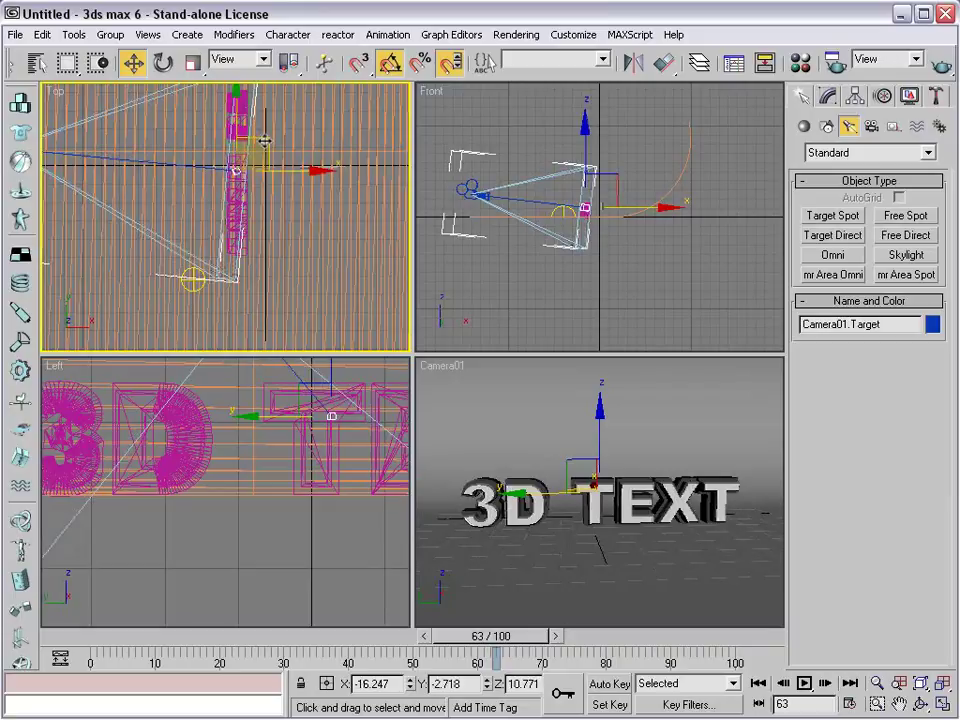
left_click(584, 186)
left_click_drag(584, 165, 584, 171)
- Shift the camera target to X -14.652, Y -5.444 from frame 0, then scrub to frame 70 to check the framing
left_click_drag(530, 641, 110, 690)
key("w")
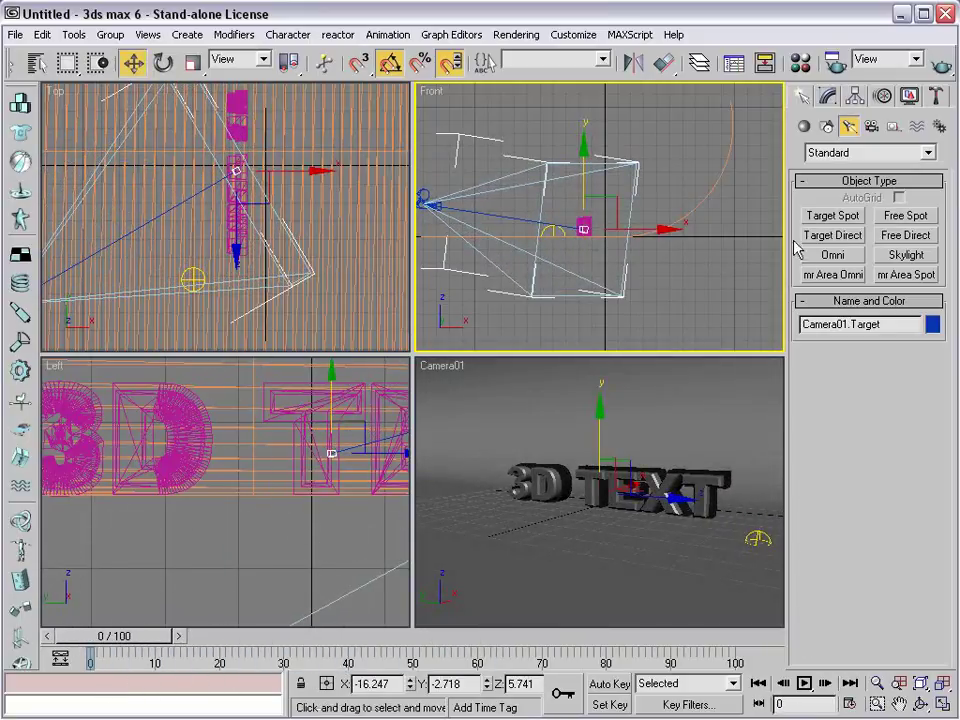
right_click(657, 502)
left_click_drag(656, 501, 665, 501)
left_click_drag(121, 638, 212, 650)
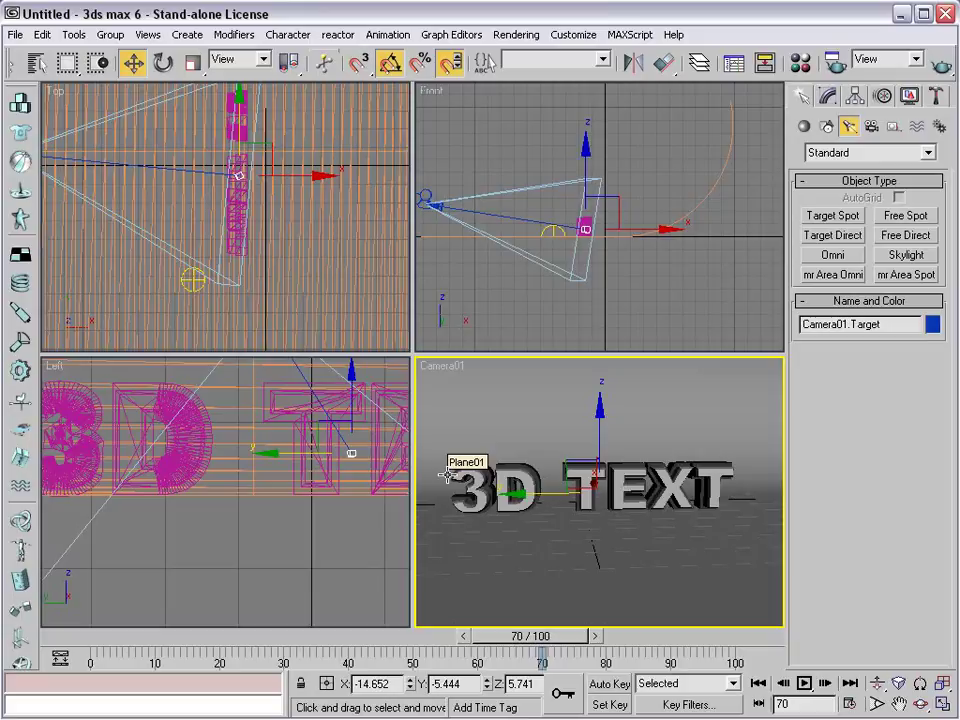
- Set the render time output range to frames 0 to 75
left_click(833, 64)
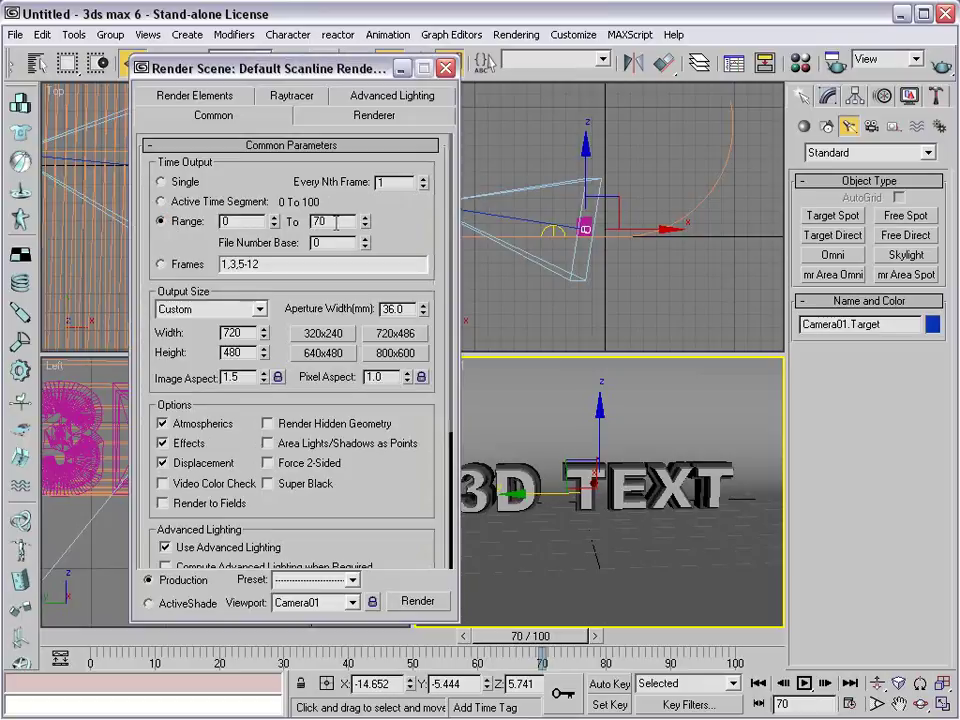
type("7")
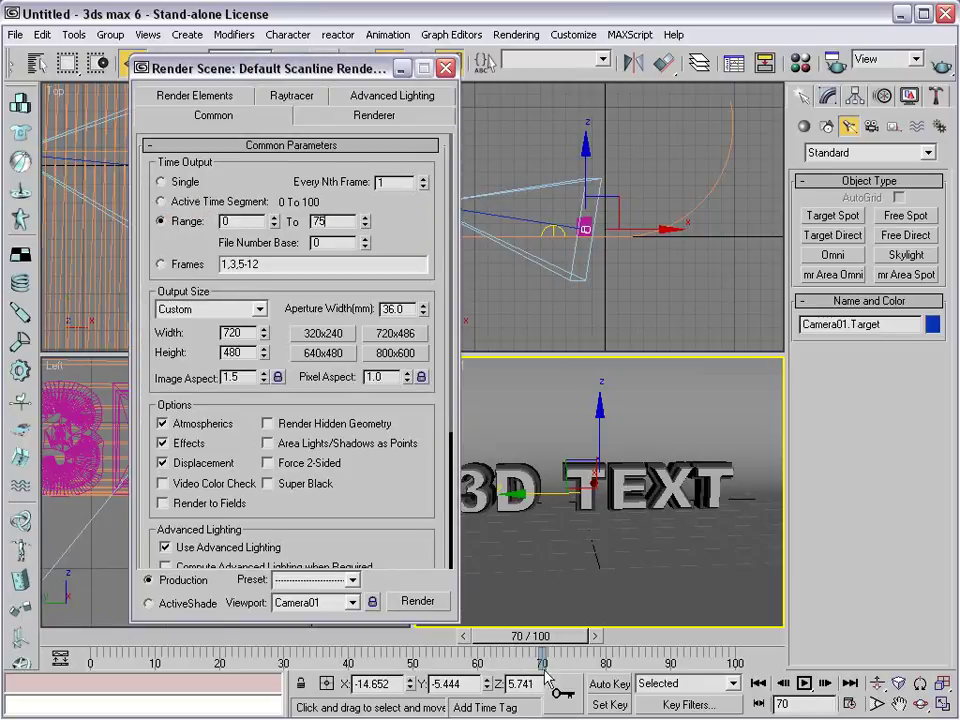
left_click(850, 704)
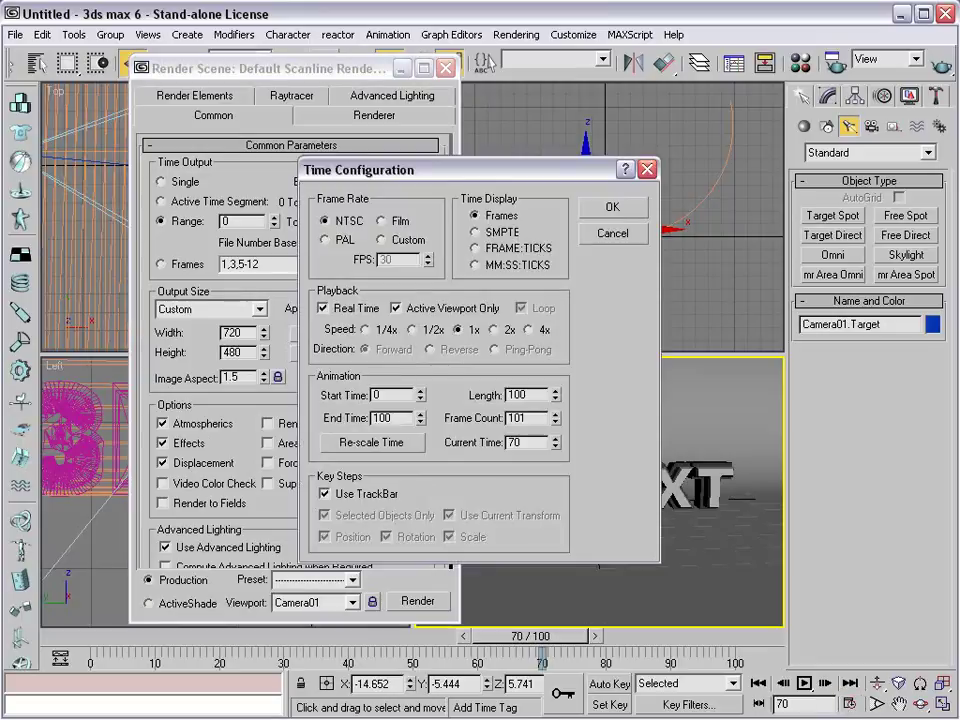
left_click_drag(534, 397, 481, 402)
type("500")
left_click(614, 236)
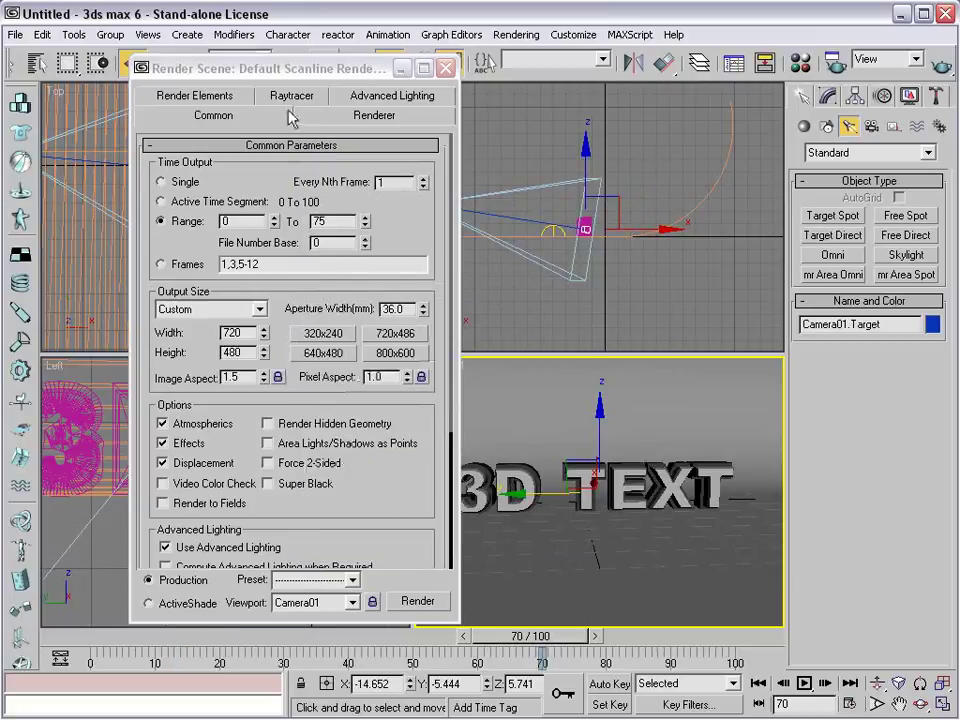
- Close the render settings, open the Mini Curve Editor and select the camera in Front to display its position curves
left_click(445, 68)
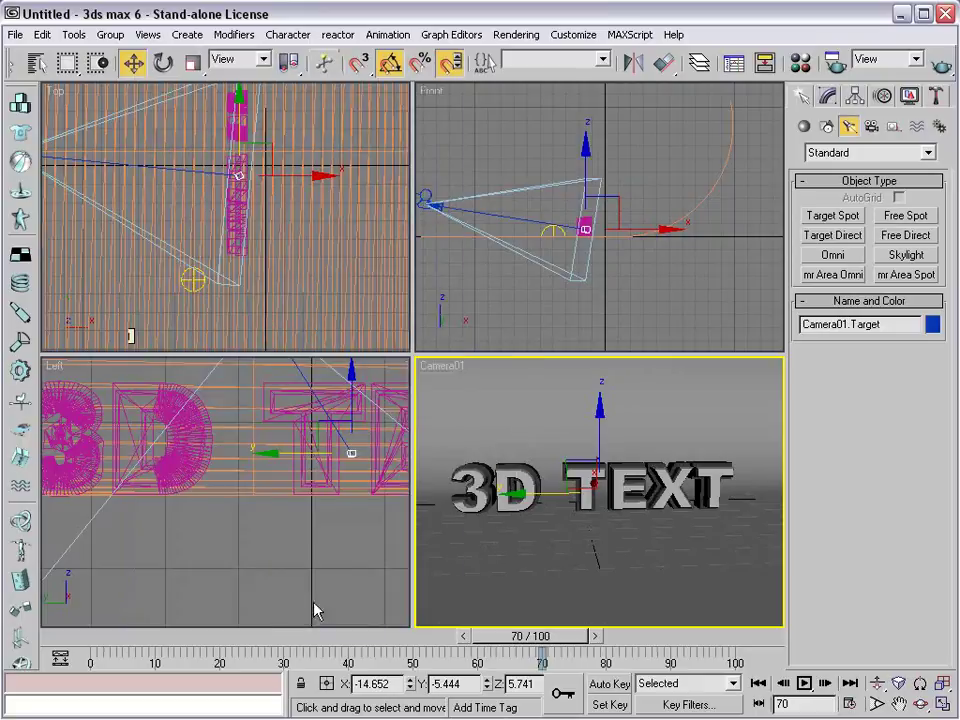
left_click(60, 661)
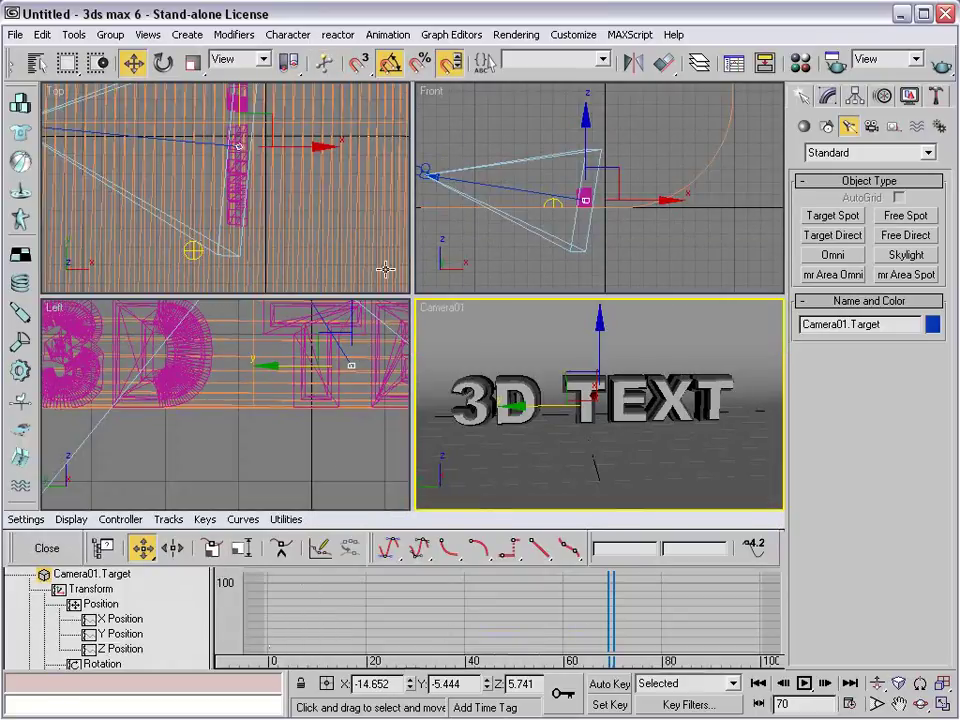
right_click(240, 166)
left_click(469, 154)
middle_click_drag(455, 173, 518, 185)
left_click(498, 187)
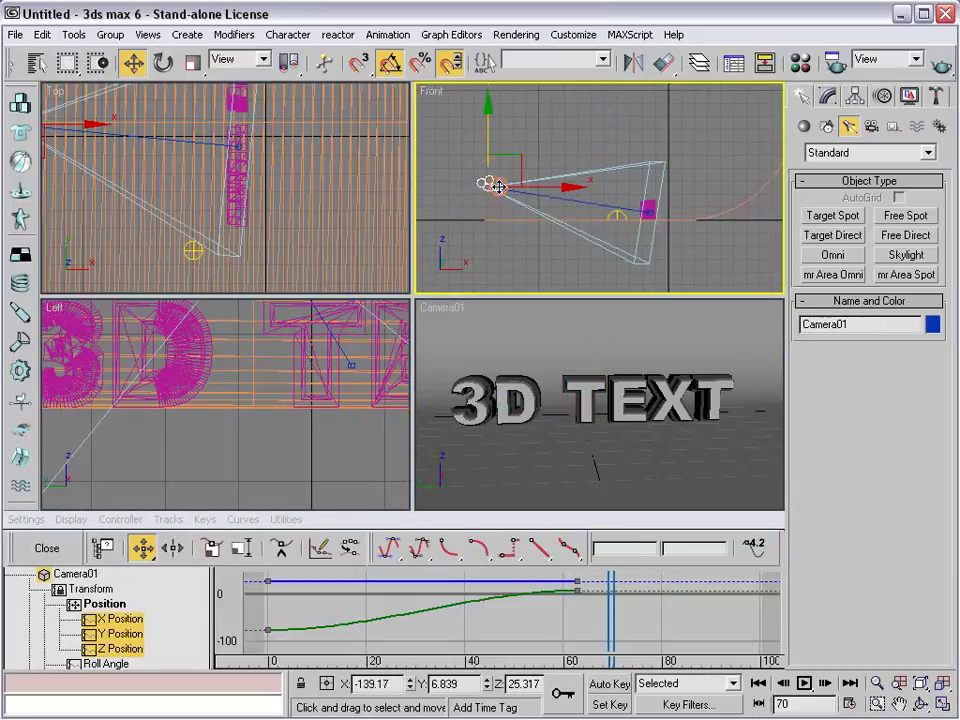
- Inspect the camera's Y position keys at frames 0 and 63, then close the curve editor
left_click(268, 630)
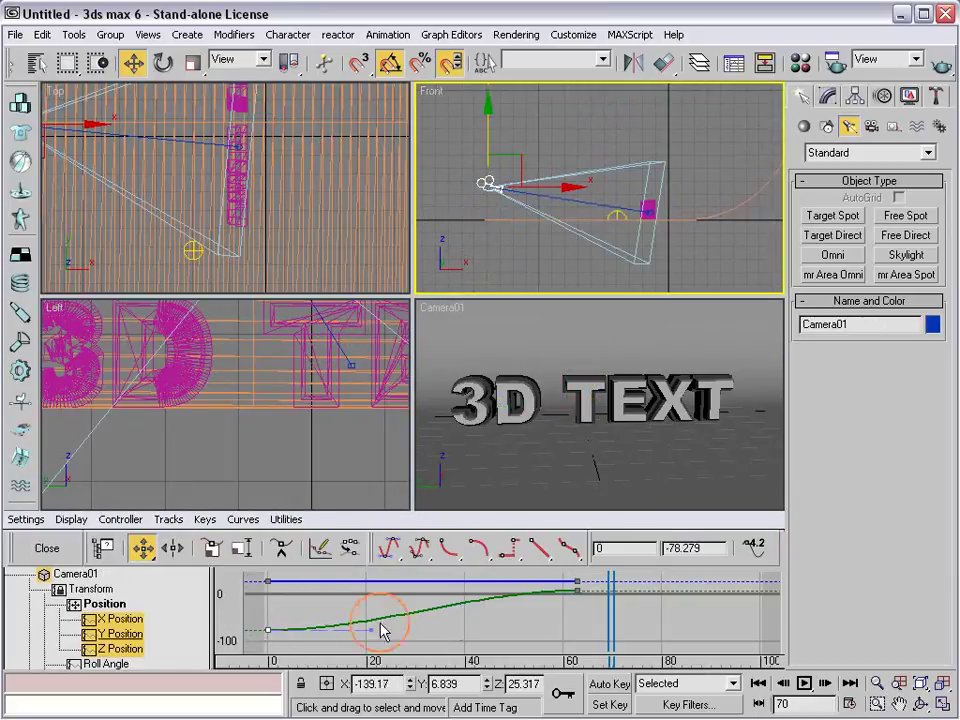
left_click(577, 590)
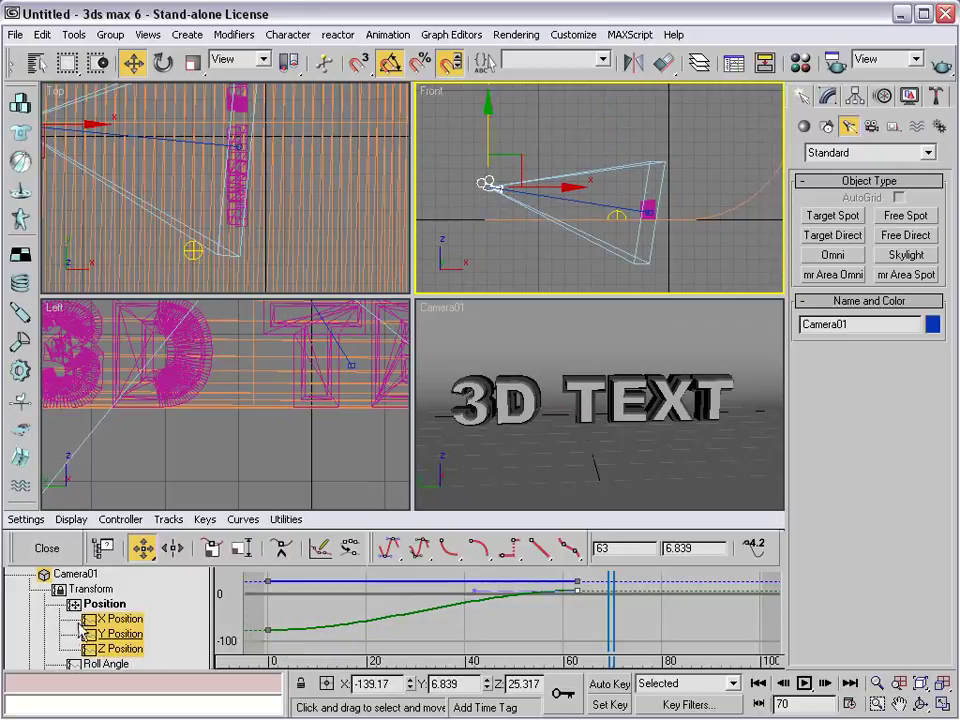
left_click(55, 549)
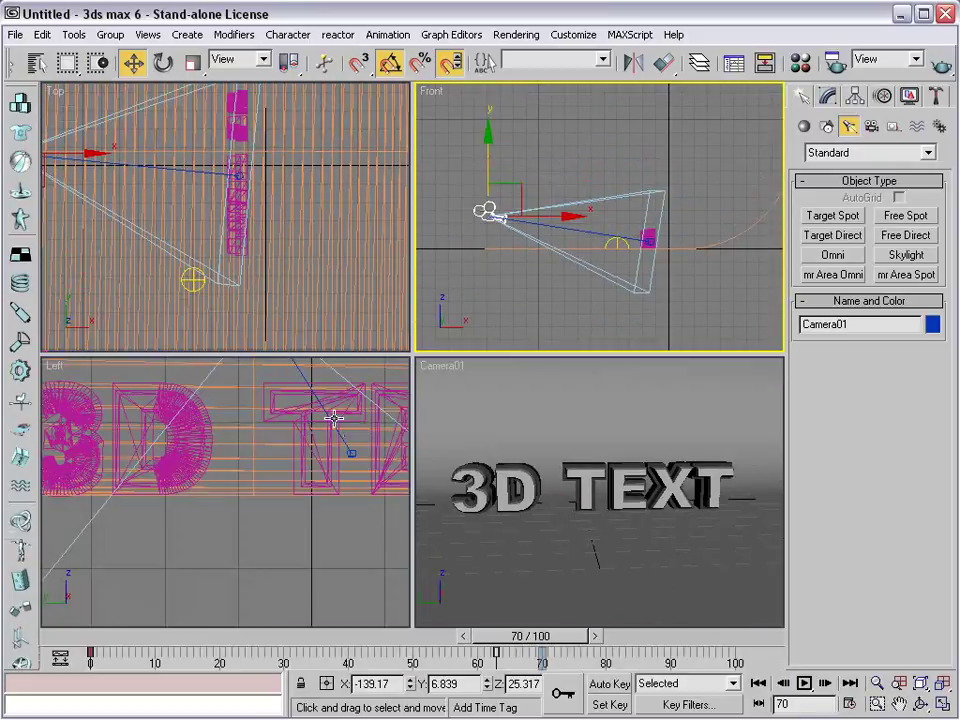
- Return the animation to frame 0 and deselect the camera in the Front view
left_click_drag(566, 655, 140, 655)
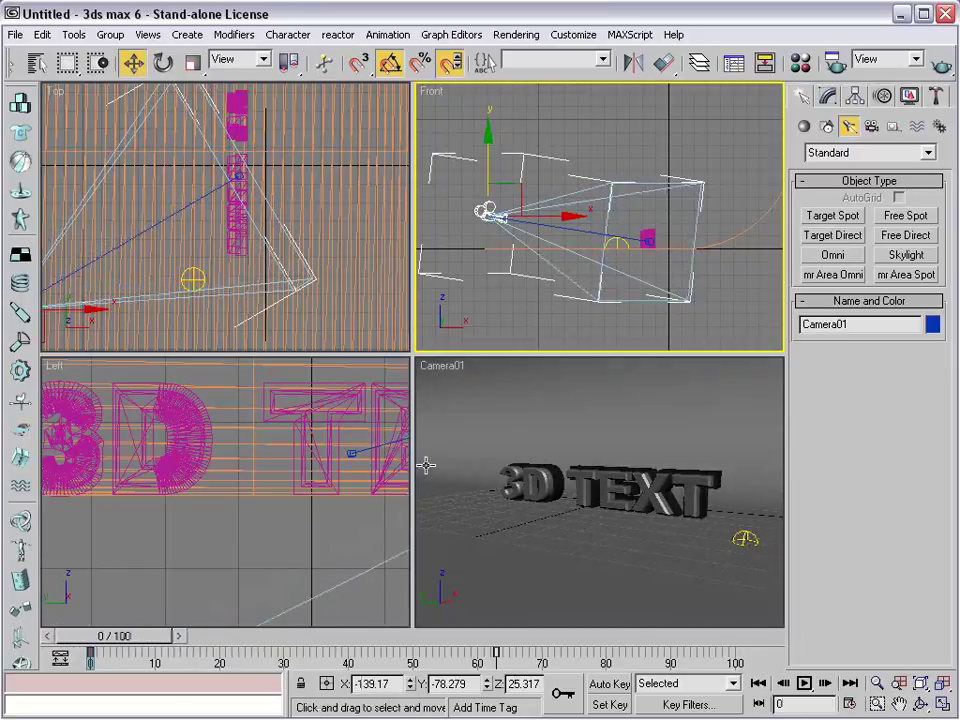
right_click(540, 338)
left_click(530, 336)
left_click(531, 338)
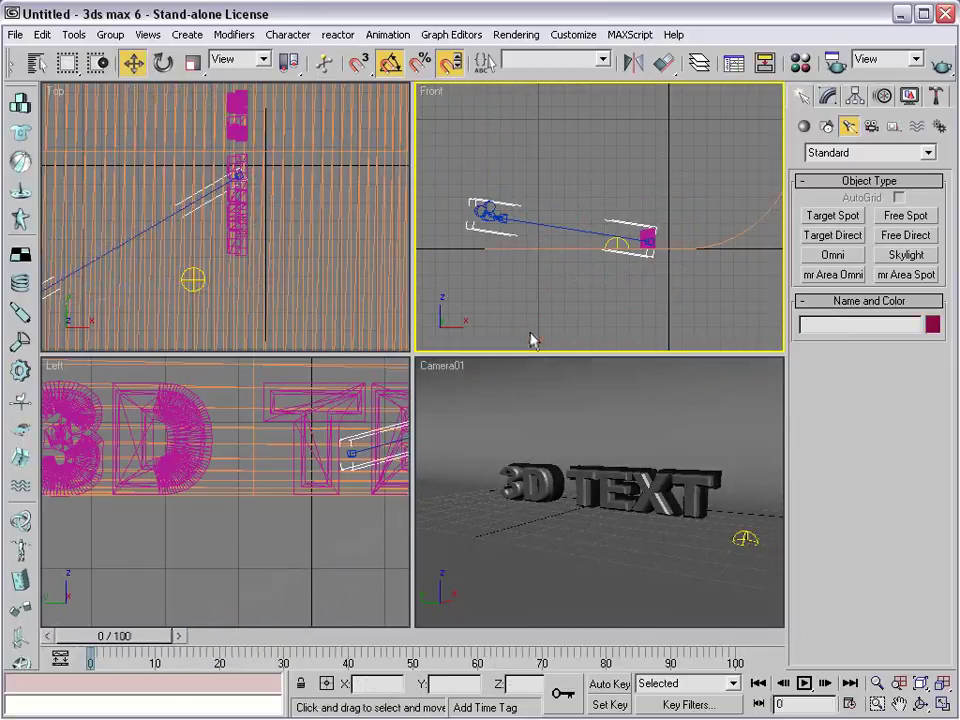
- Open the render settings and set the output size preset to NTSC DV (video)
left_click(834, 64)
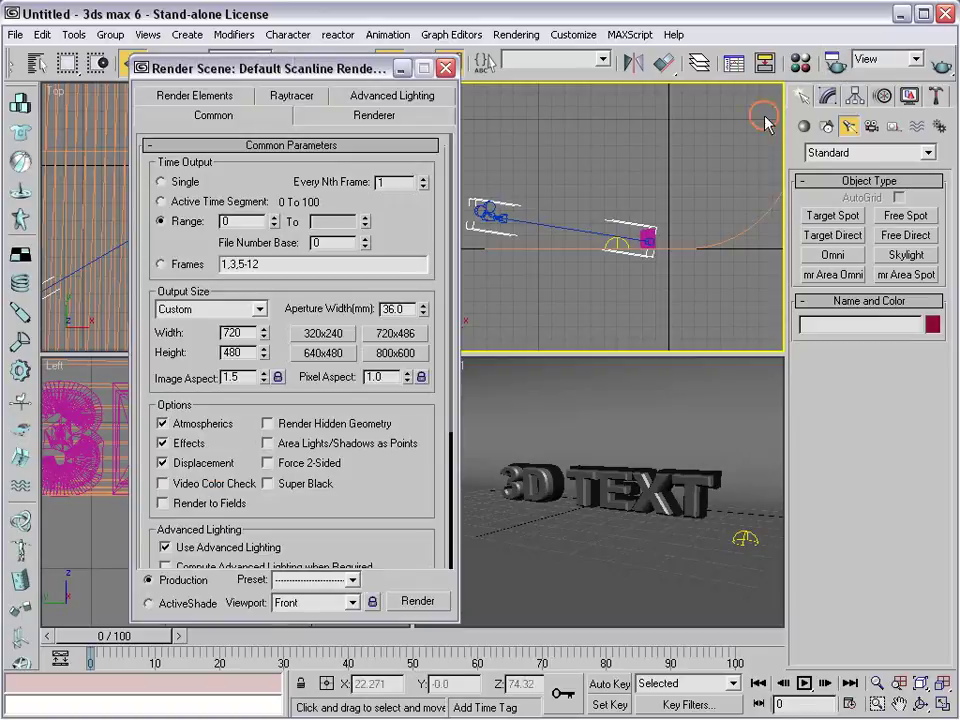
left_click(258, 309)
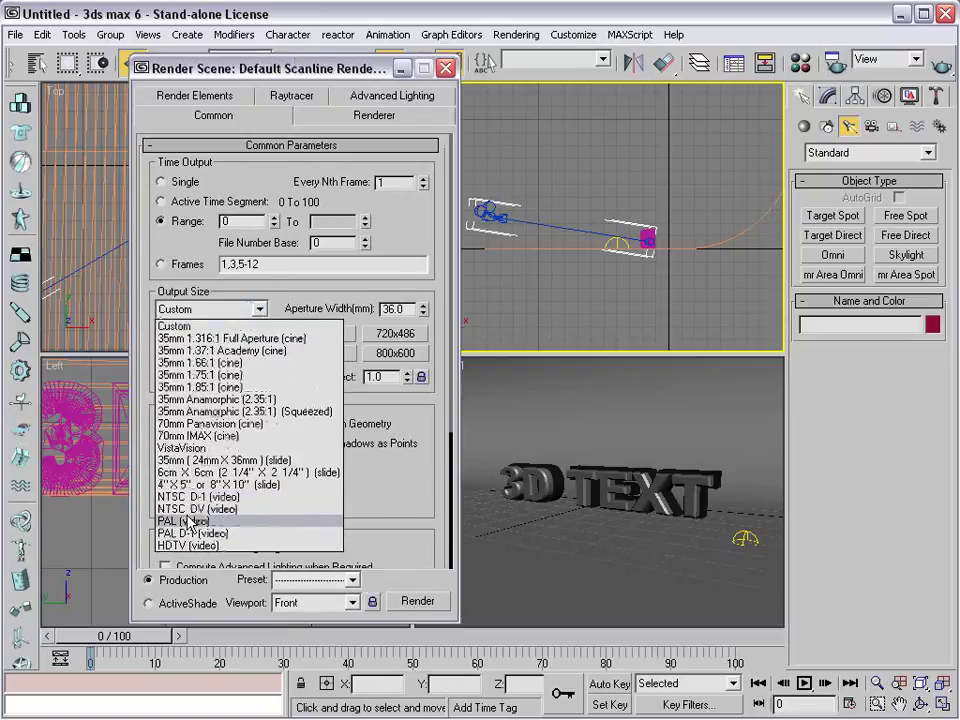
left_click(220, 509)
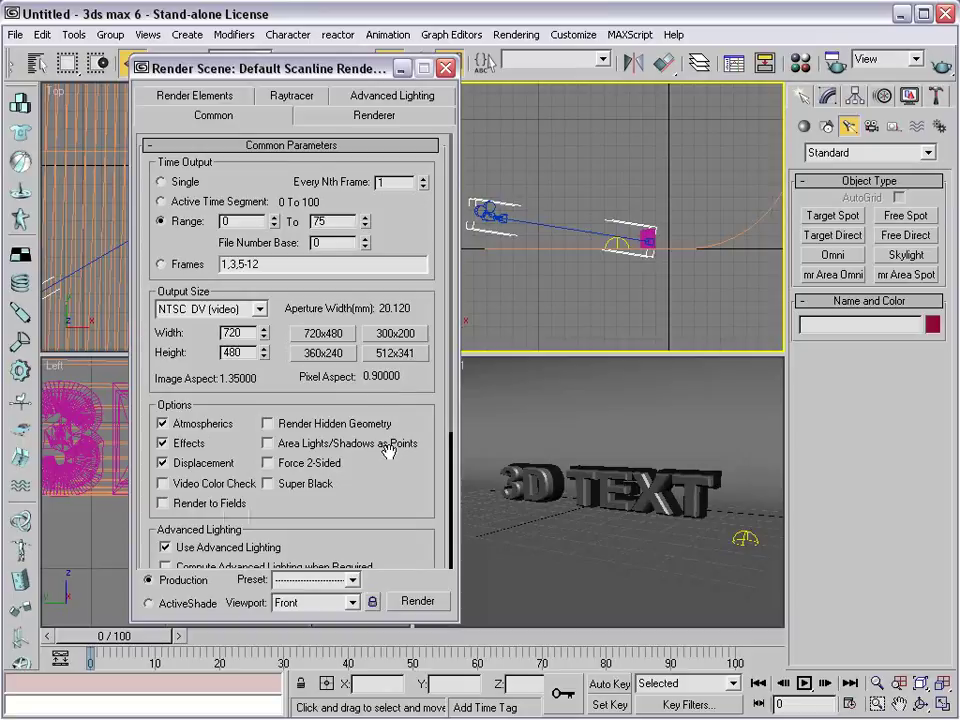
- Enable saving the render output to a file and store it as the PNG image 3D Text.png in the 3D Text folder
left_click_drag(402, 520, 420, 270)
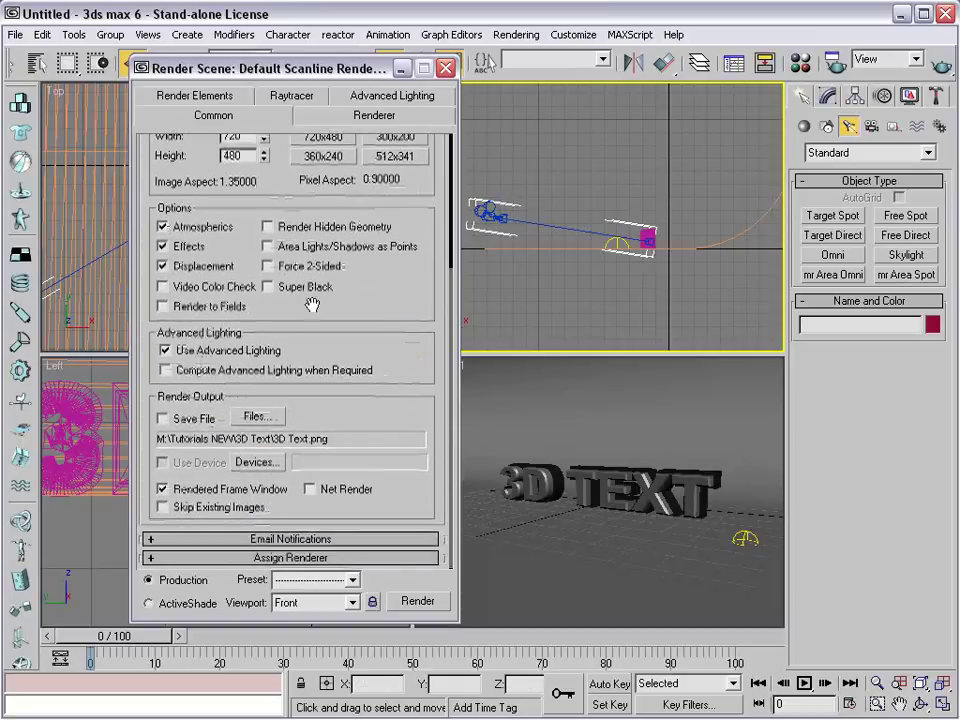
left_click(162, 418)
left_click(257, 418)
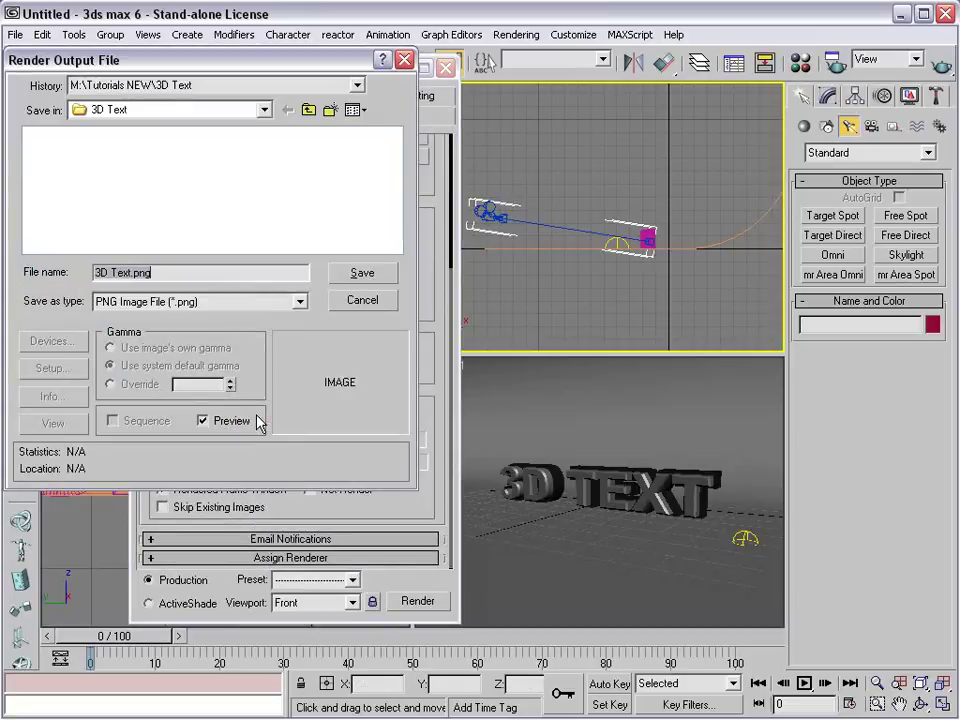
left_click(178, 302)
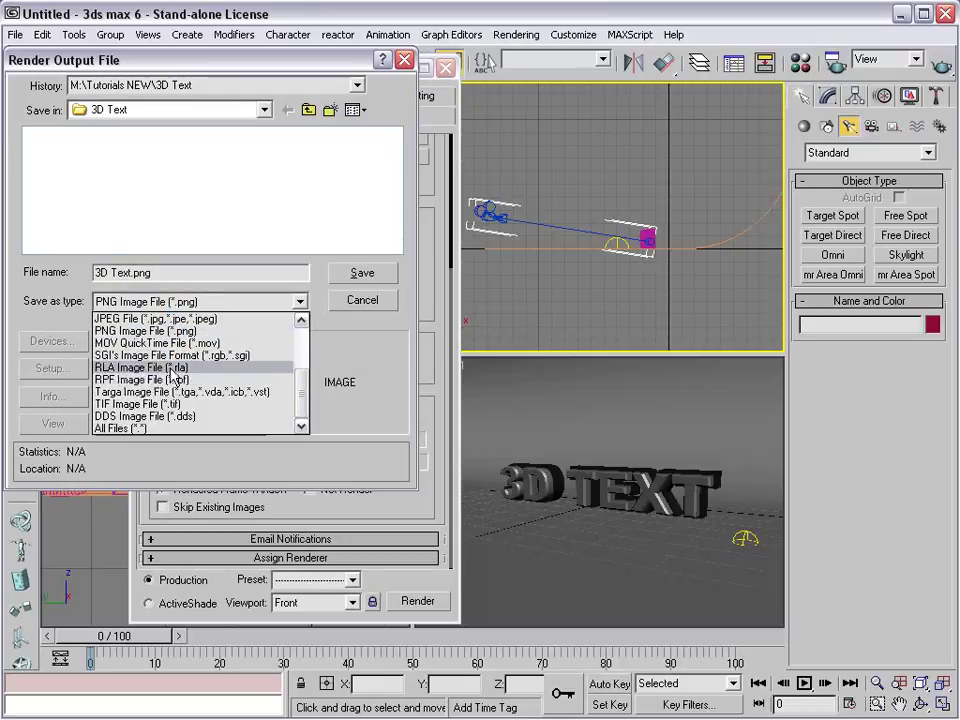
scroll(175, 376, "up", 3)
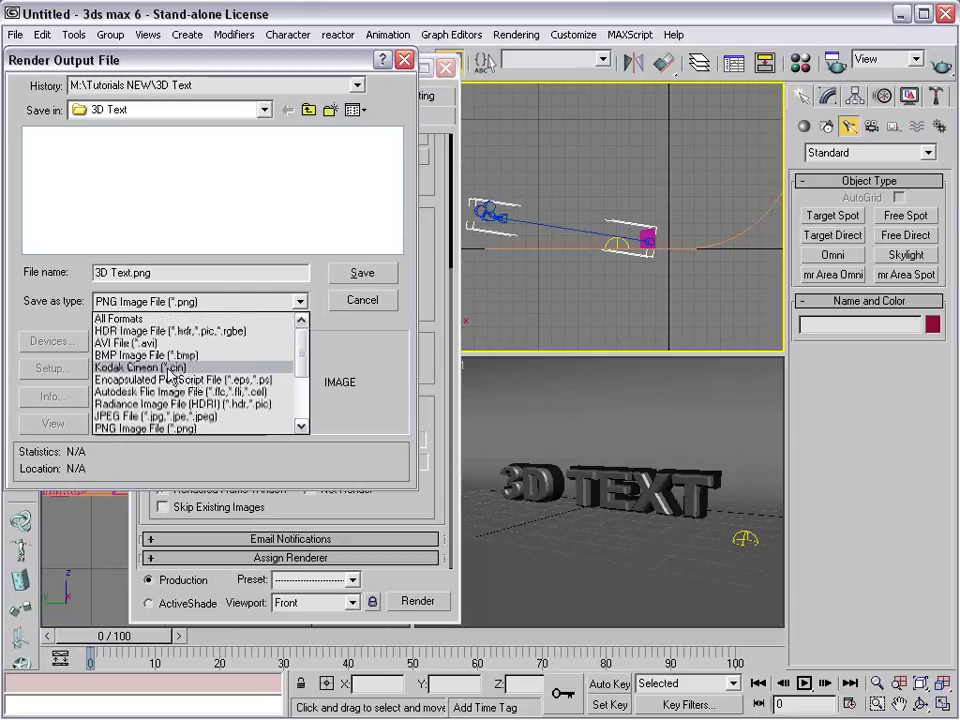
left_click_drag(306, 364, 307, 408)
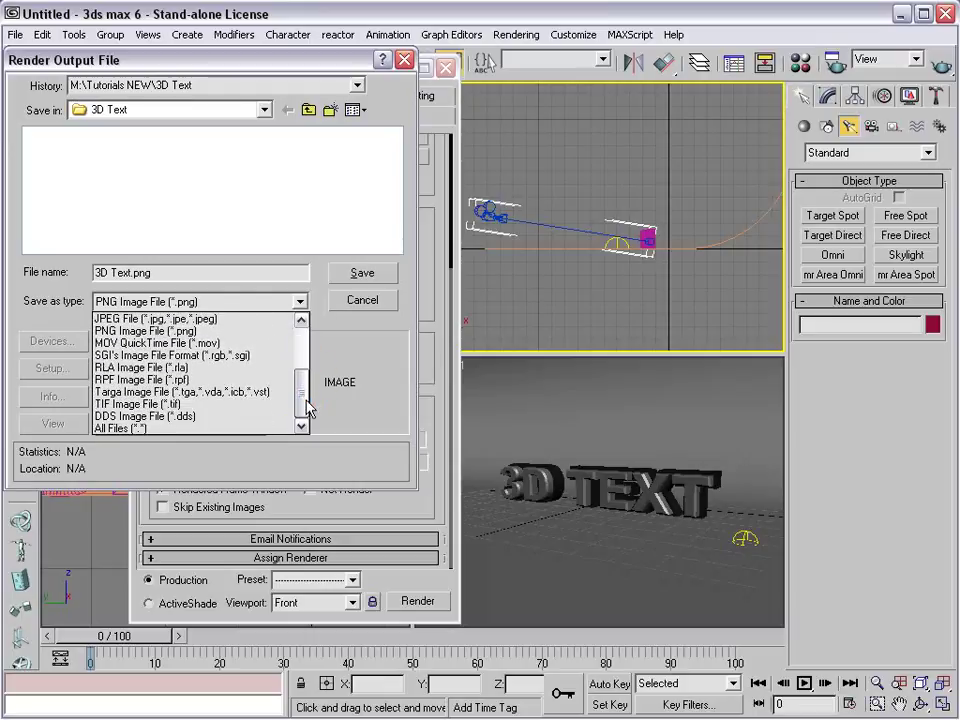
left_click(158, 380)
left_click(214, 303)
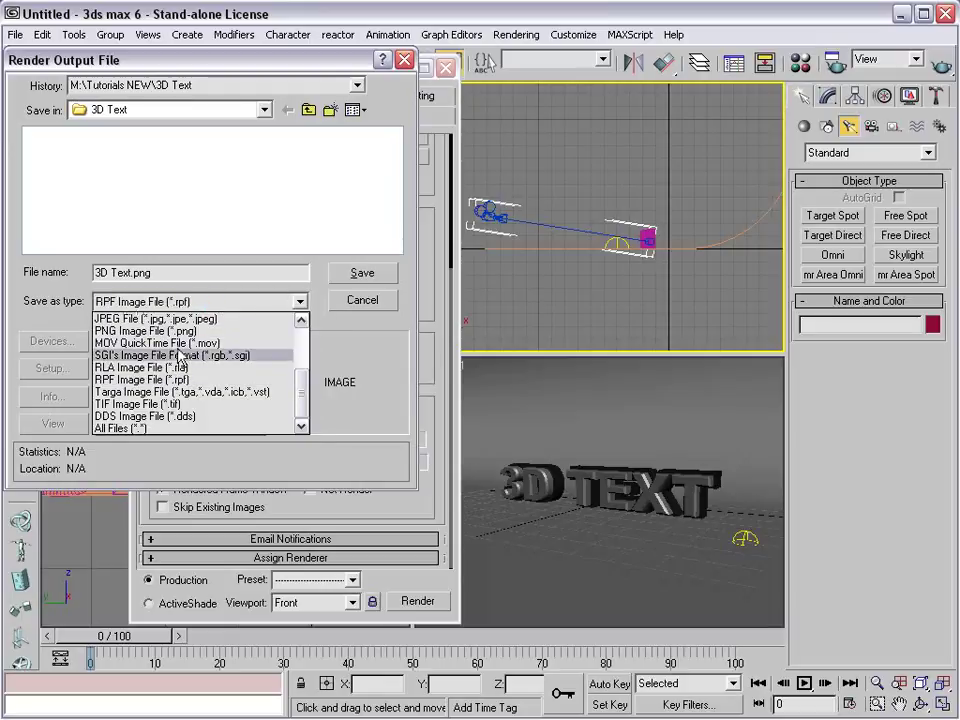
left_click(148, 336)
left_click(362, 273)
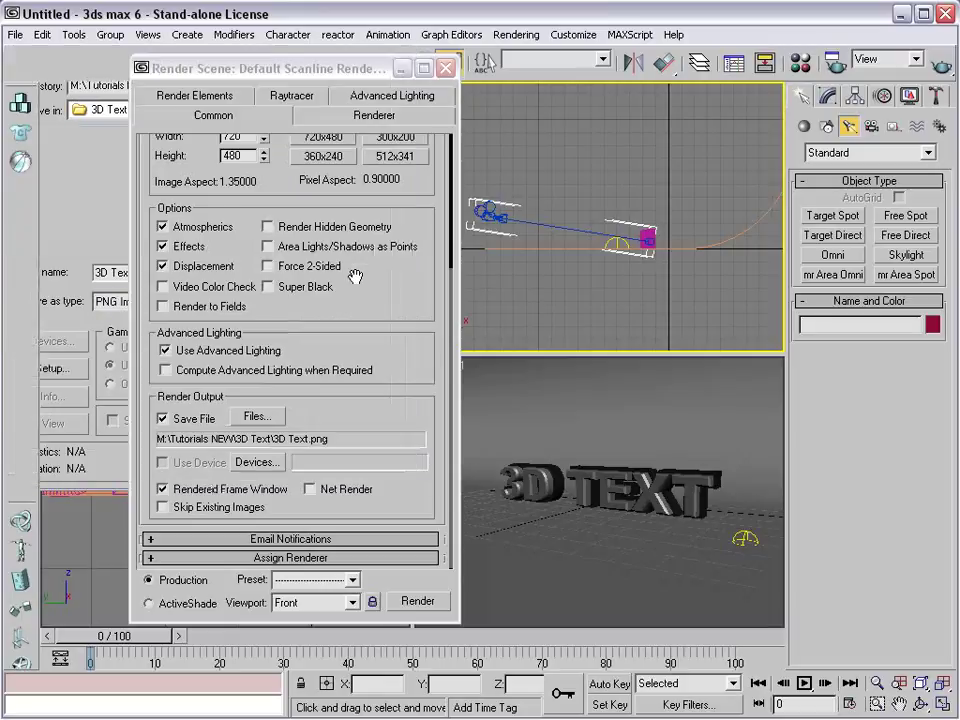
- Activate the Camera01 view for rendering, select the skylight and set its Rays per Sample to 15
left_click(555, 400)
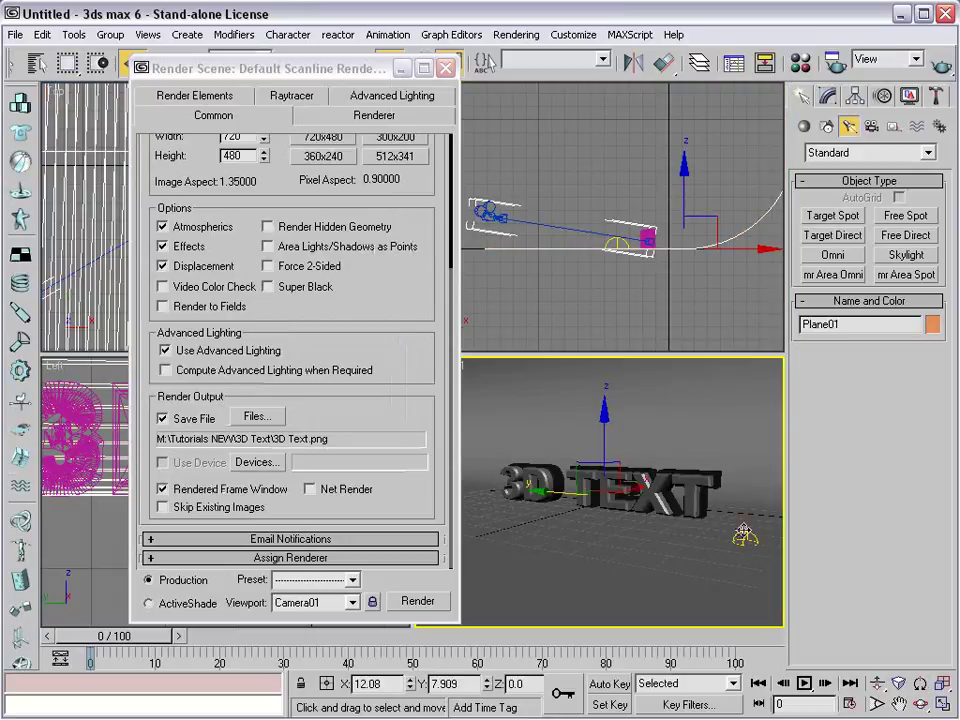
left_click(745, 540)
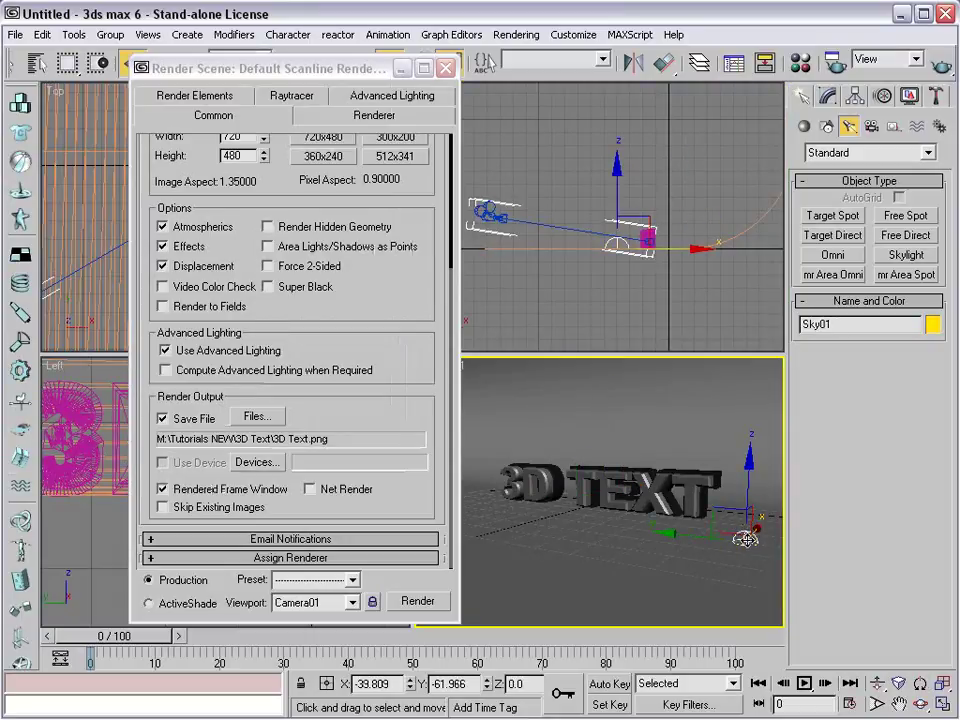
left_click(827, 96)
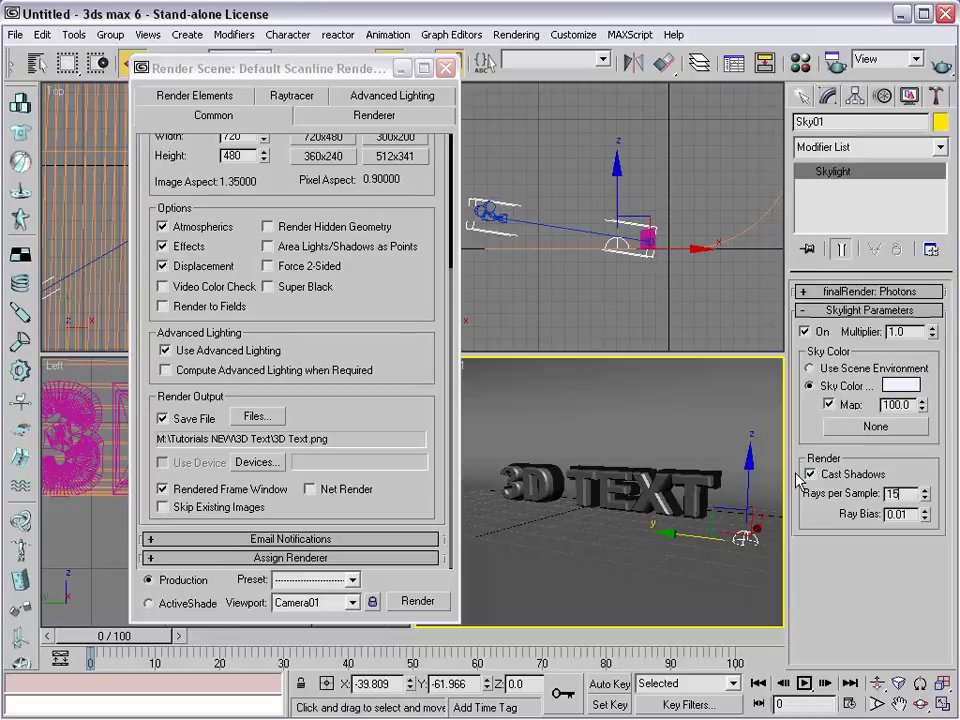
- Quick render the Camera01 view at frame 0, review the image and close the rendered frame
left_click(943, 67)
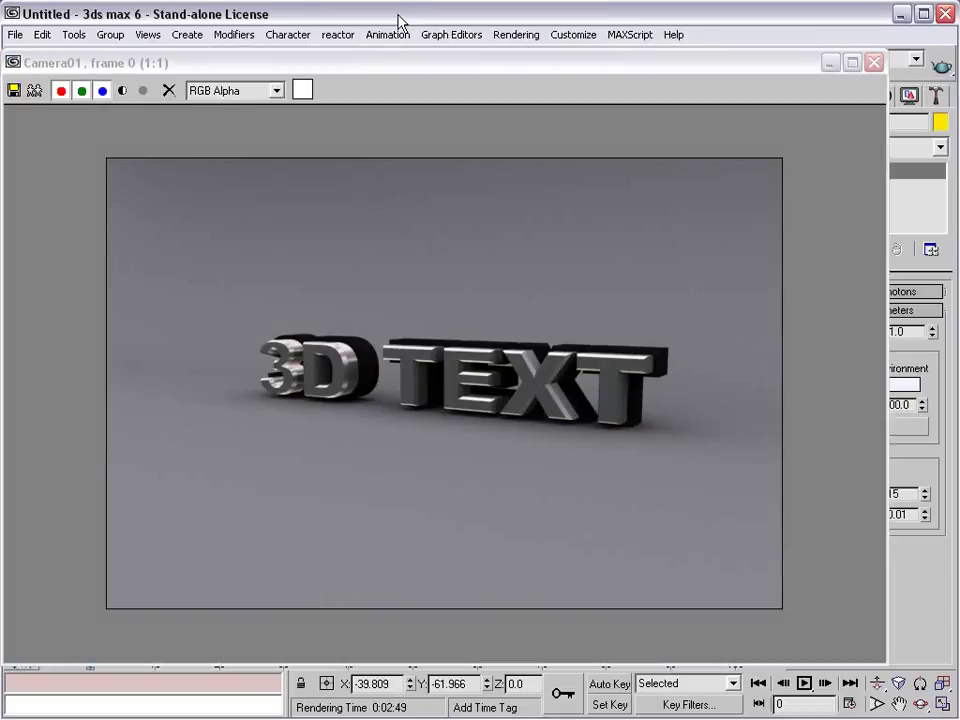
left_click(546, 68)
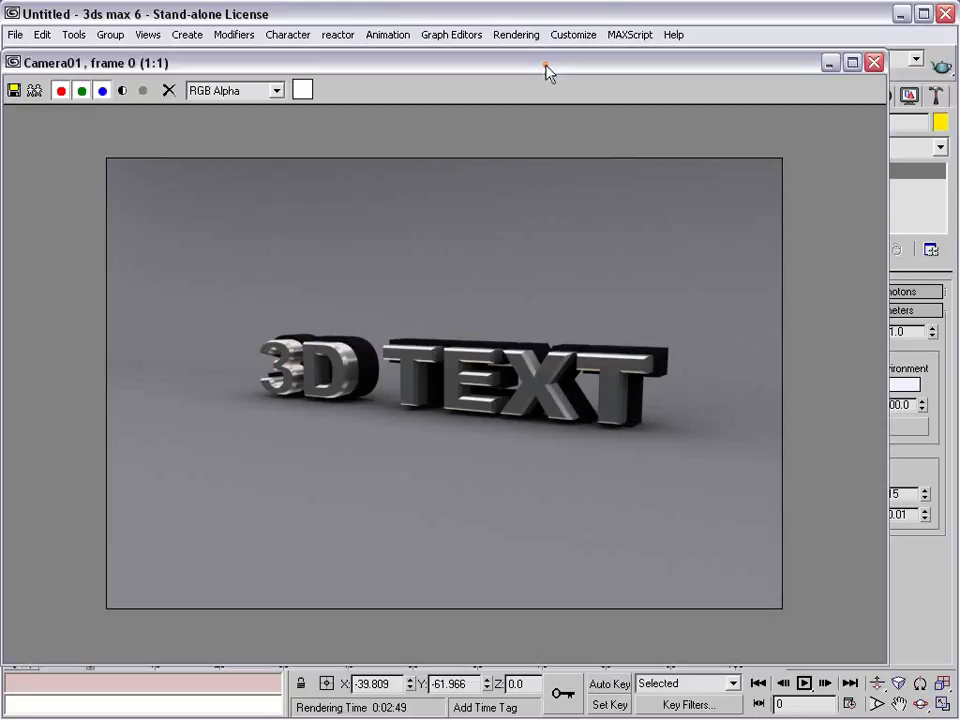
left_click(873, 62)
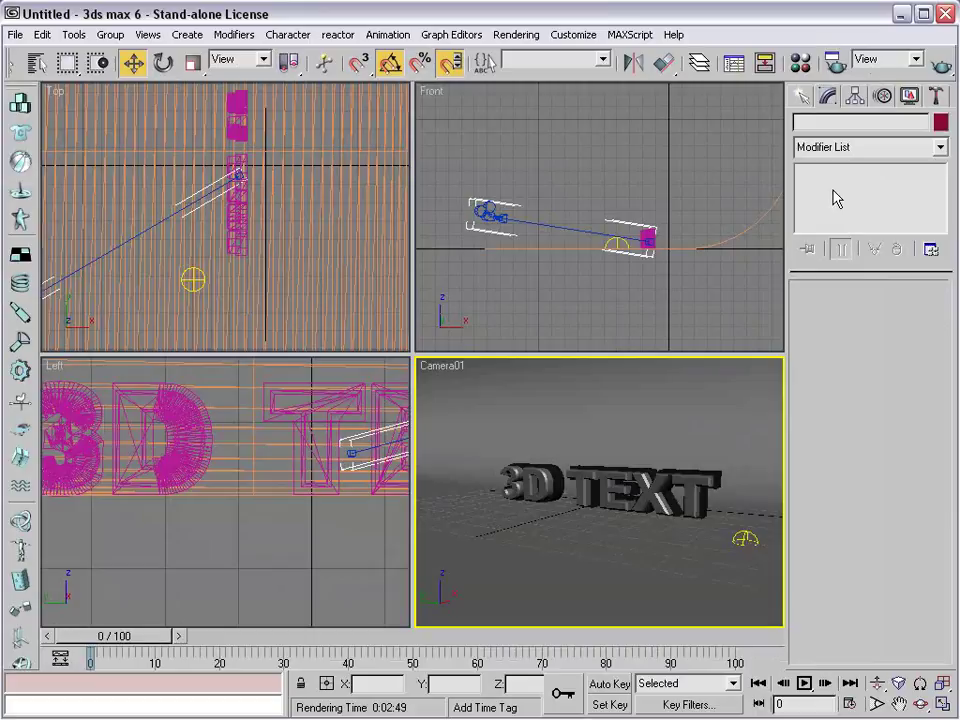